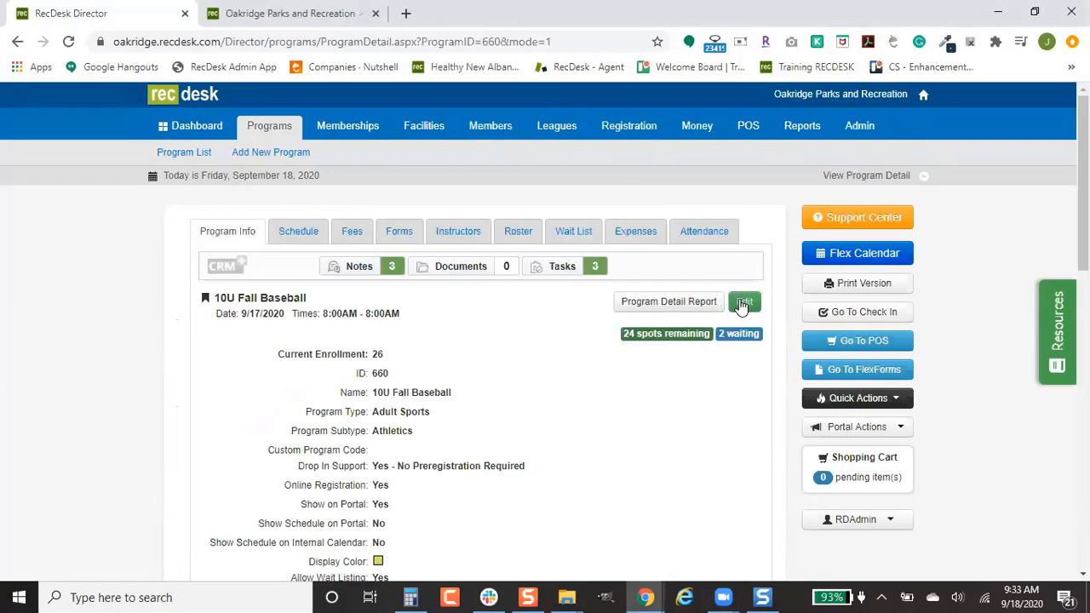
scroll(423, 424, down, 2)
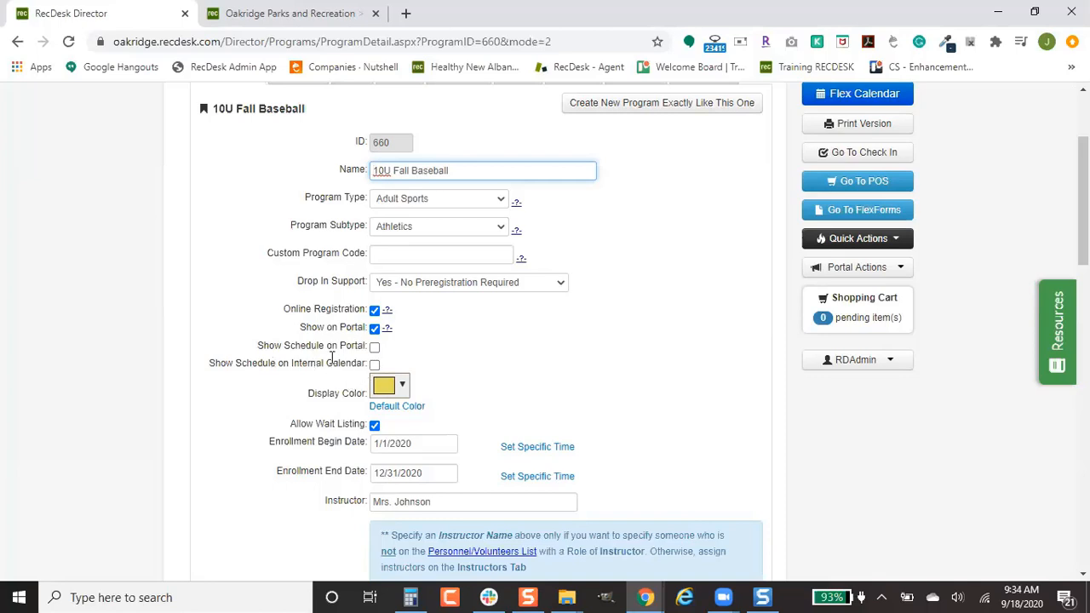
scroll(351, 350, up, 1)
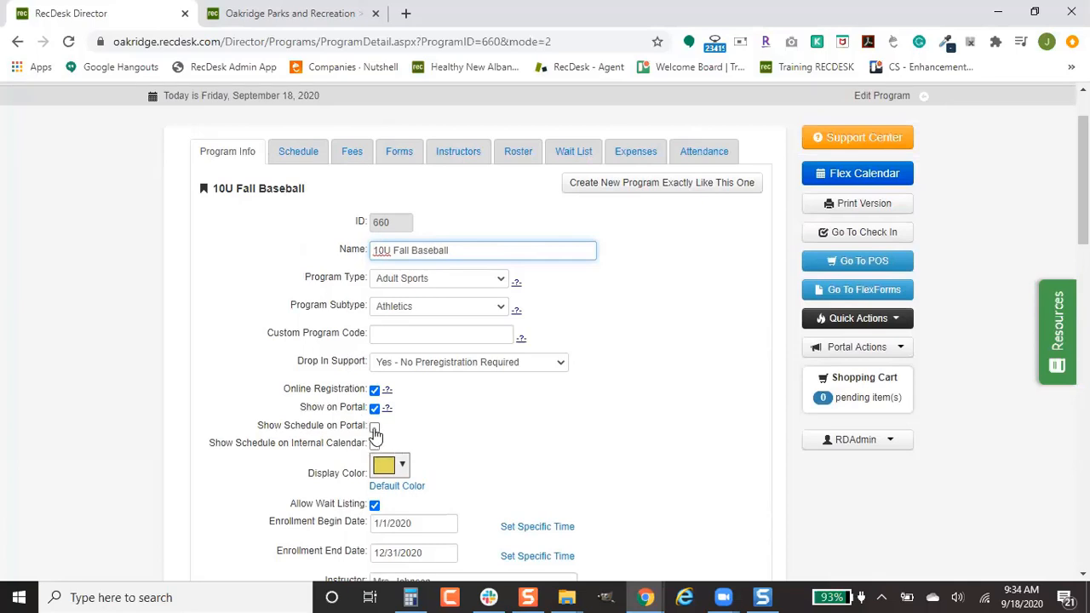
scroll(440, 431, up, 1)
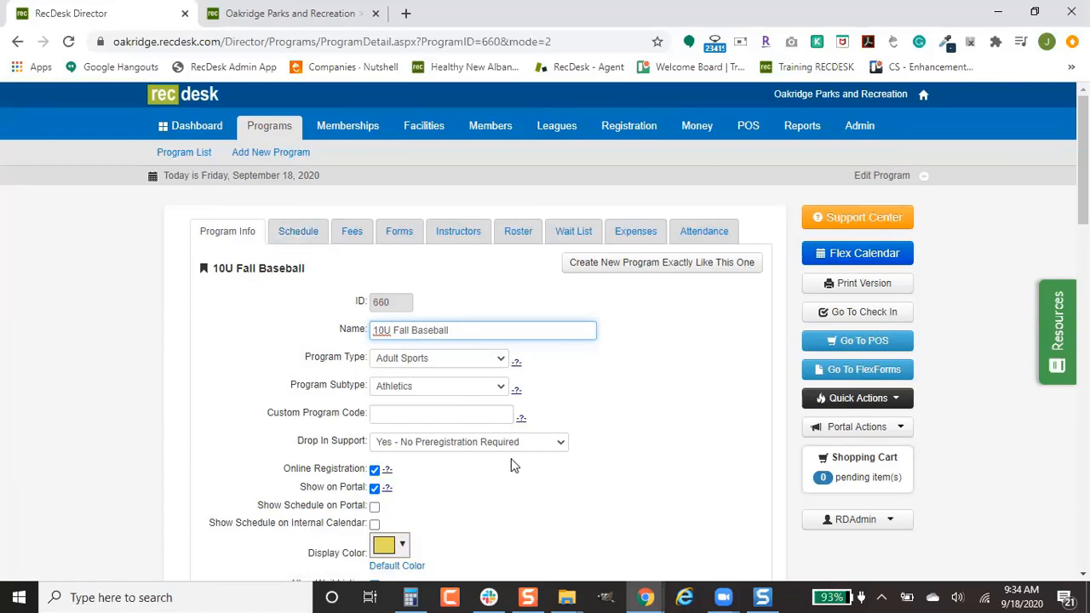
scroll(513, 466, down, 4)
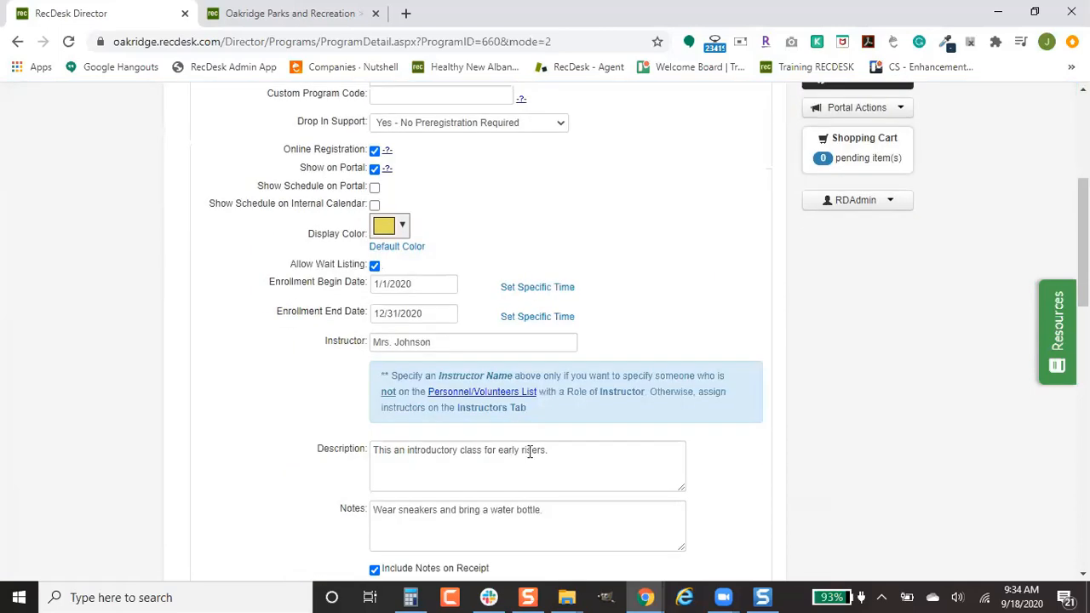
scroll(493, 383, down, 5)
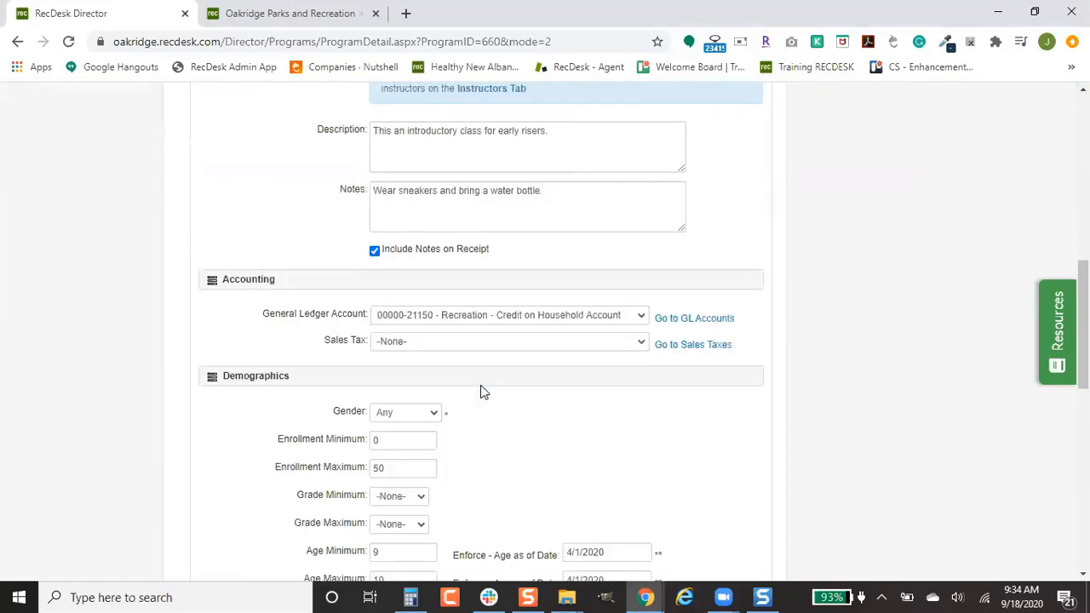
scroll(490, 386, down, 2)
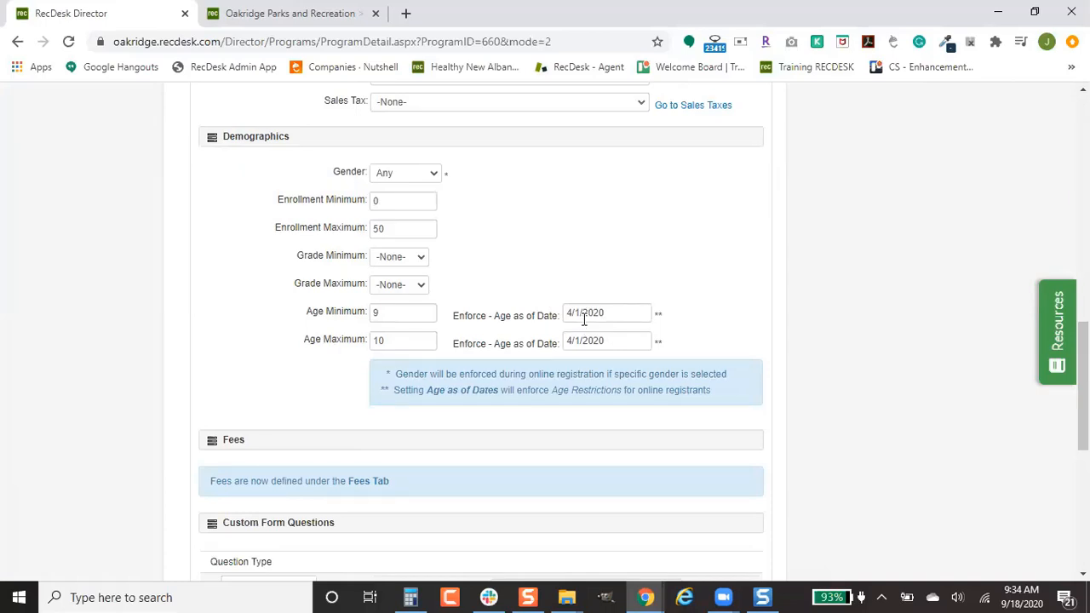
scroll(583, 319, down, 2)
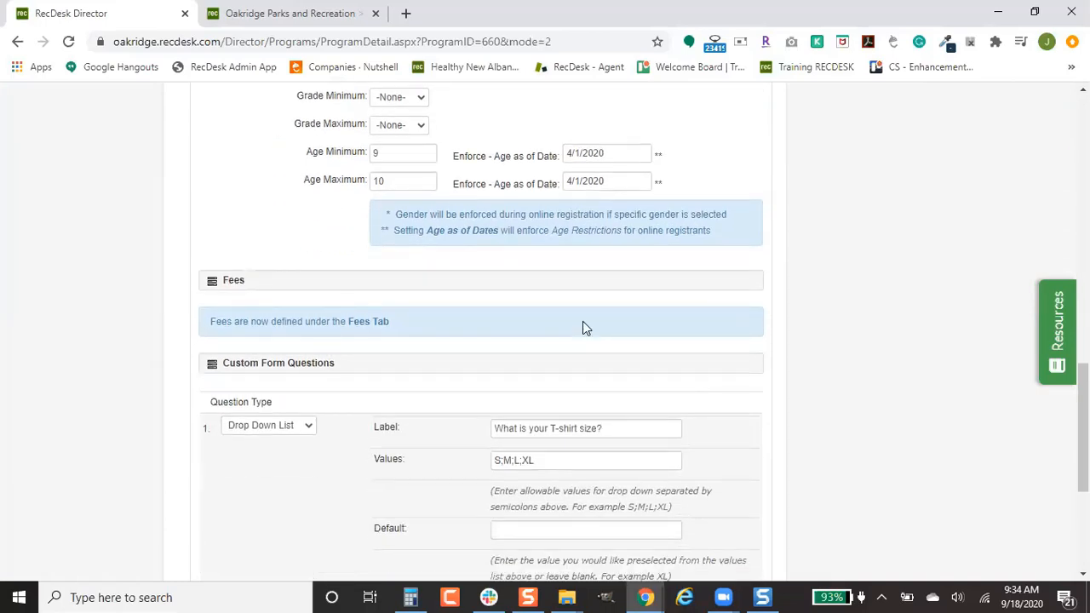
scroll(576, 278, down, 1)
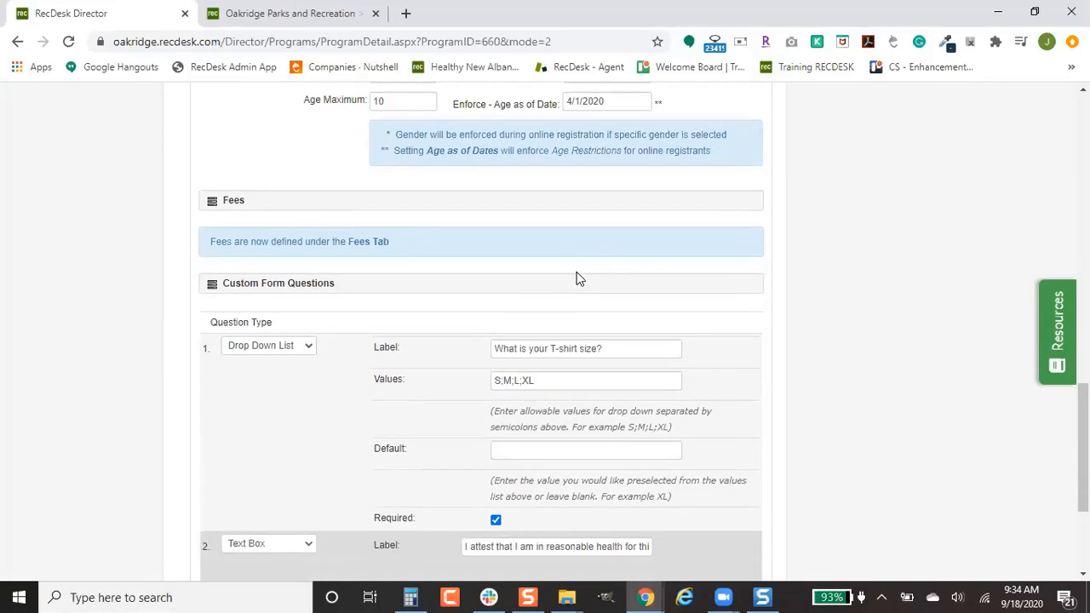
scroll(577, 278, down, 2)
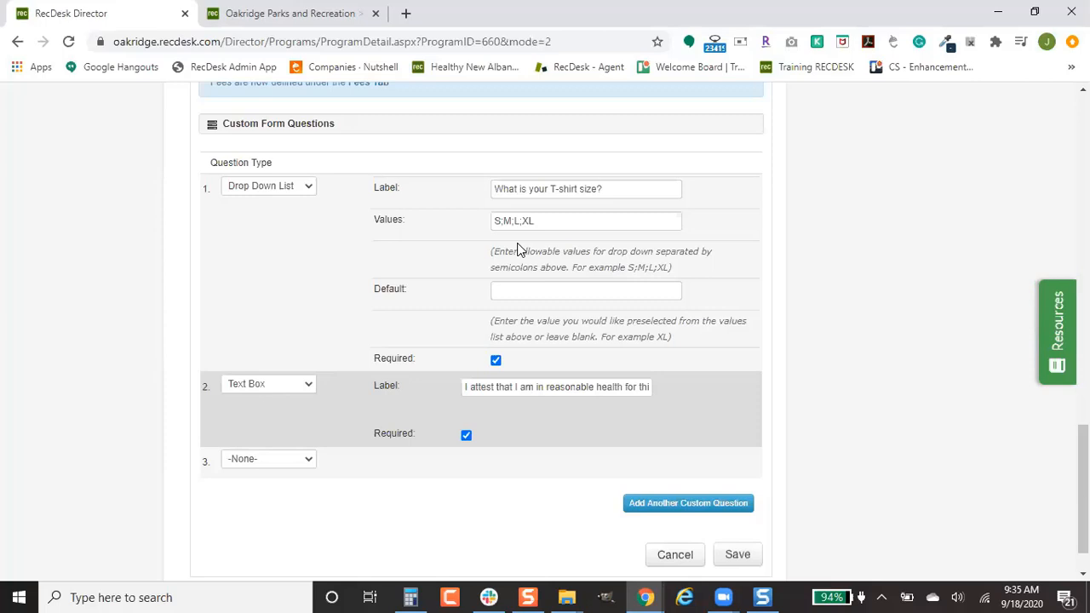
scroll(705, 377, down, 1)
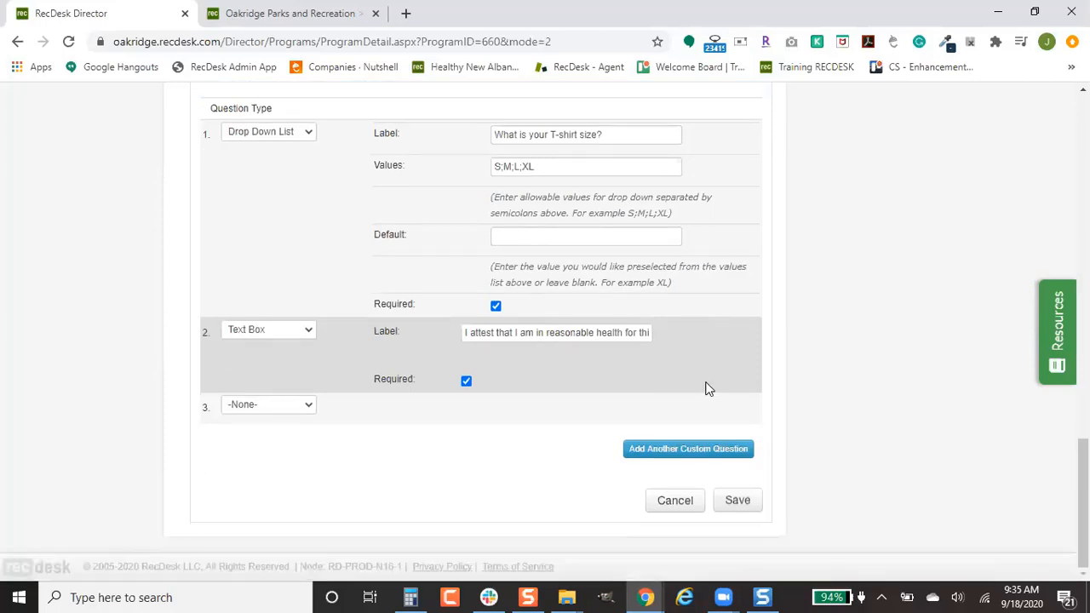
click(686, 508)
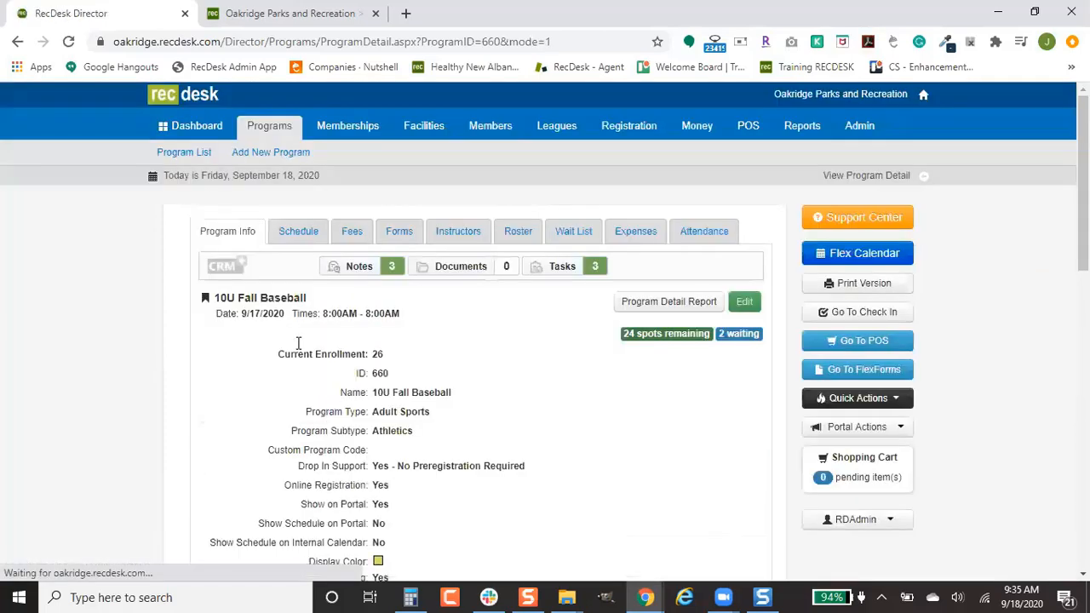
Step: Go to the Schedule area and bring up the League List of active and future leagues
click(293, 232)
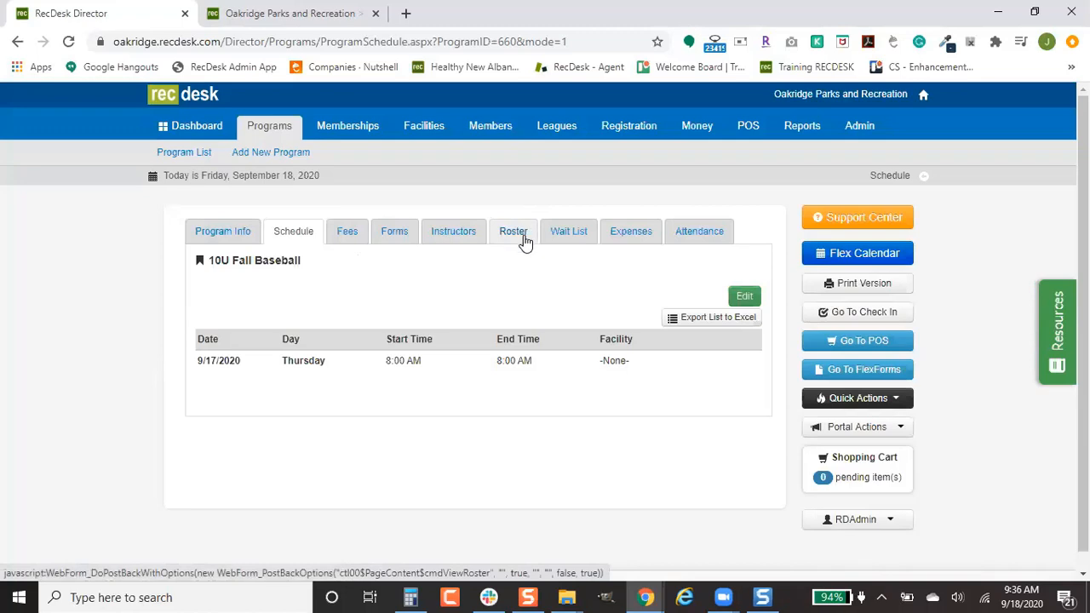
click(557, 128)
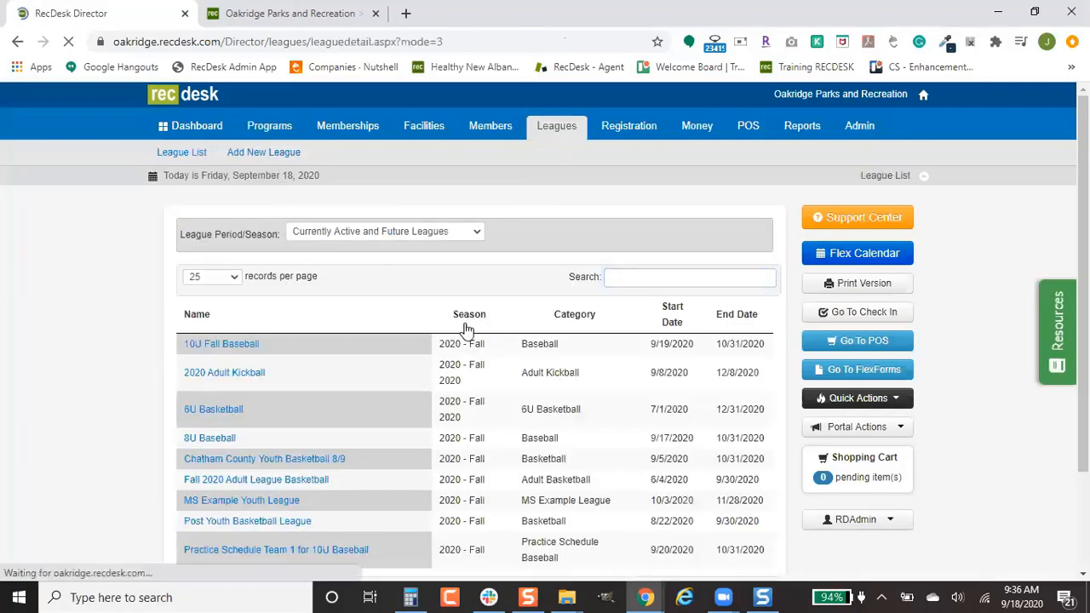
Step: Enter season Fall, category Baseball, league name 10U Baseball, based on program 10U Fall Baseball
click(500, 271)
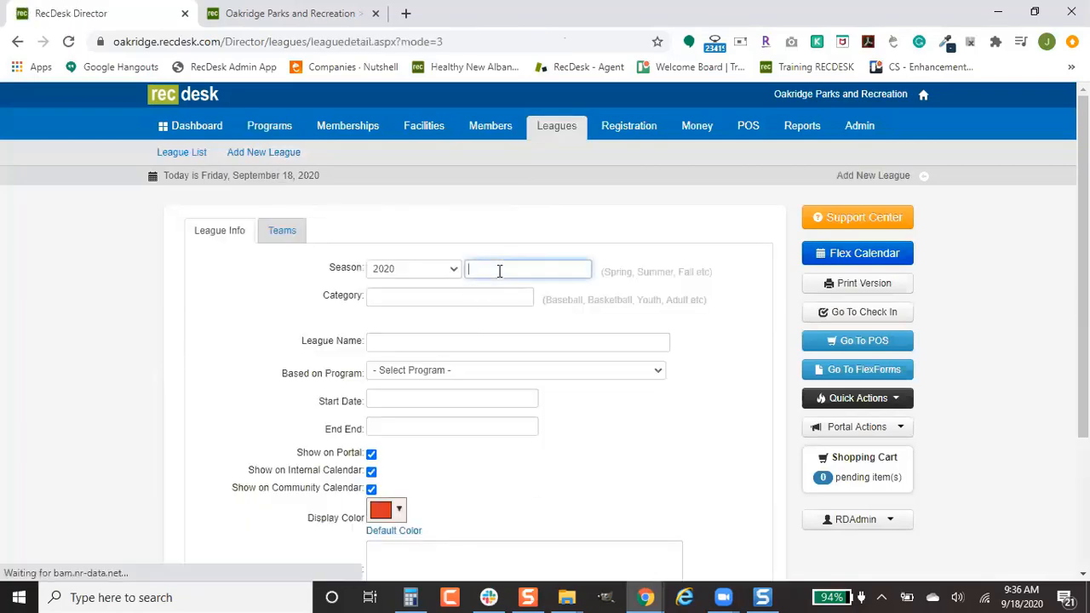
text(Fall)
key(Tab)
text(Baseball)
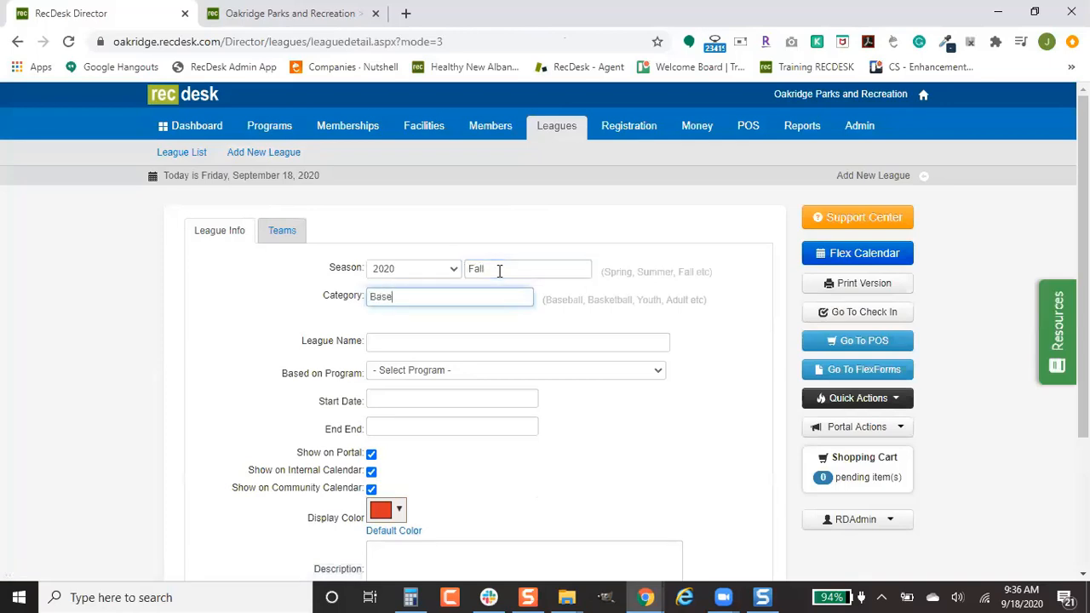
key(Tab)
text(10U Baselba)
key(BackSpace)
key(BackSpace)
key(BackSpace)
text(ball)
key(Tab)
key(Down)
key(Down)
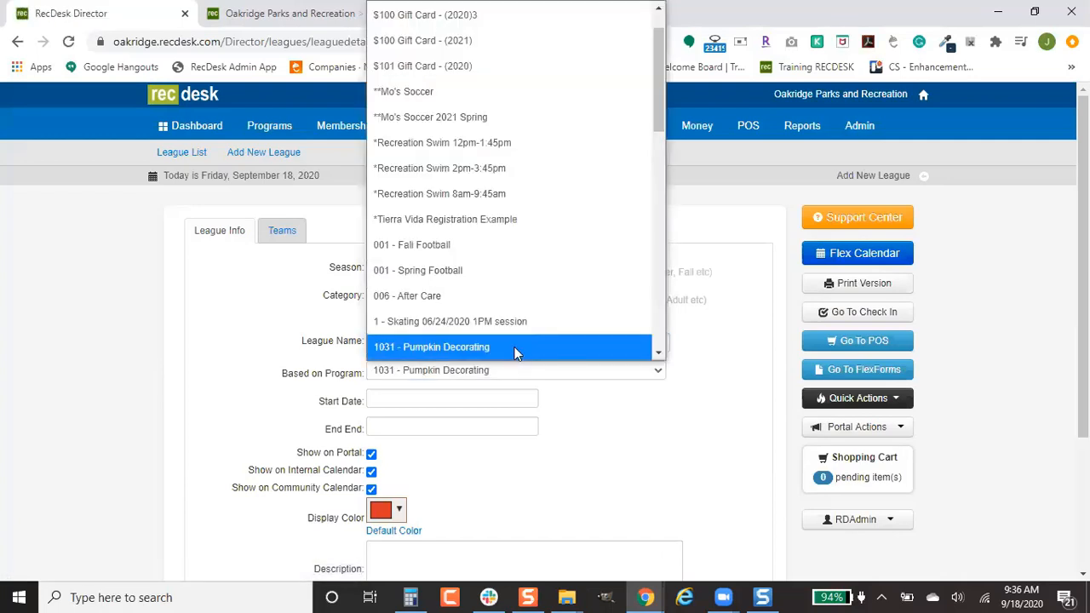
scroll(514, 335, down, 3)
click(480, 170)
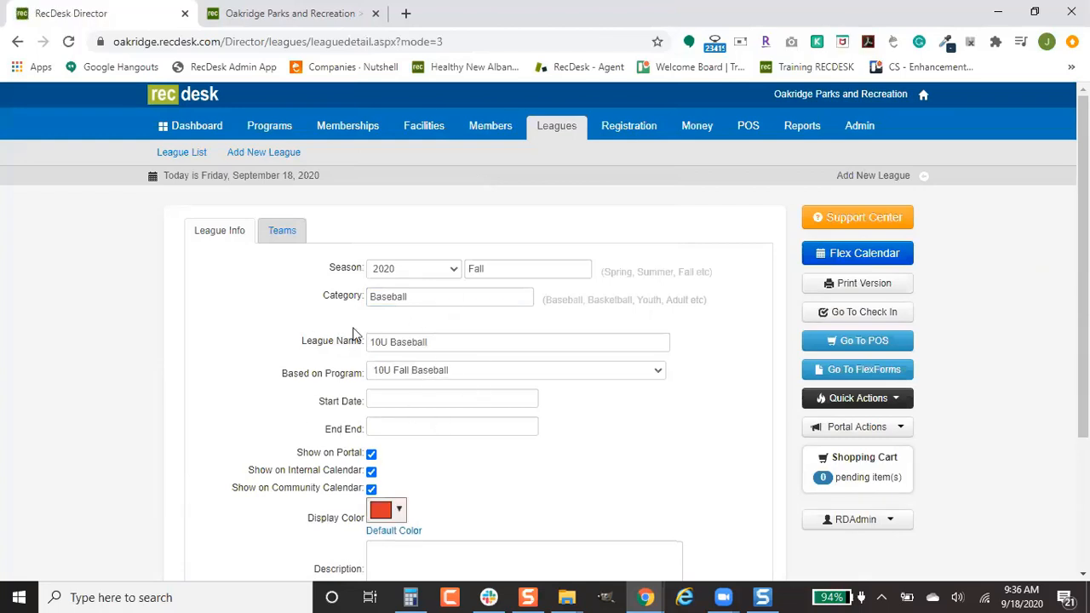
Step: Set the league to run 9/18/2020 through 10/31/2020 and save it
click(392, 403)
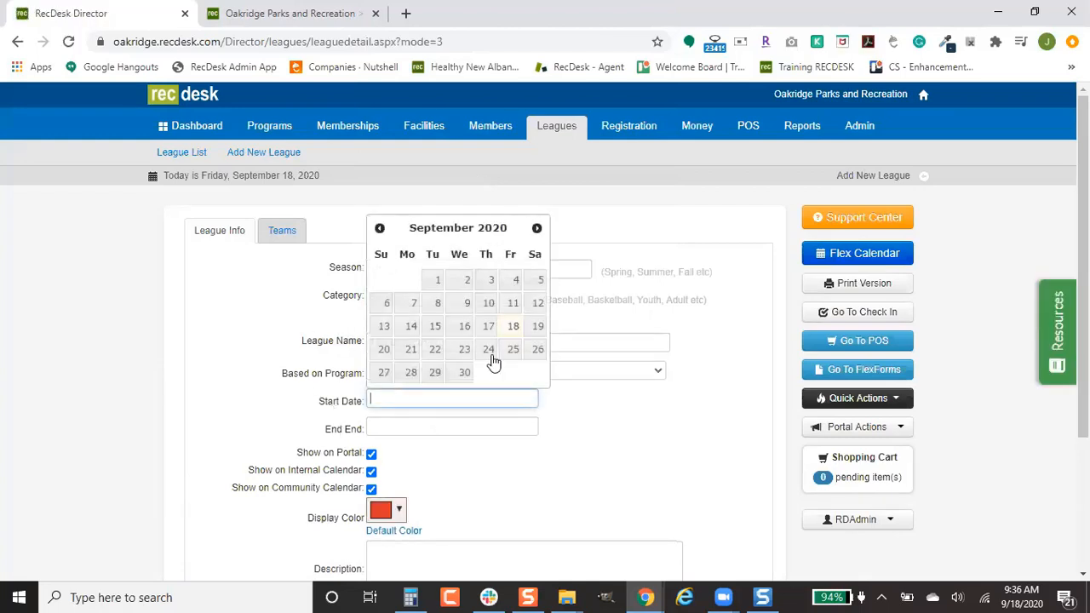
click(513, 326)
click(510, 429)
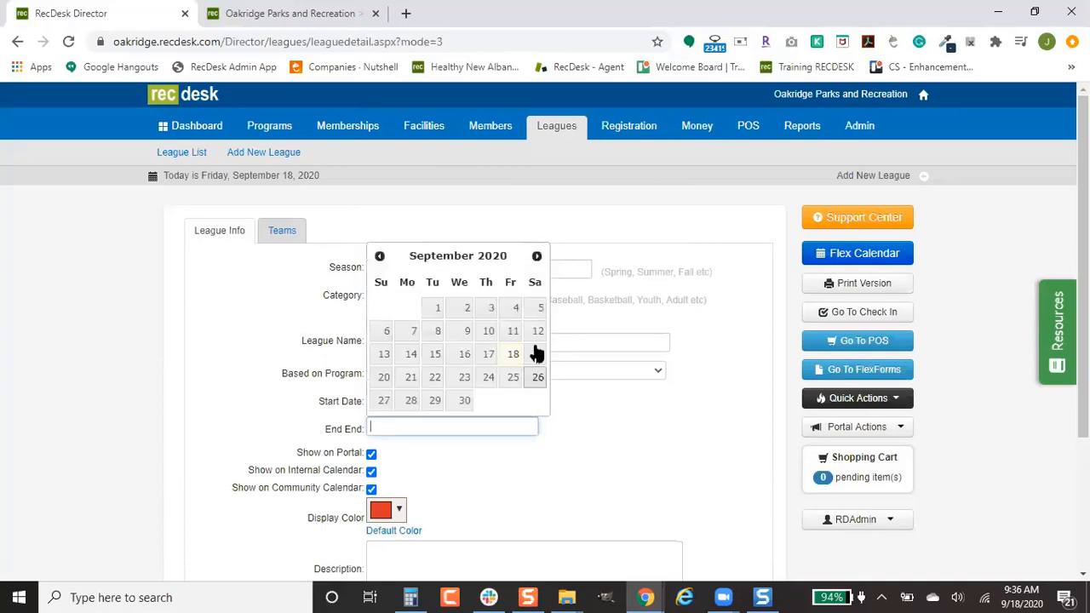
click(536, 255)
click(537, 400)
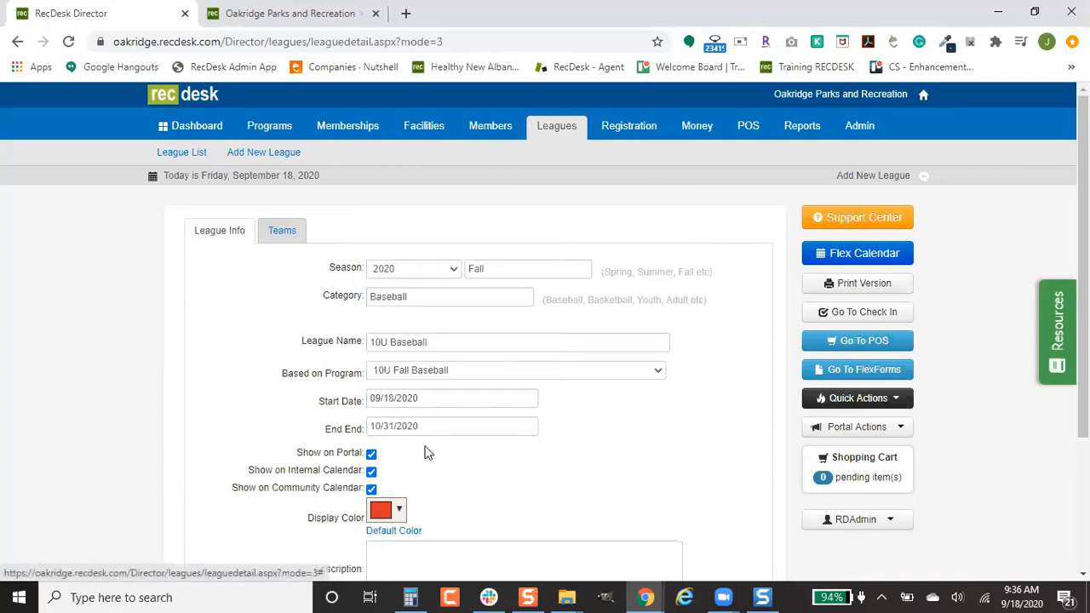
scroll(435, 430, down, 2)
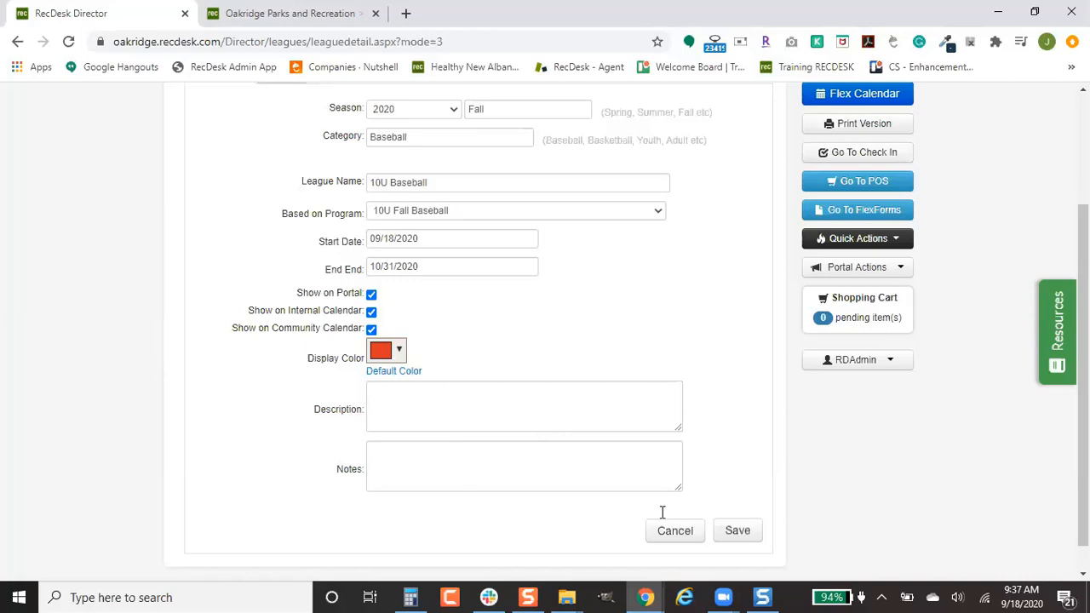
click(737, 530)
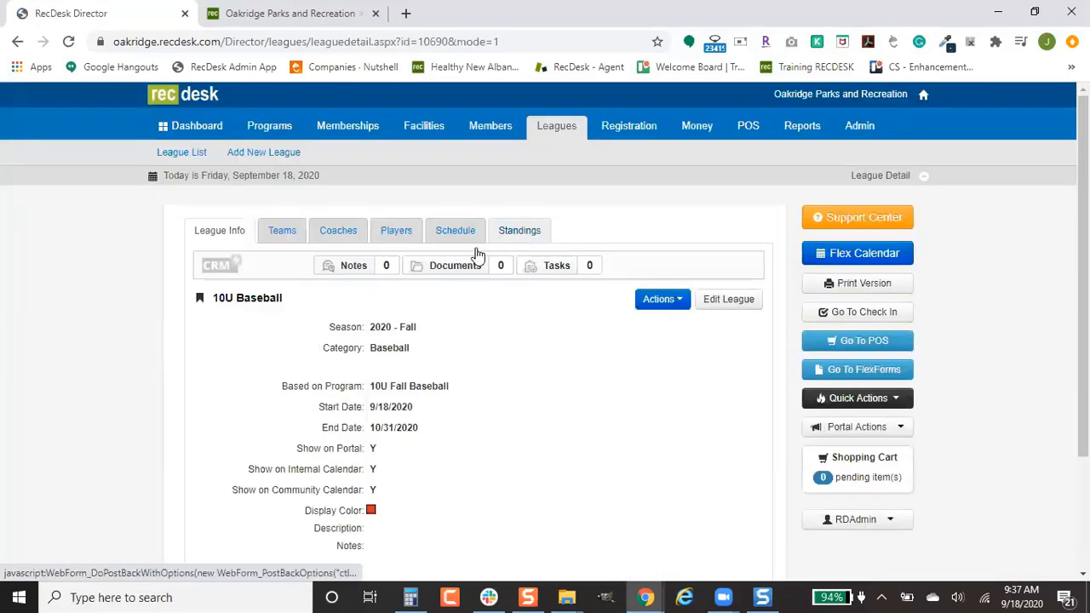
Step: Add and save Team 1 in the Default division, then return to League Info's Divisions section
click(280, 236)
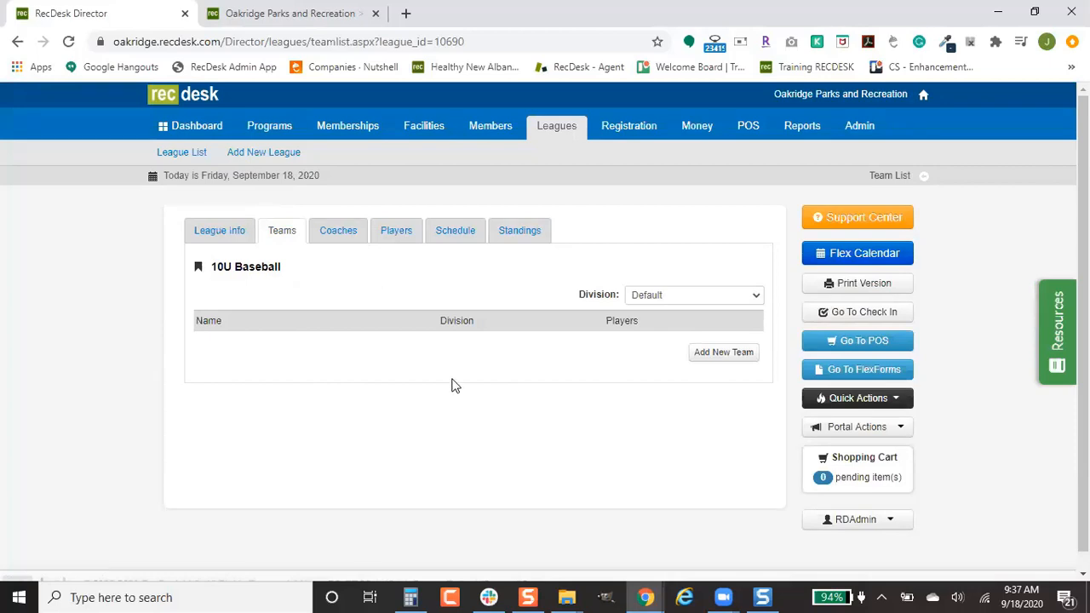
click(717, 362)
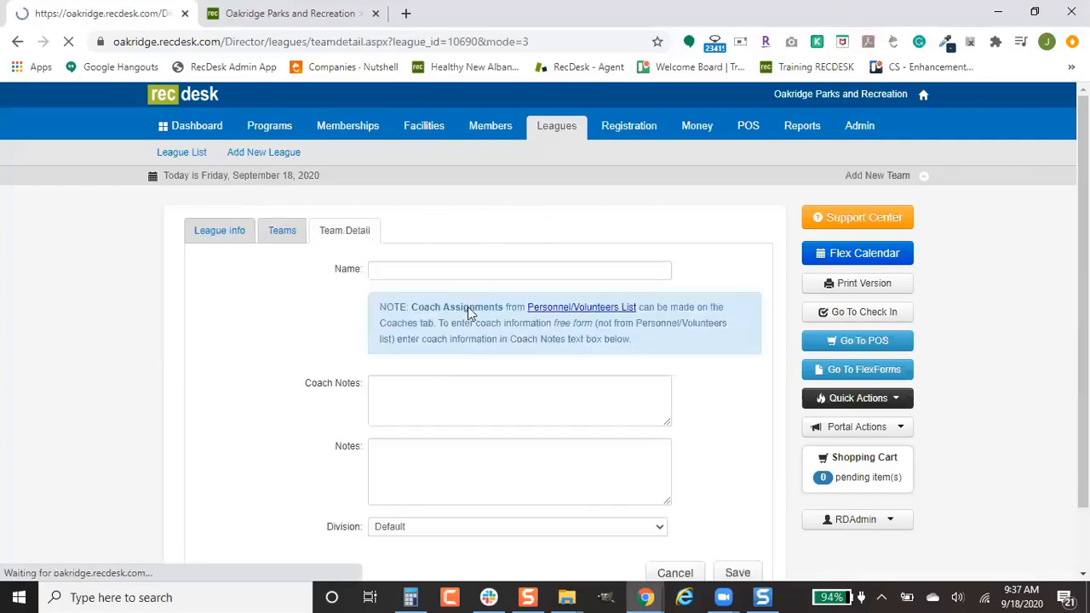
click(445, 270)
text(Team 1)
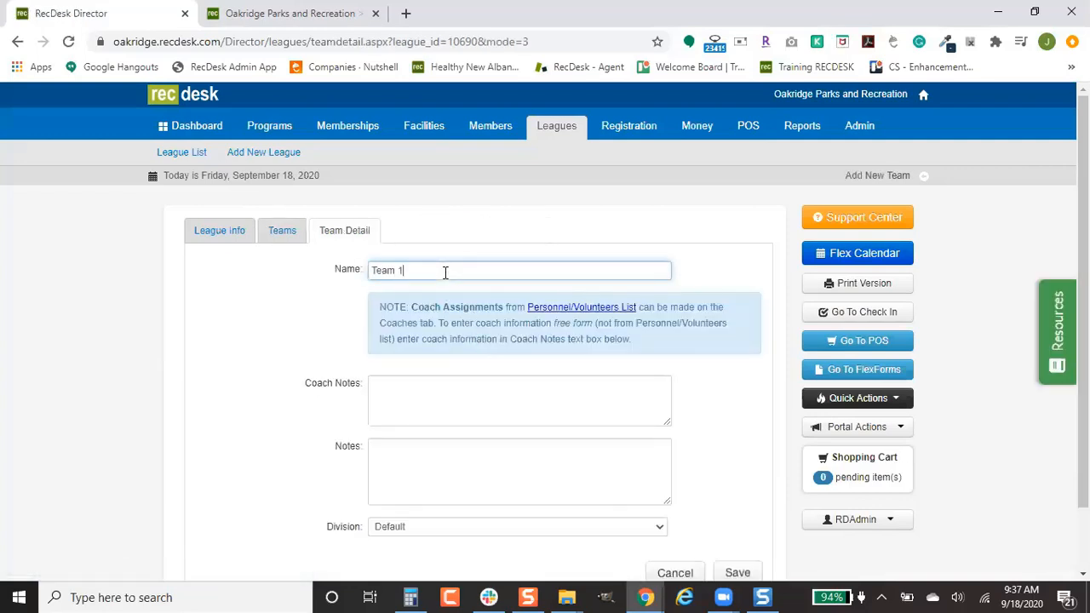
drag(400, 270, 358, 268)
scroll(737, 457, down, 1)
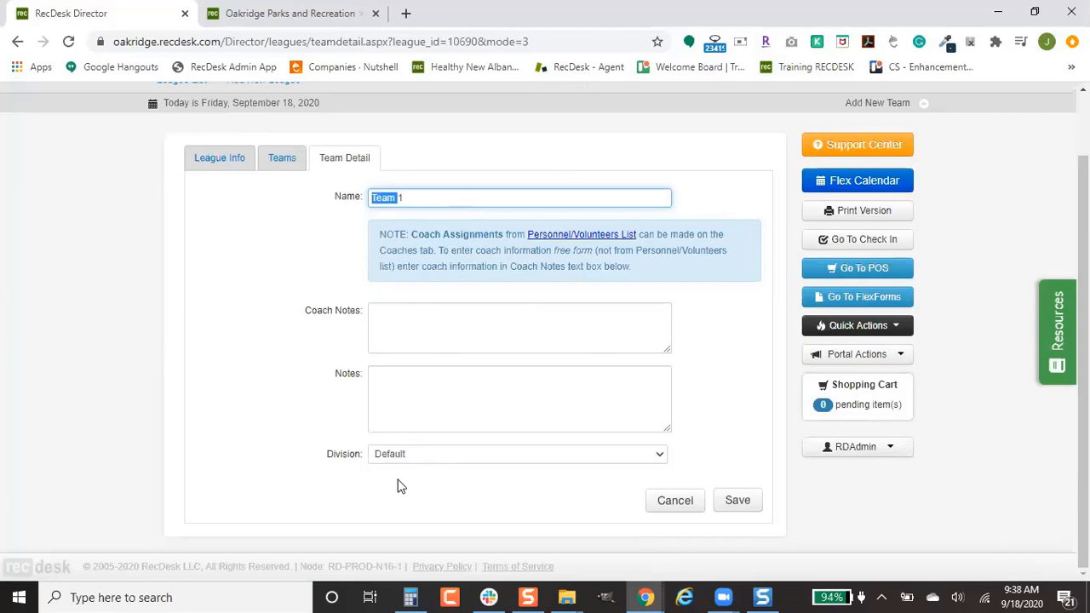
click(446, 458)
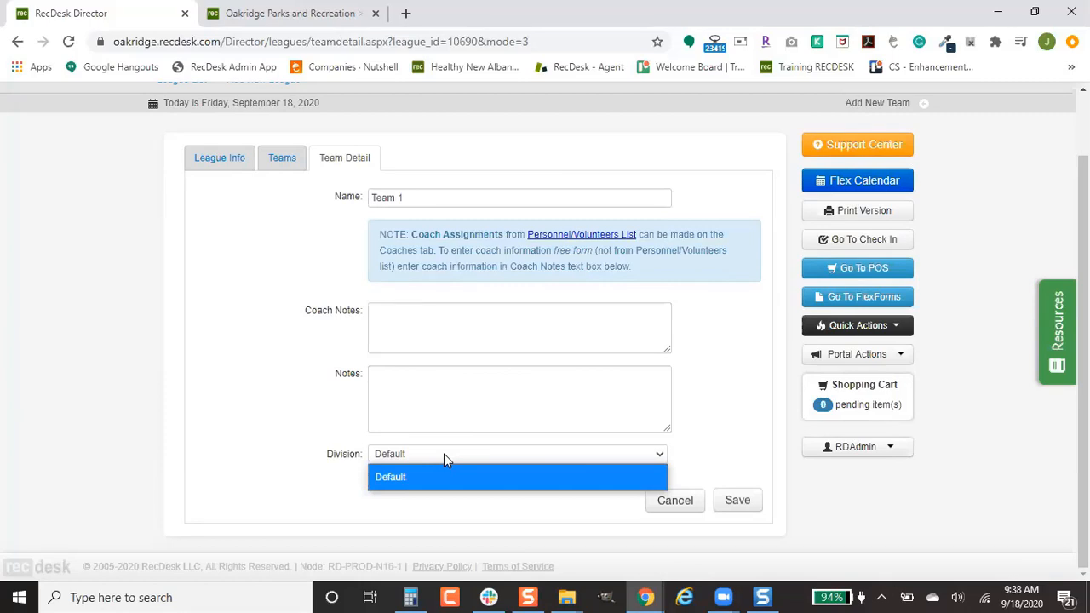
click(747, 502)
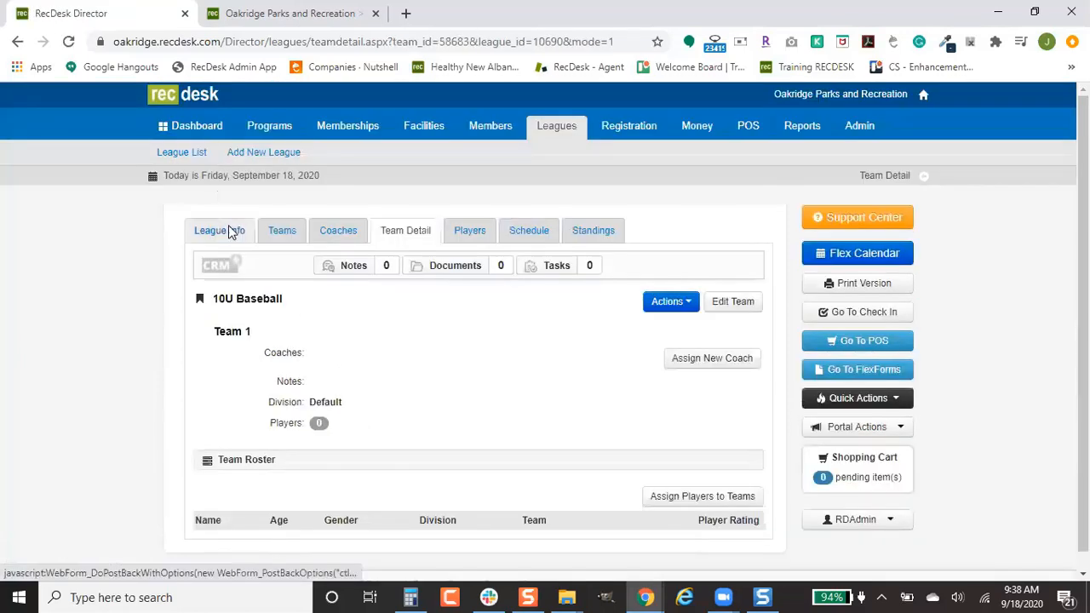
click(226, 227)
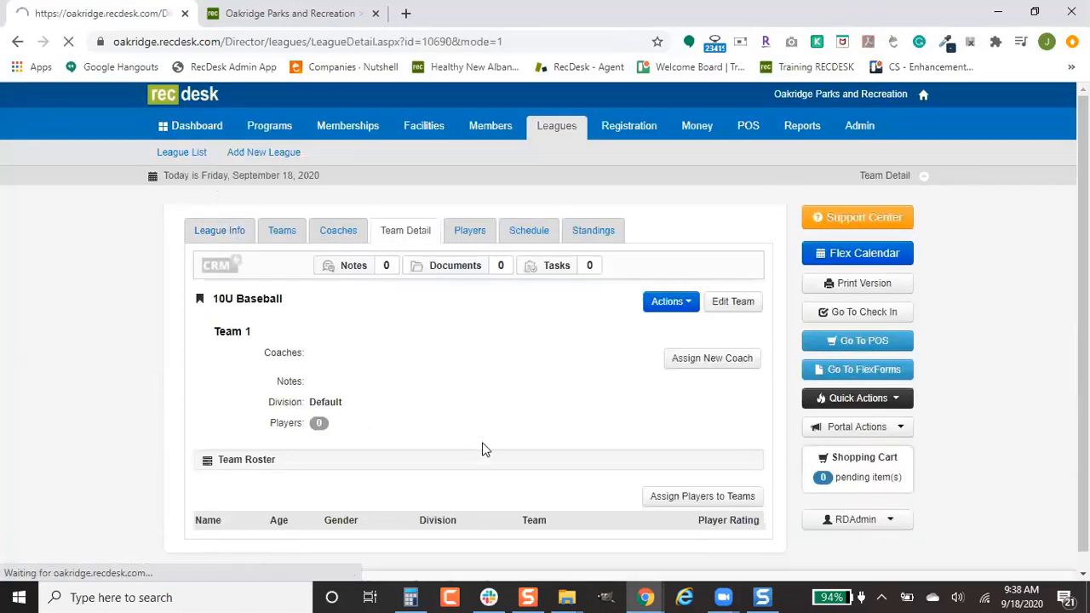
scroll(608, 398, down, 3)
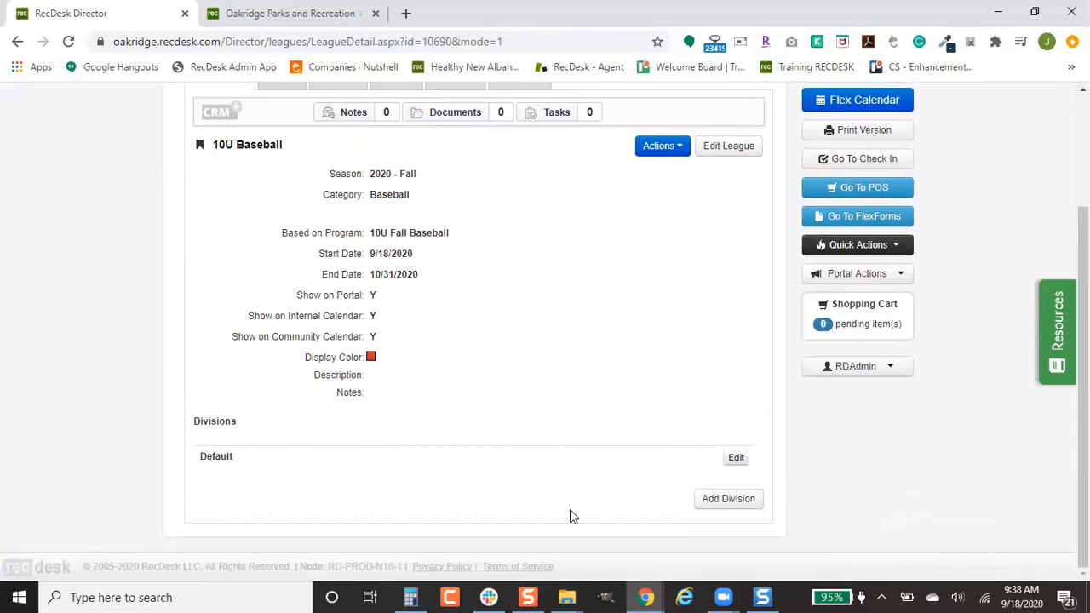
Step: Create and save a division named Competitive, then return to the league's team list
click(739, 498)
scroll(337, 516, down, 1)
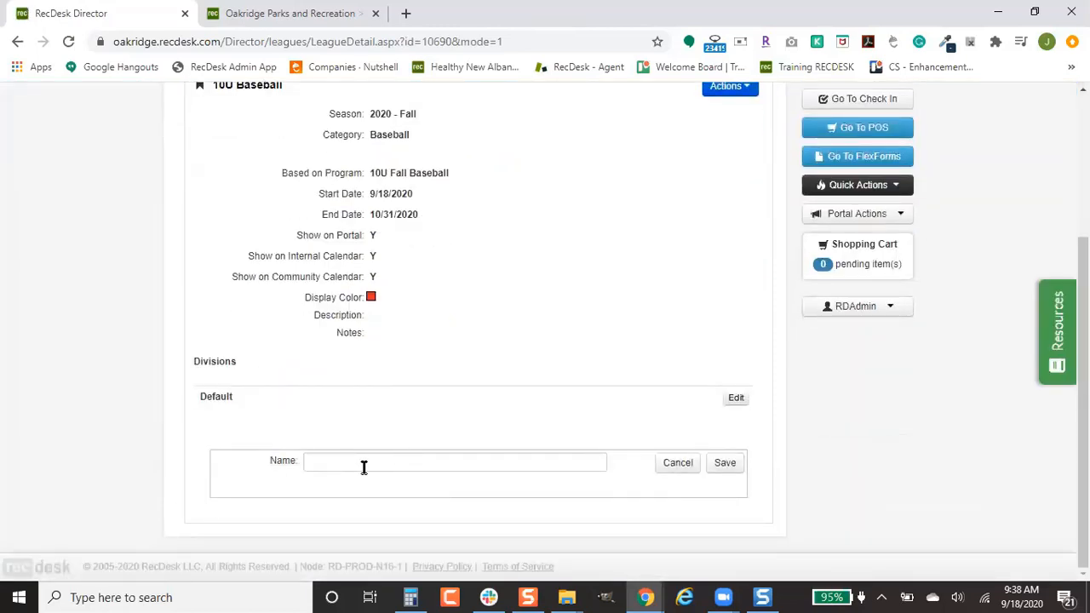
click(521, 461)
text(Competitive)
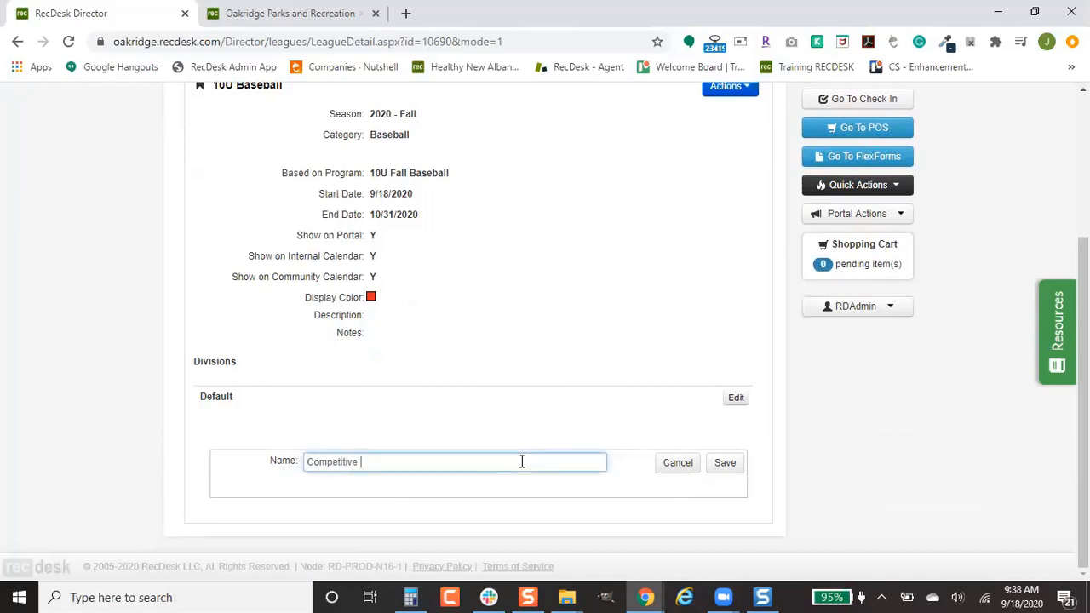
click(737, 462)
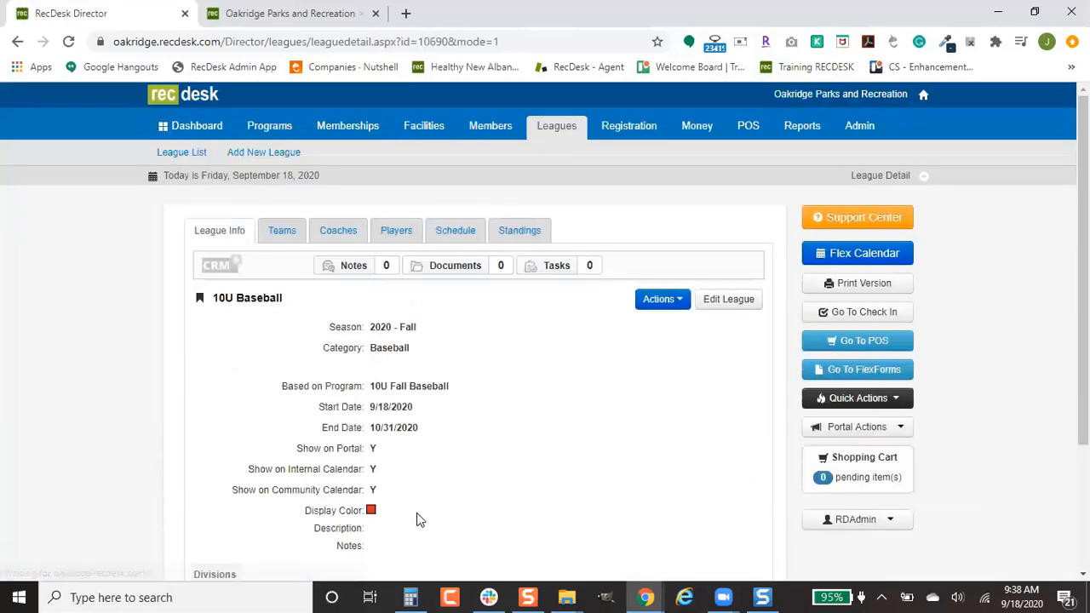
scroll(420, 519, down, 3)
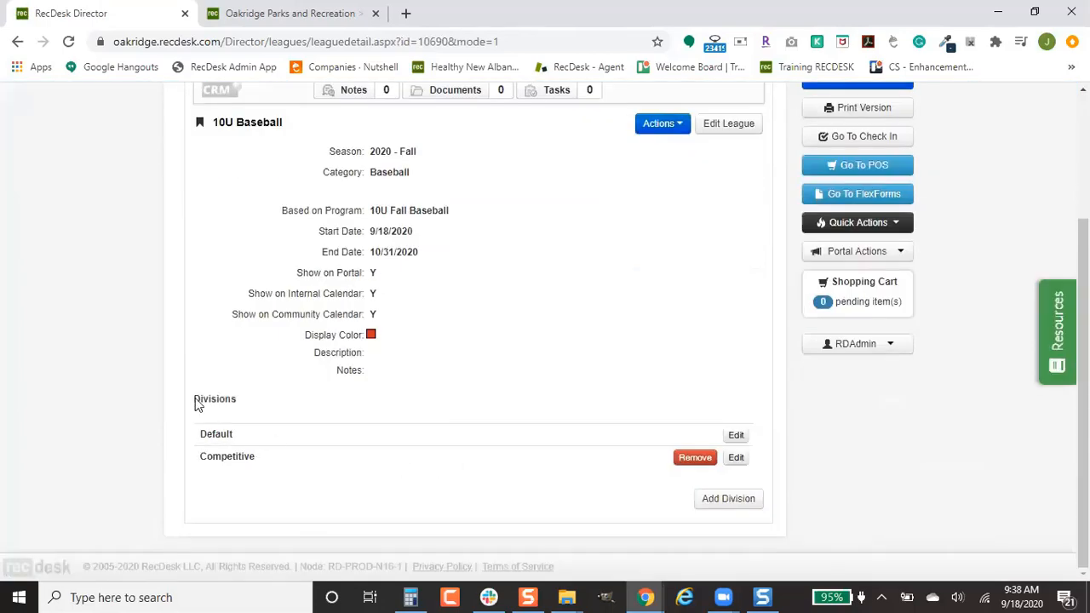
scroll(408, 454, up, 2)
click(281, 215)
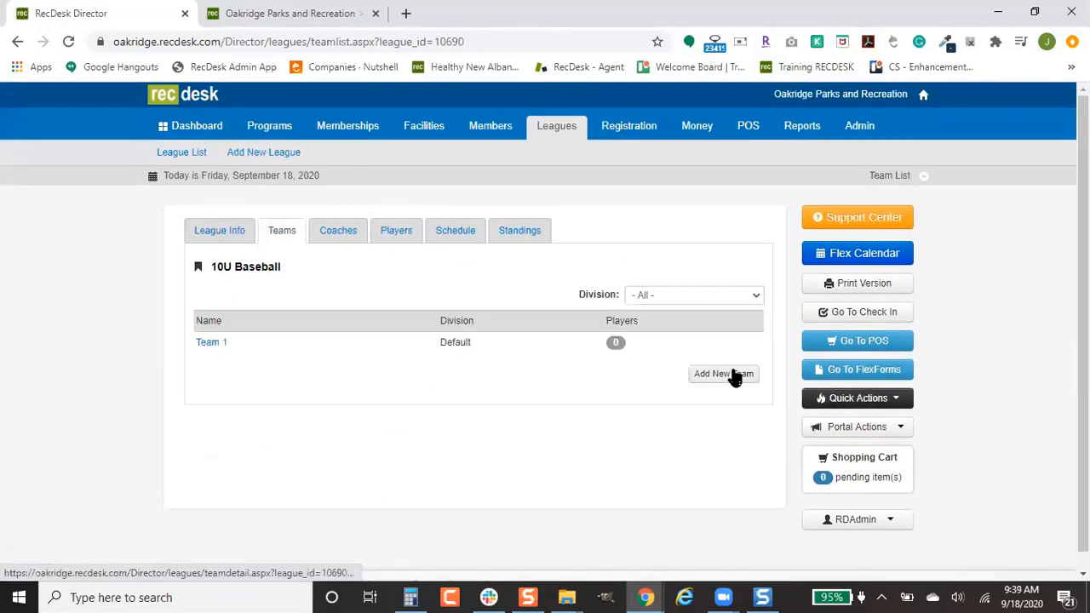
Step: Add and save Team 2 and Team 3 to the league
click(736, 379)
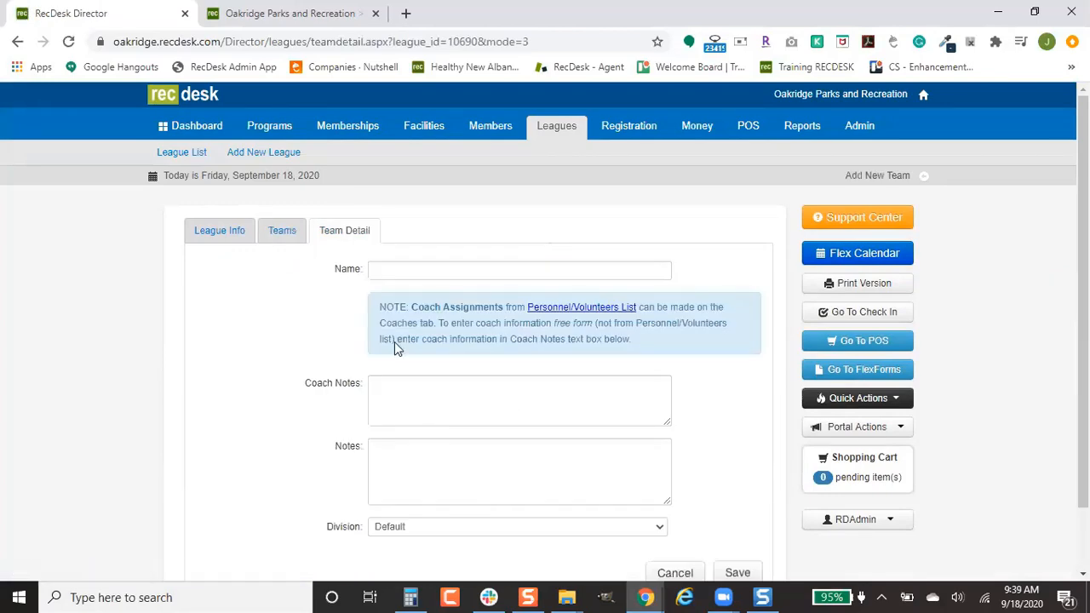
click(414, 270)
text(Team 2)
scroll(710, 486, down, 2)
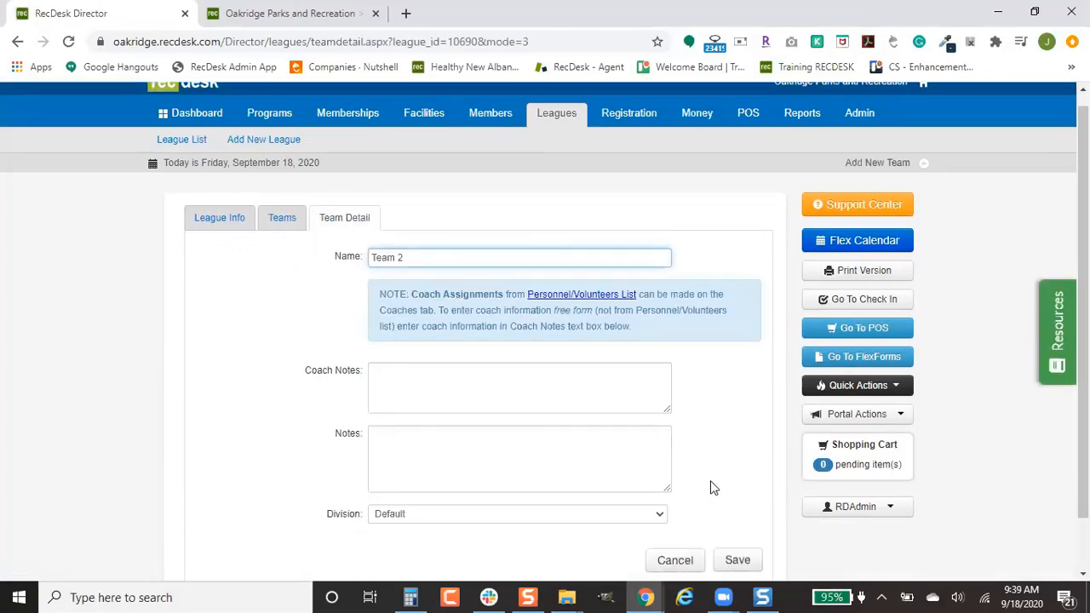
click(737, 502)
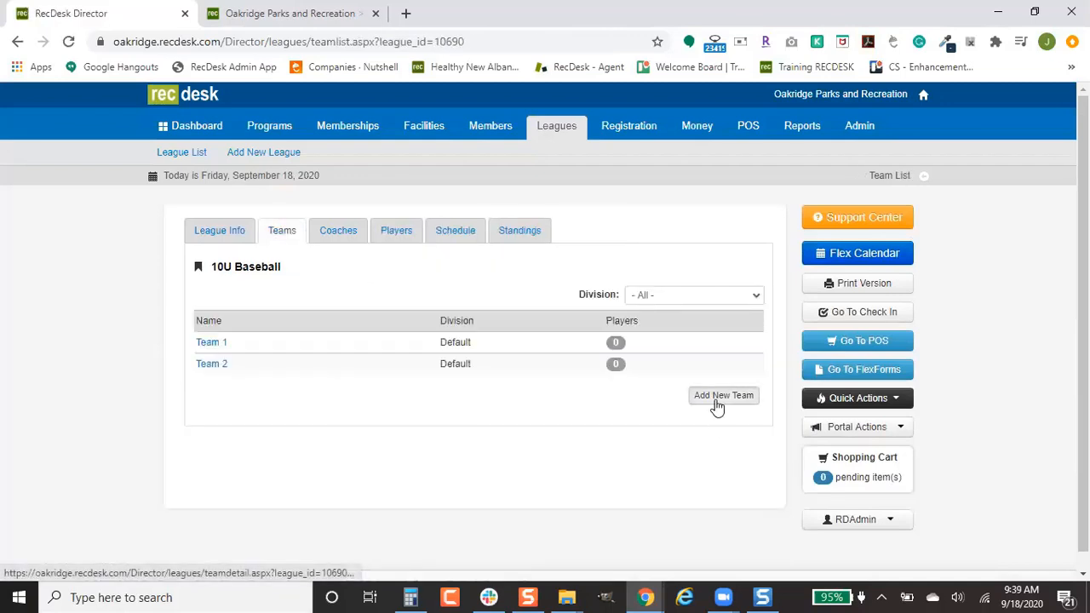
click(719, 396)
text(Team 3)
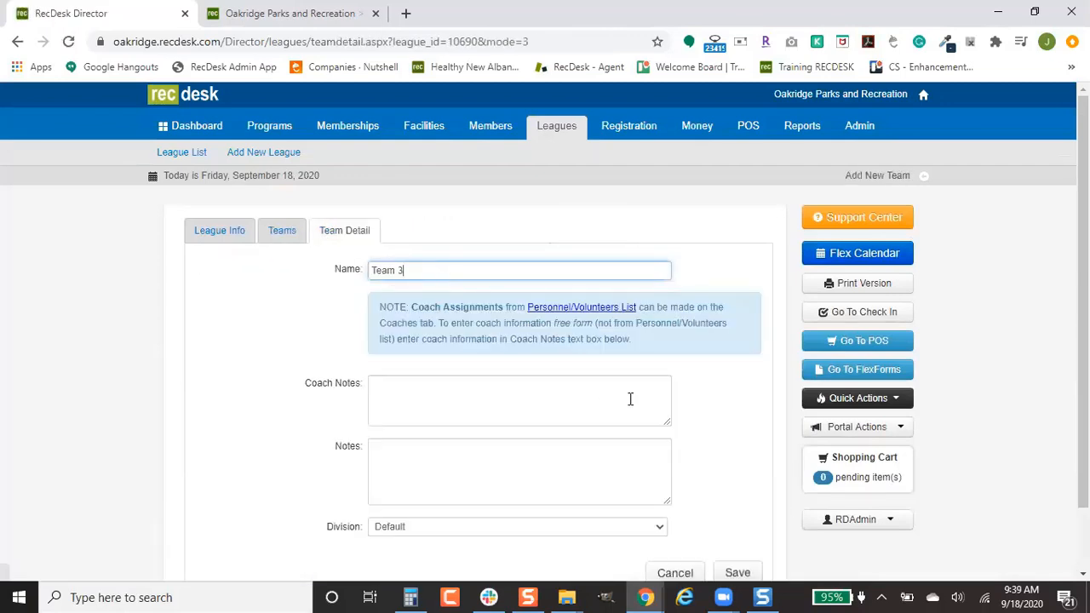
scroll(630, 399, down, 2)
click(722, 502)
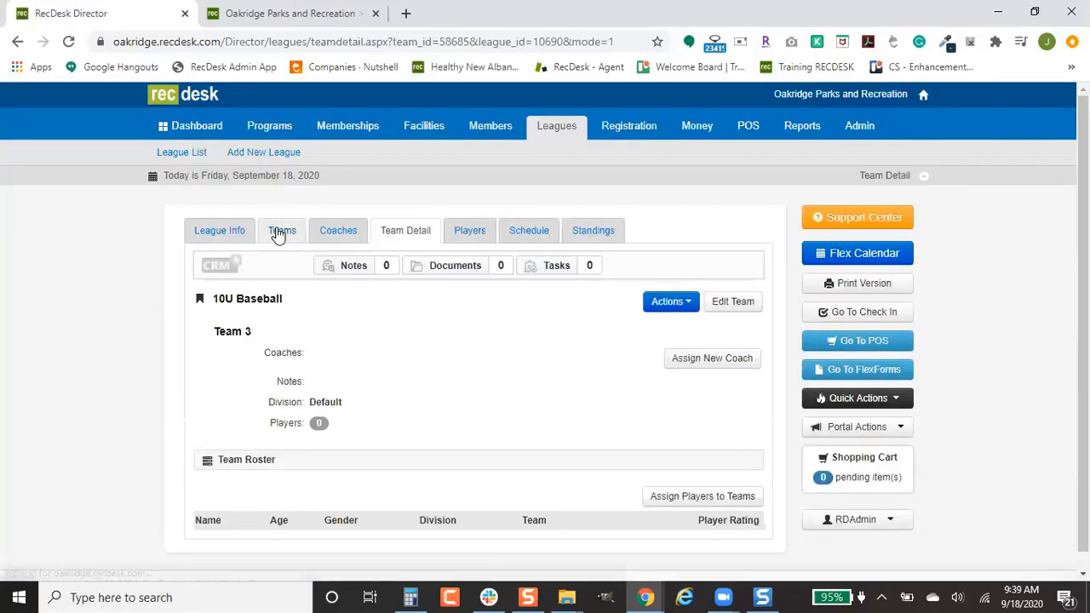
Step: Add and save Team 4, then bring up the league's Coaches list
click(278, 236)
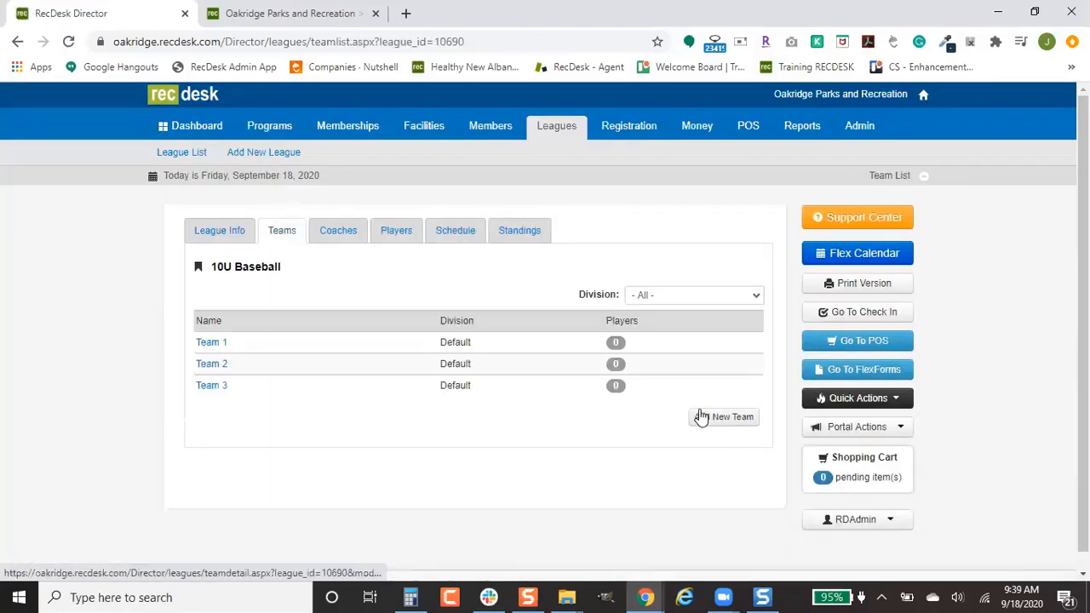
click(723, 416)
click(437, 274)
text(Team 4)
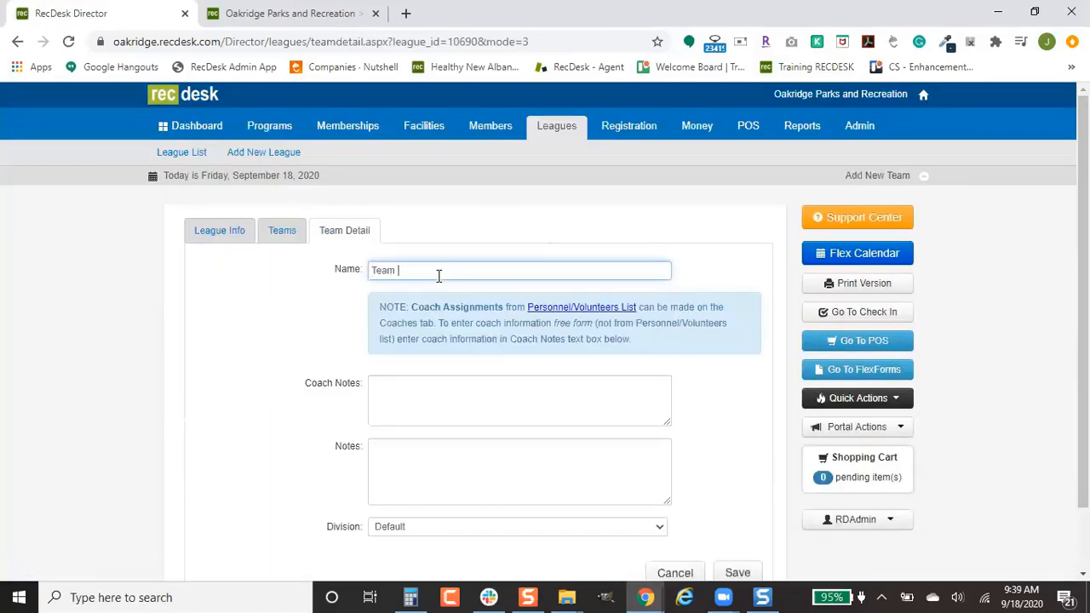
scroll(673, 422, down, 1)
click(734, 503)
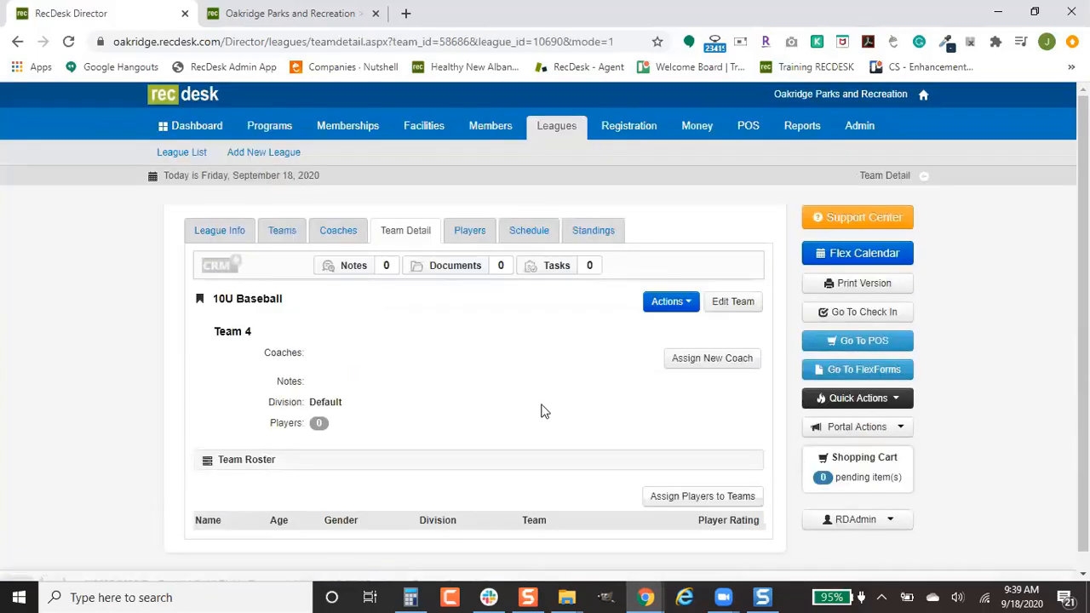
click(330, 234)
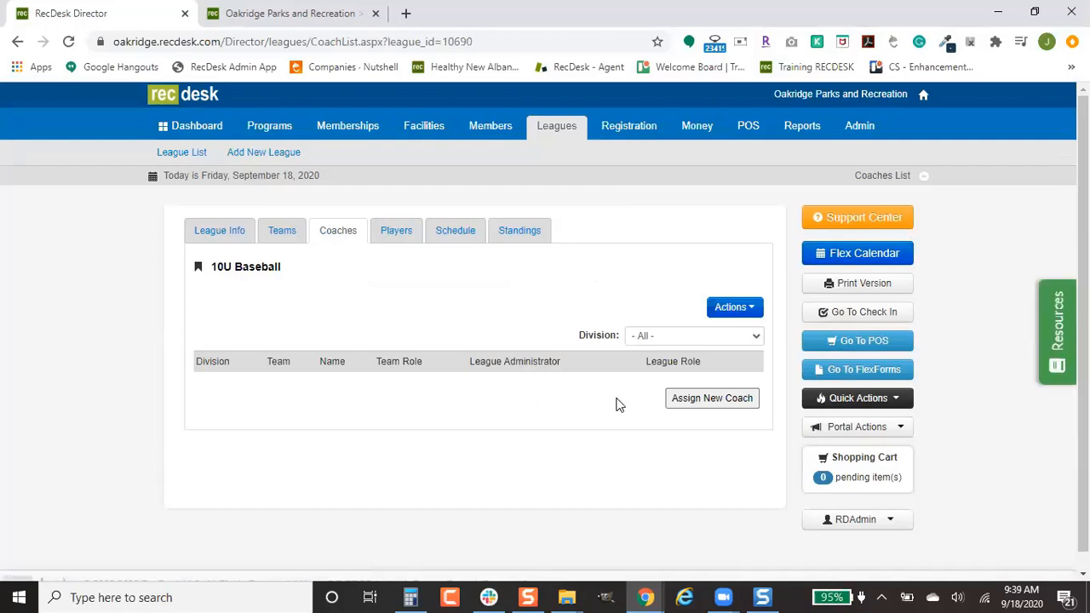
Step: Start a new coach assignment, choose the coach, and check Is League Admin
click(746, 402)
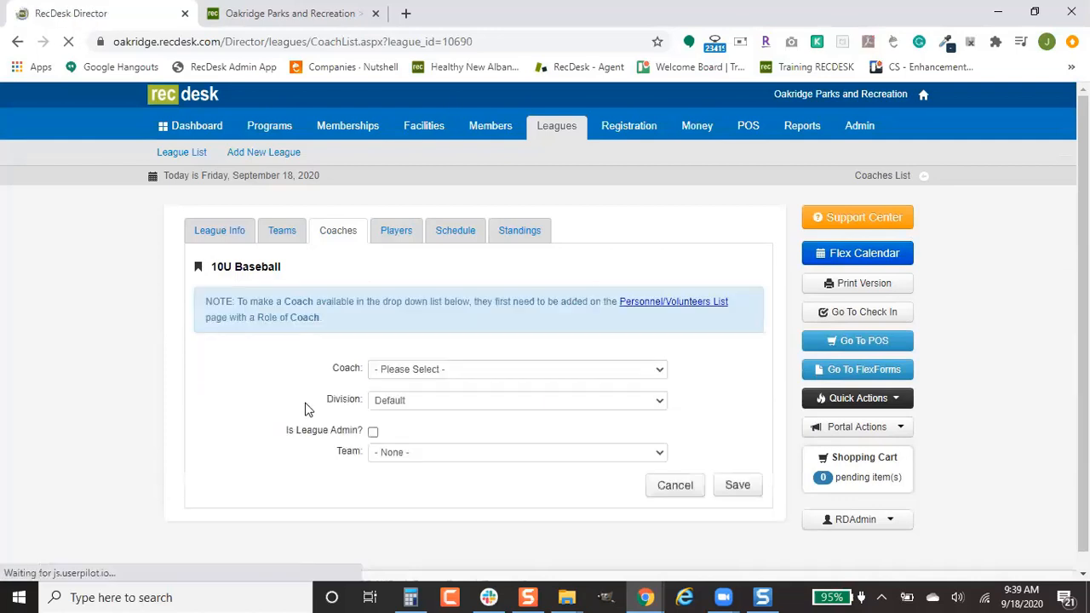
click(432, 369)
scroll(438, 340, down, 1)
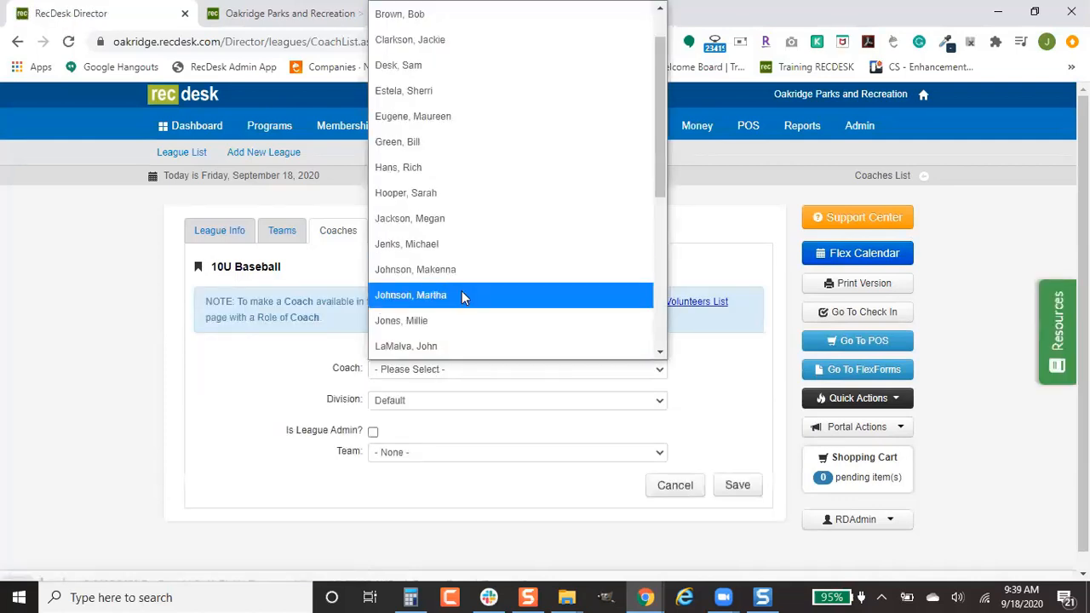
scroll(451, 255, down, 3)
click(456, 212)
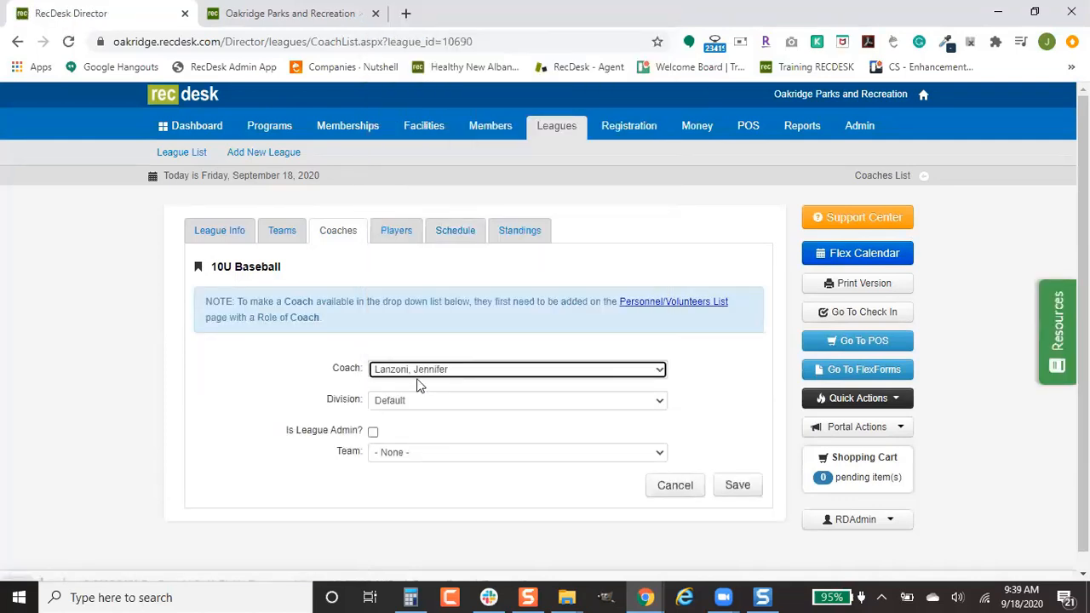
scroll(477, 389, down, 1)
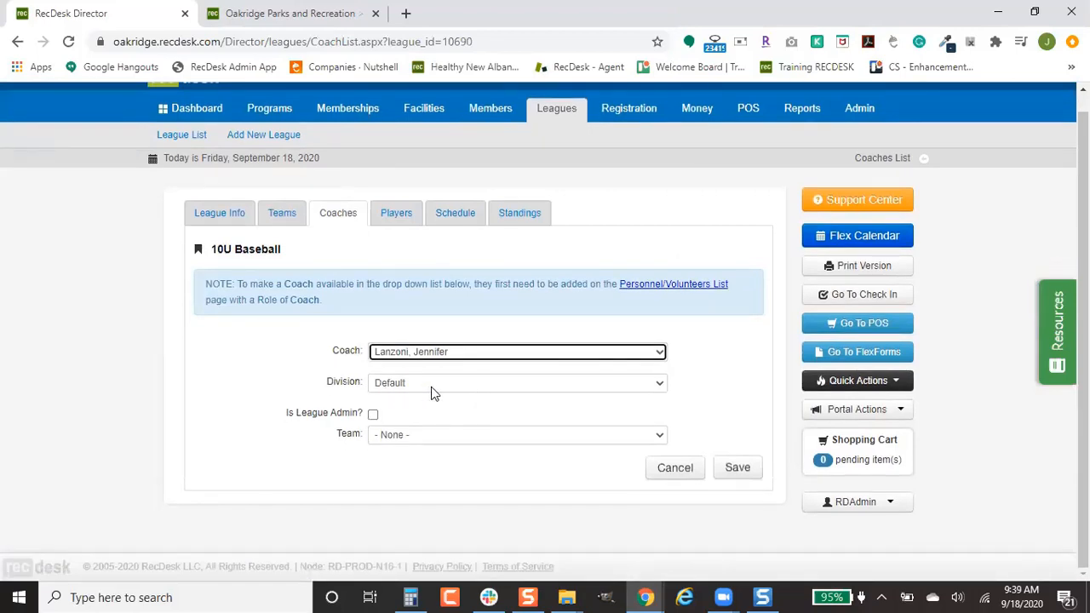
click(373, 417)
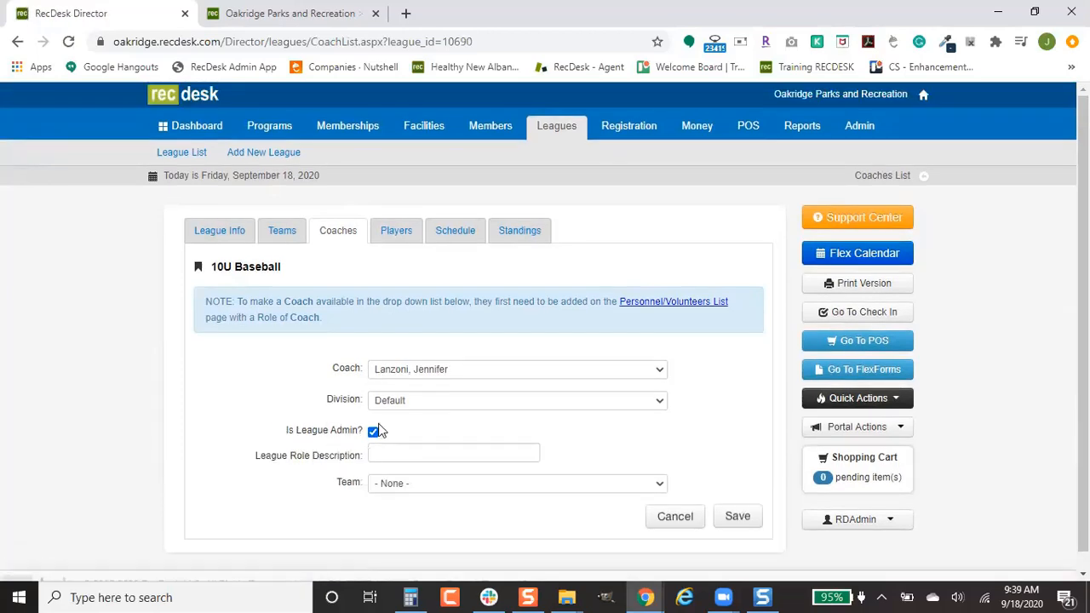
Step: Set the coach's team to Team 1 and role to Assistant Coach, then save
scroll(372, 430, down, 1)
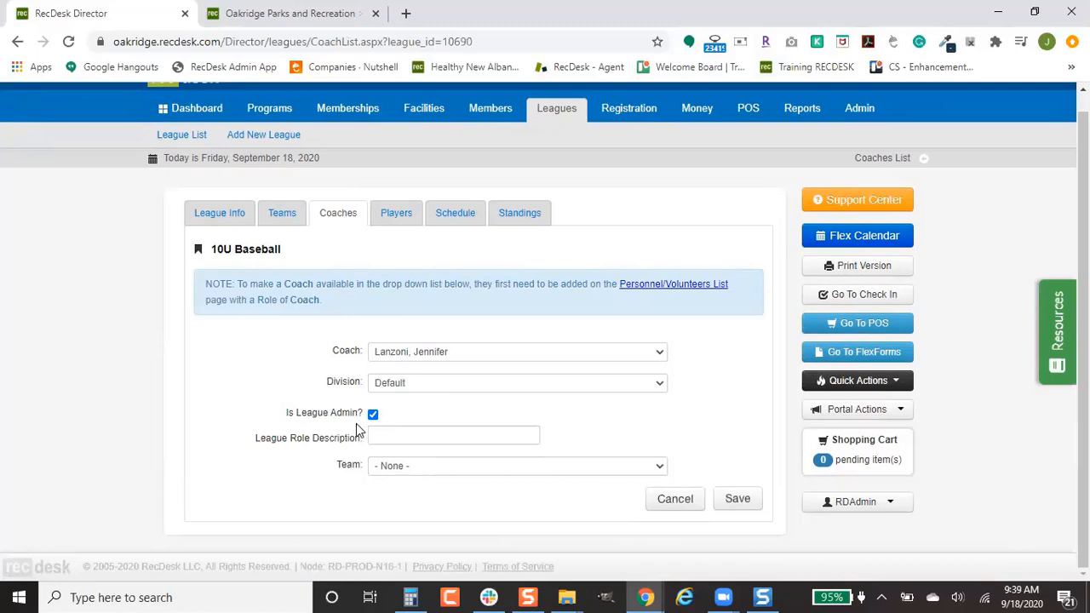
click(491, 465)
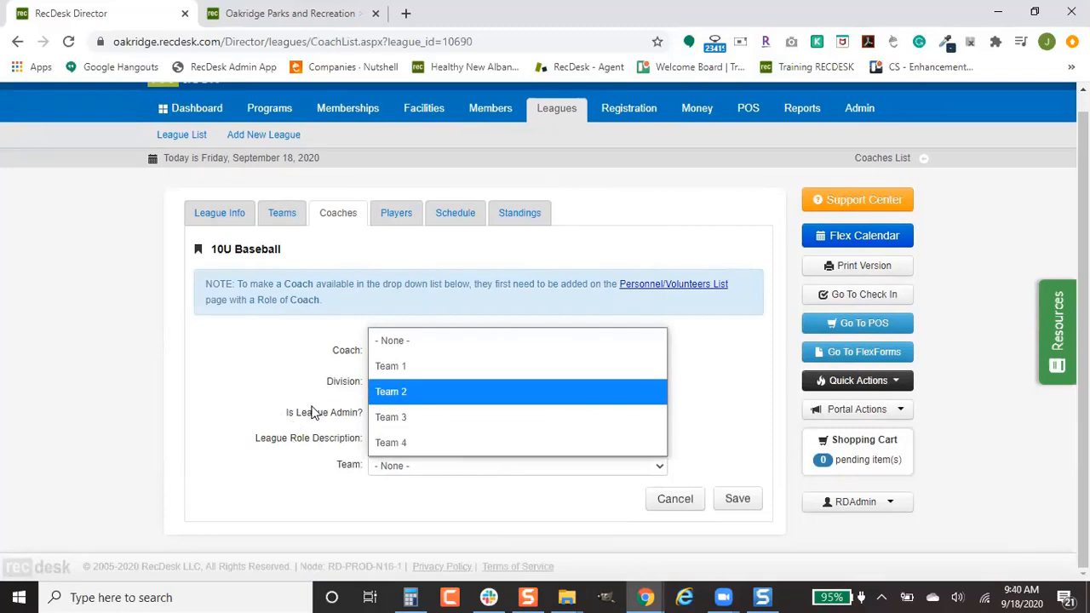
click(433, 364)
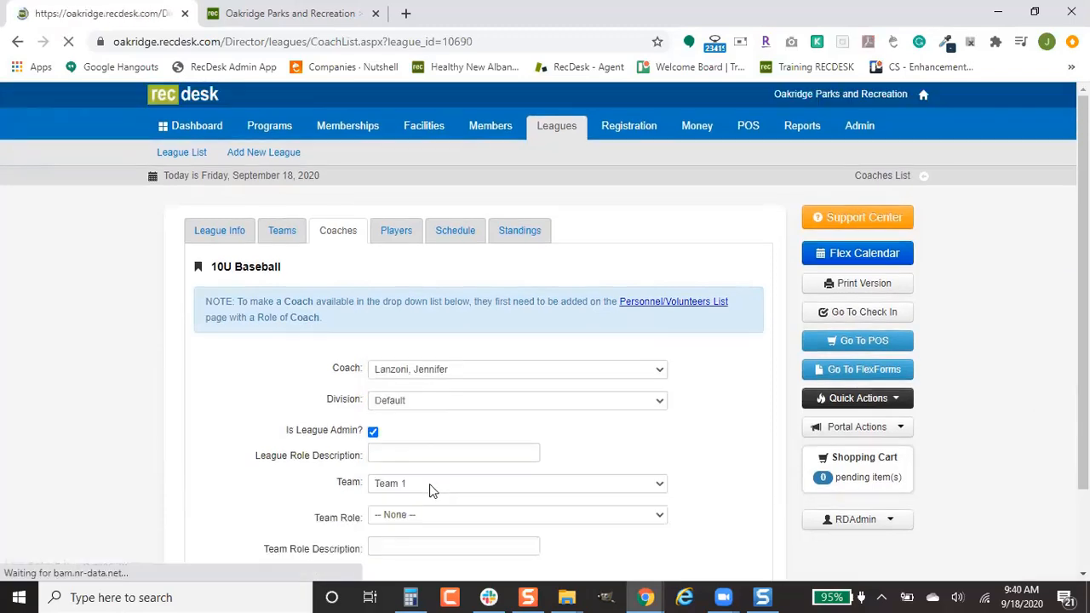
scroll(522, 466, down, 2)
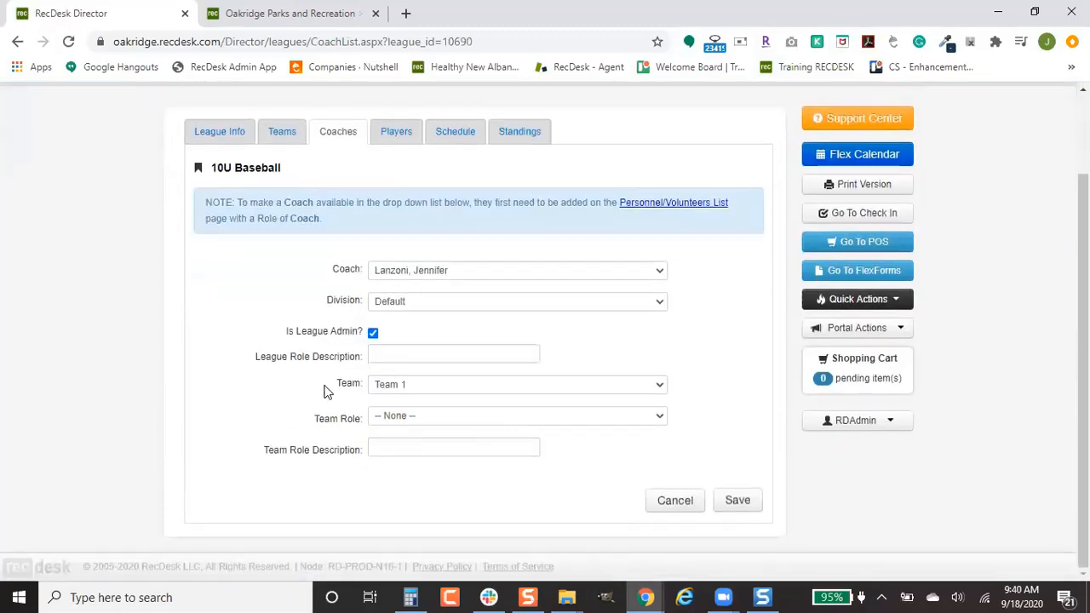
click(491, 417)
click(498, 492)
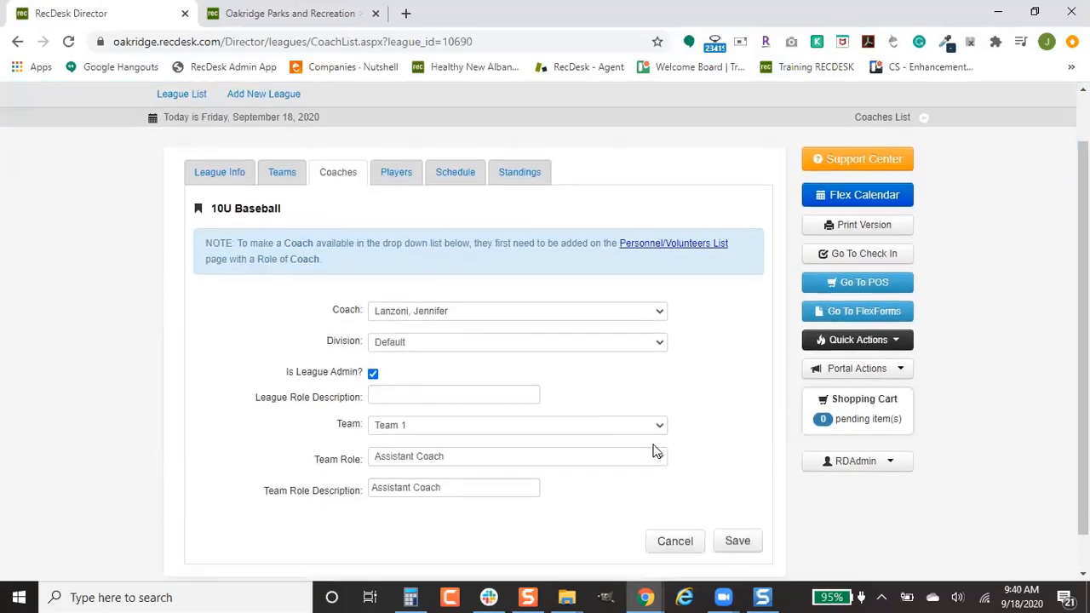
scroll(656, 451, down, 1)
click(742, 504)
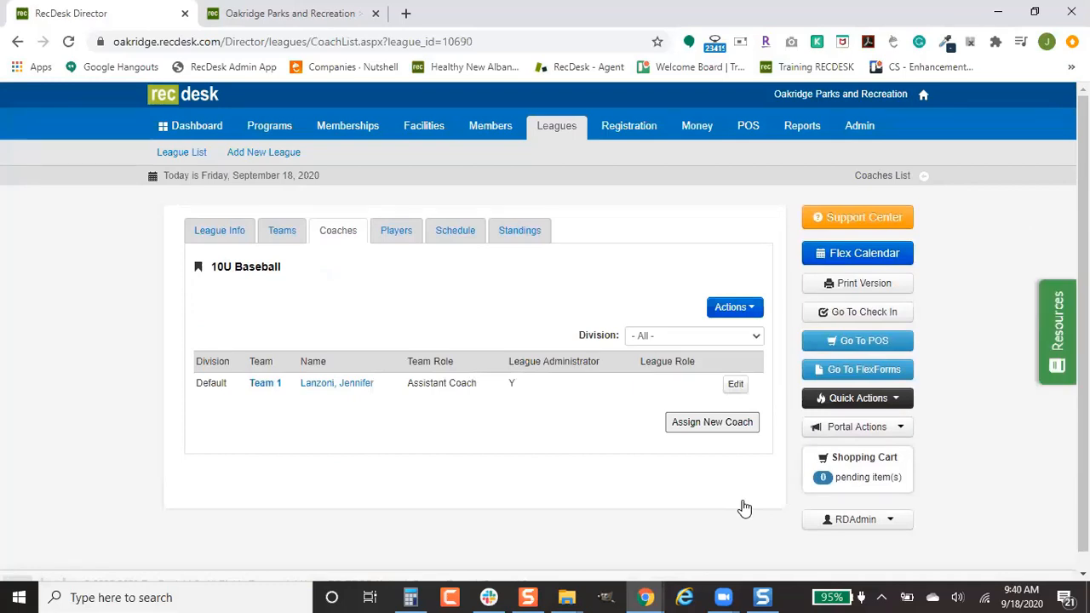
Step: Switch the Players list to team-assignment mode and check six unassigned players
click(388, 237)
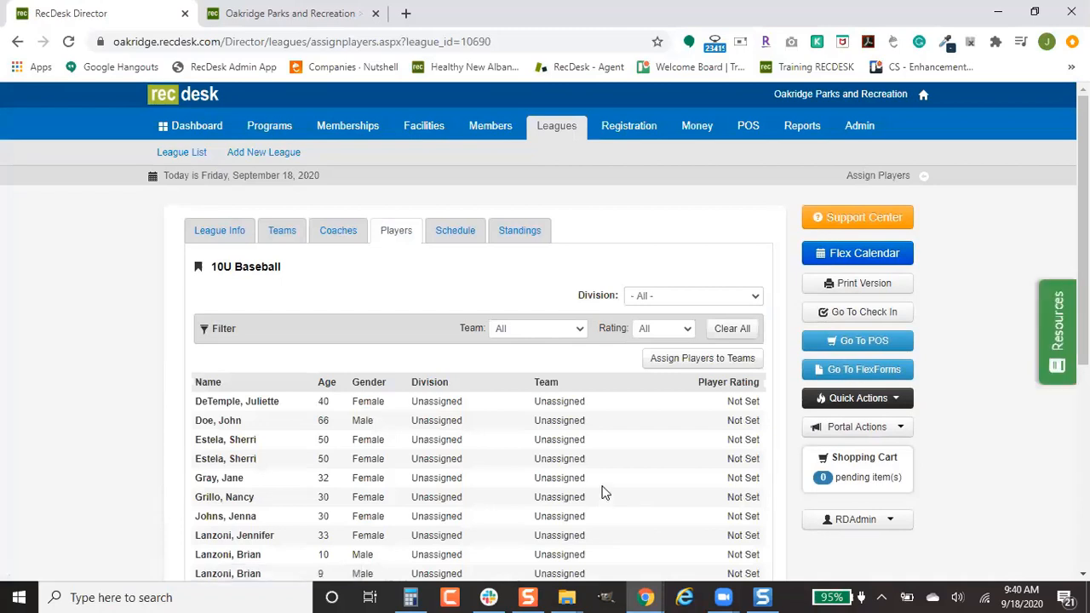
scroll(602, 479, down, 1)
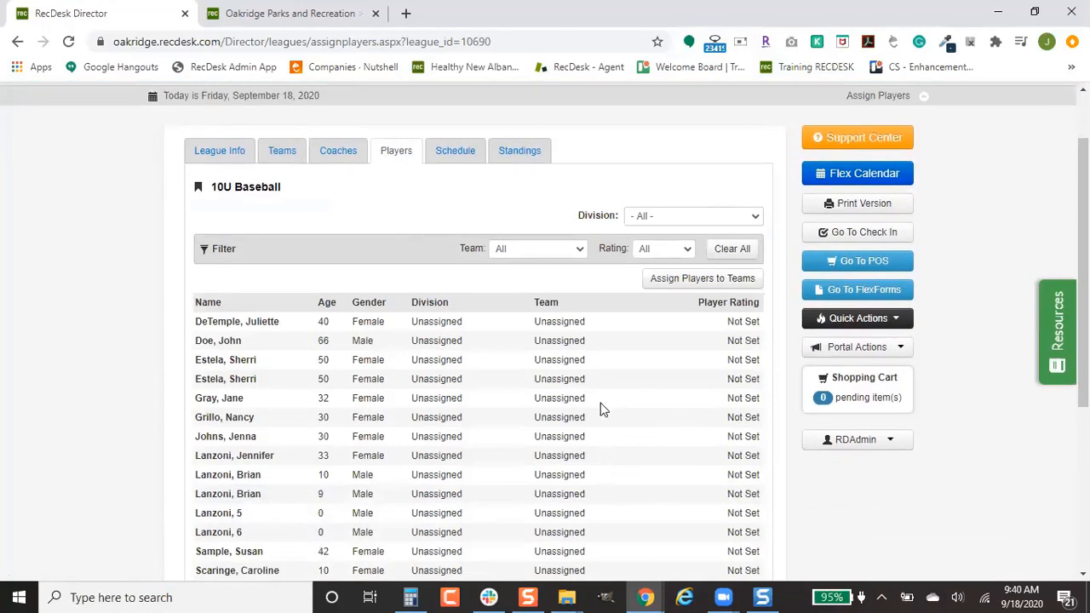
click(685, 284)
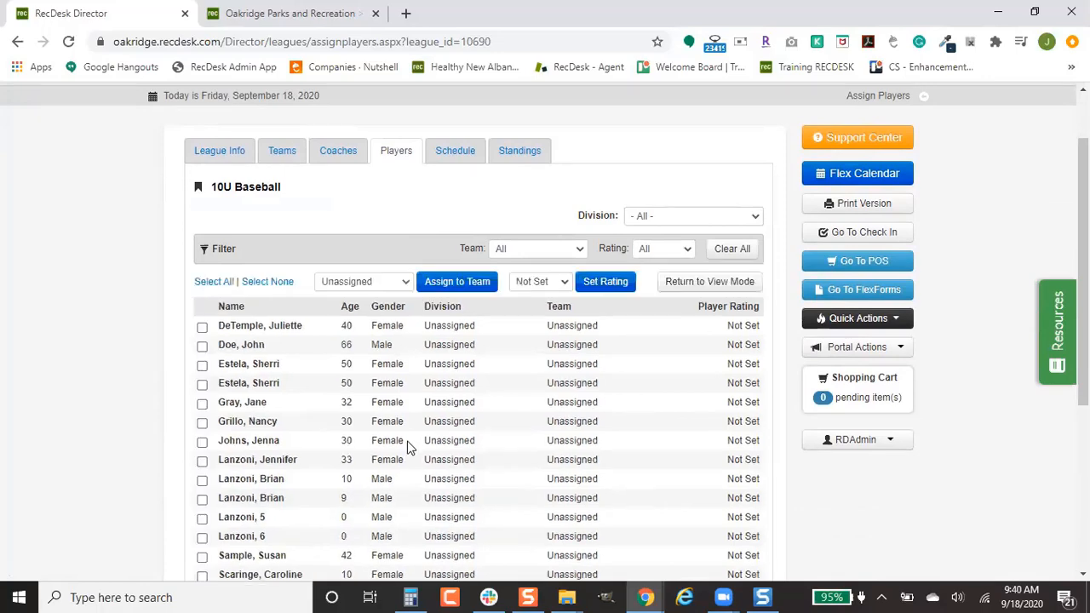
scroll(403, 415, down, 1)
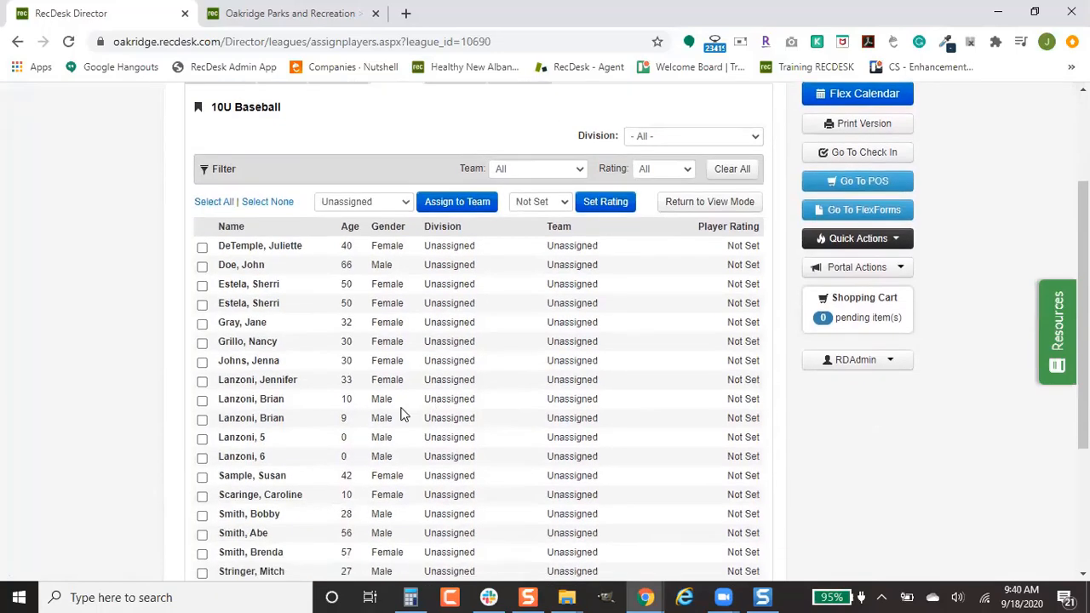
click(202, 246)
click(202, 324)
click(202, 399)
click(202, 457)
click(202, 515)
click(202, 553)
Step: Assign the six checked players to Team 1, leaving their rating at Not Set
click(374, 203)
click(358, 250)
click(454, 205)
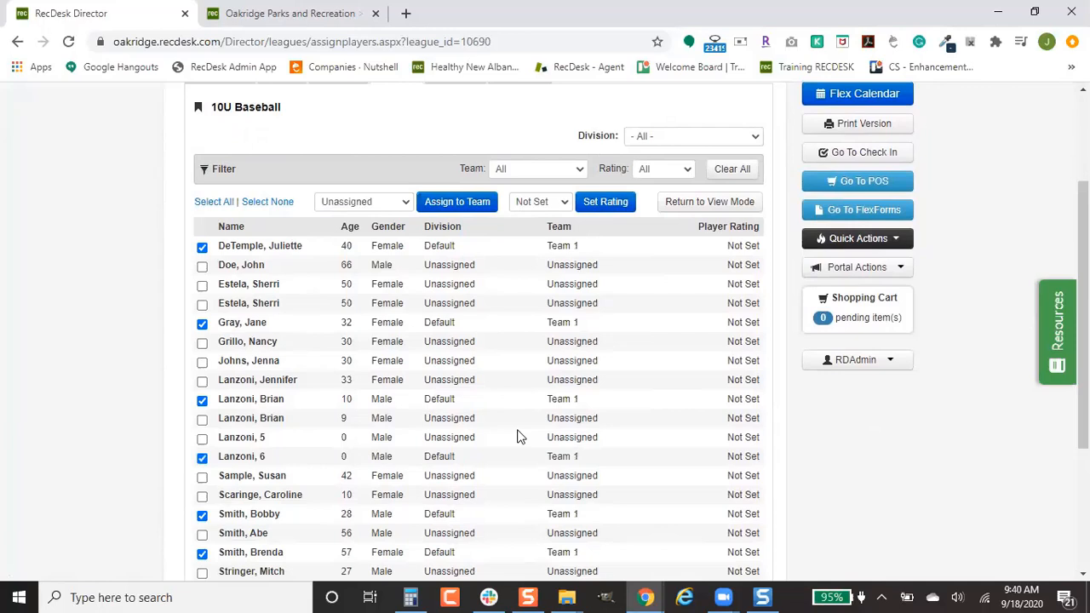
click(555, 204)
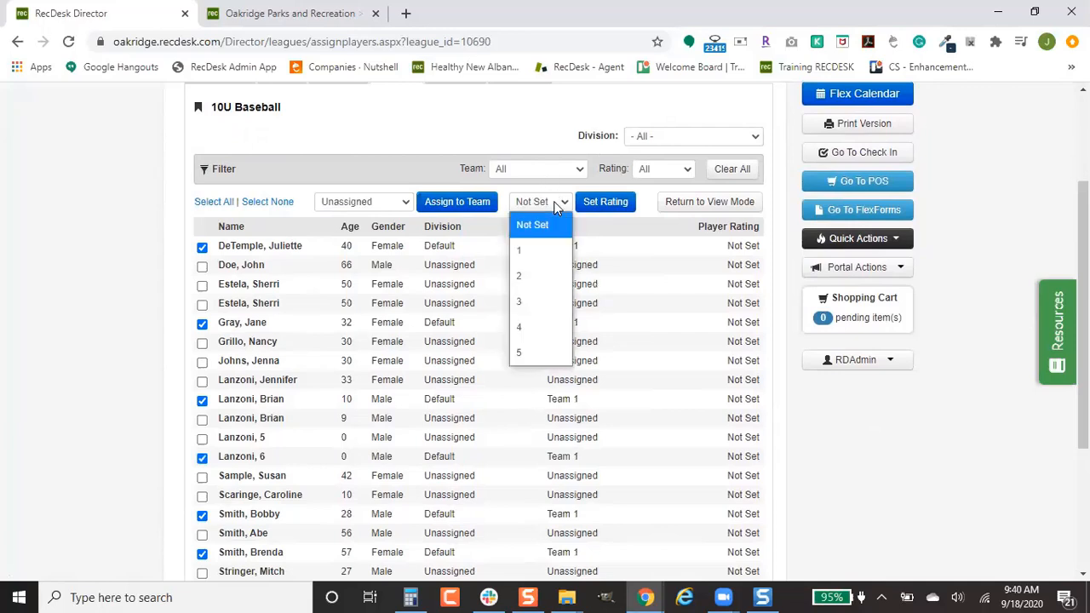
click(642, 282)
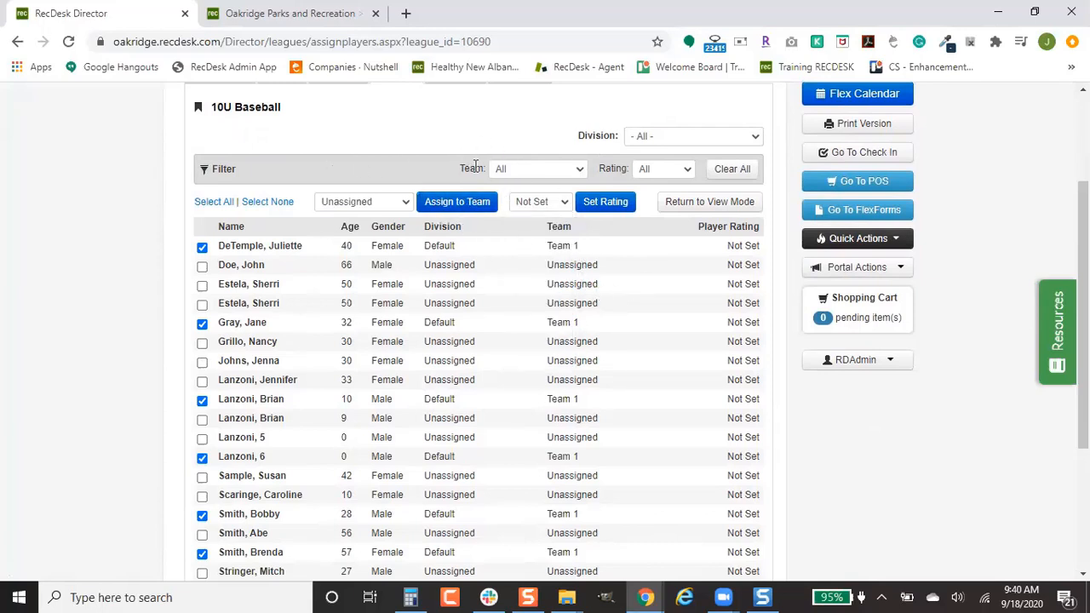
Step: Filter the list to Unassigned players and assign six of them to Team 2
click(515, 171)
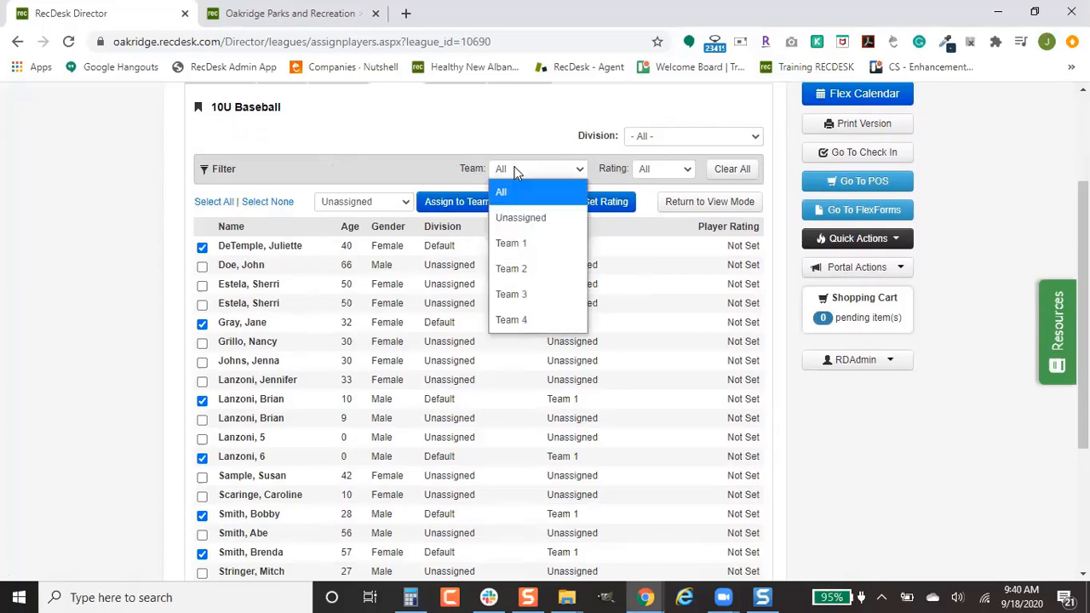
click(532, 219)
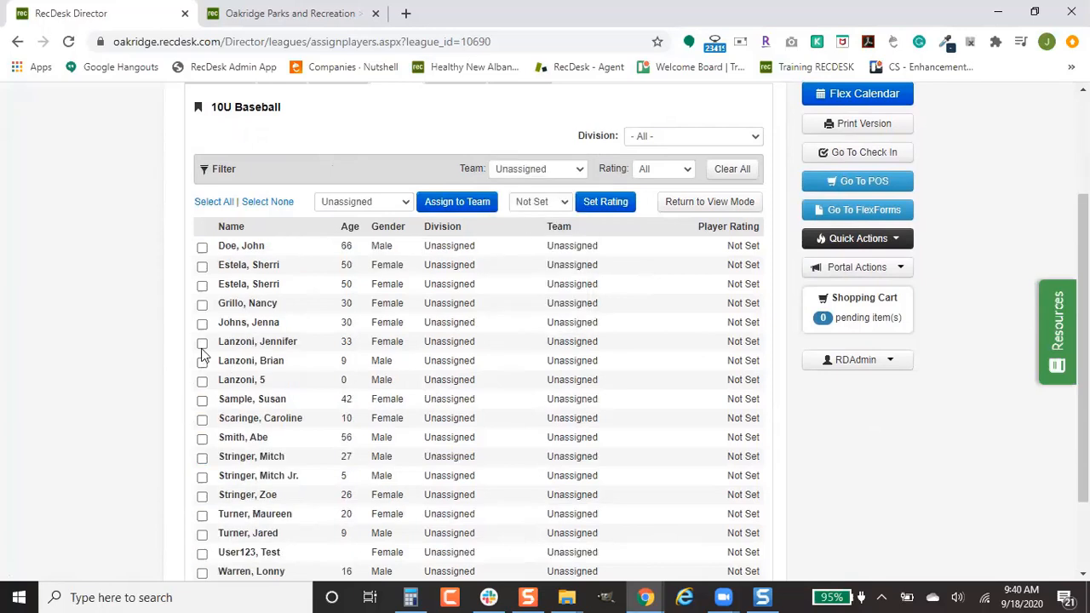
click(202, 246)
click(202, 304)
click(202, 361)
click(202, 438)
click(202, 494)
click(202, 533)
click(352, 205)
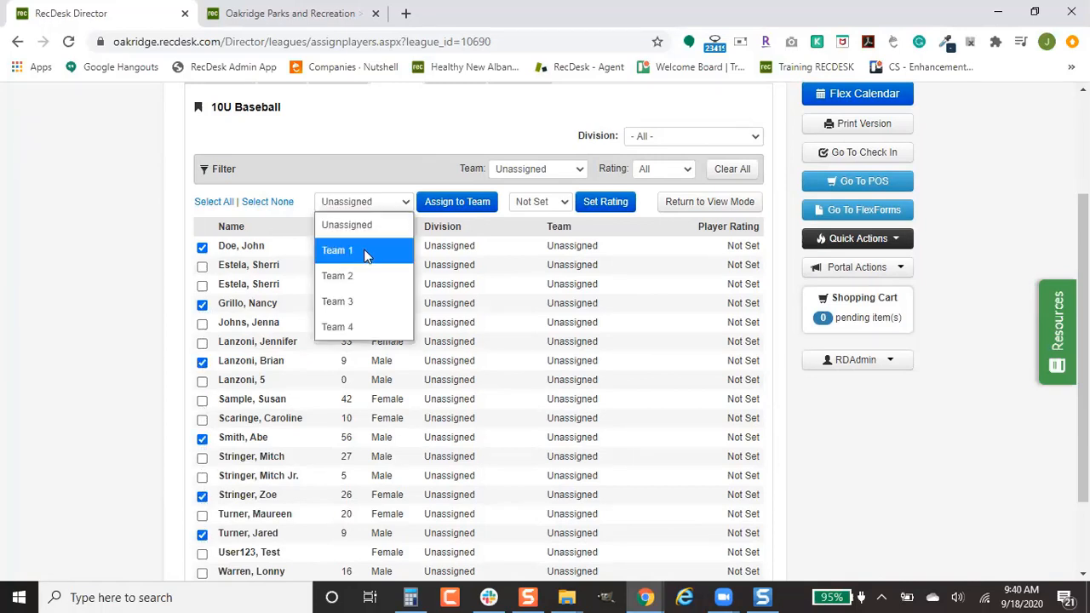
click(366, 275)
click(460, 208)
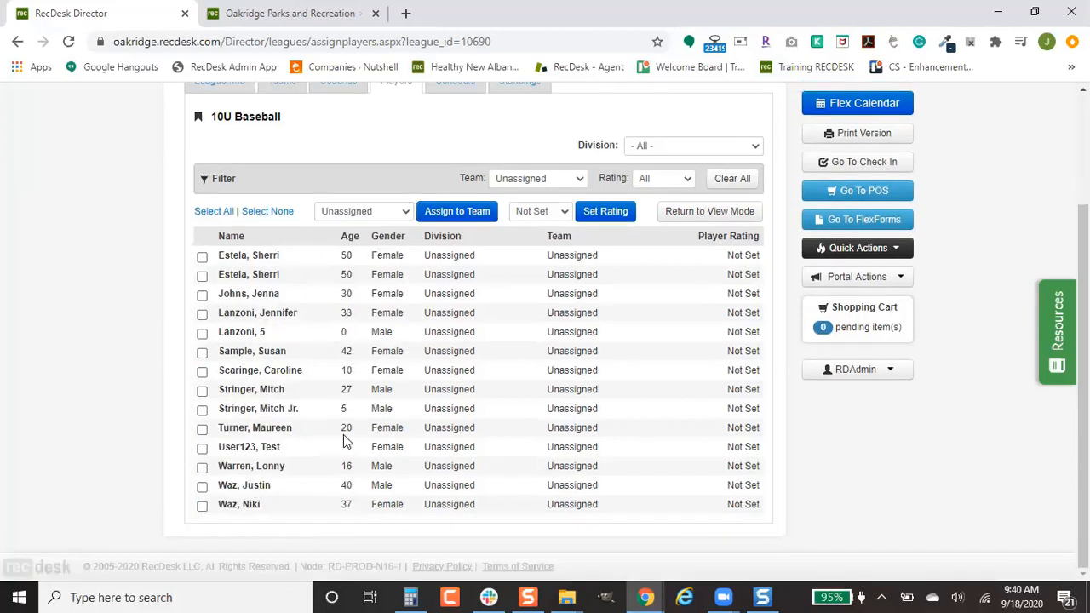
Step: Assign six more unassigned players to Team 3
click(202, 256)
click(202, 333)
click(202, 409)
click(201, 391)
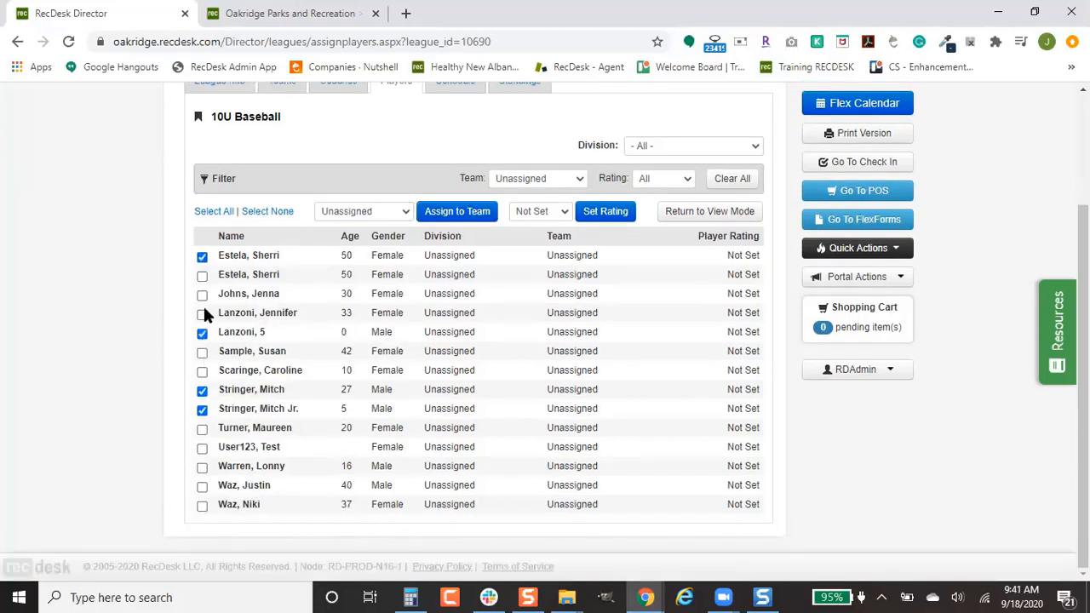
click(202, 295)
click(202, 448)
click(364, 212)
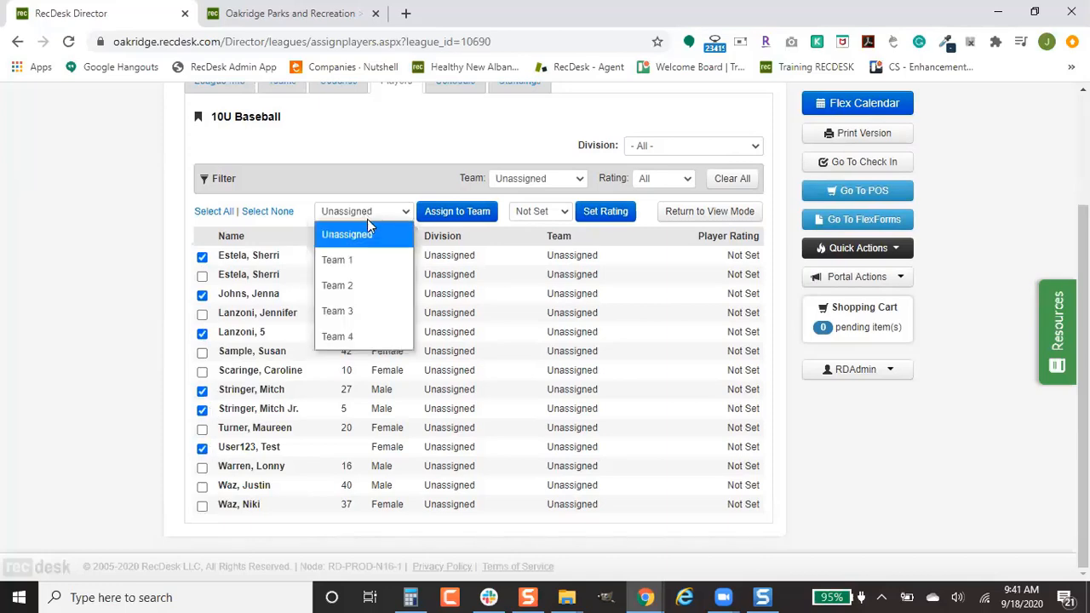
click(376, 312)
click(444, 212)
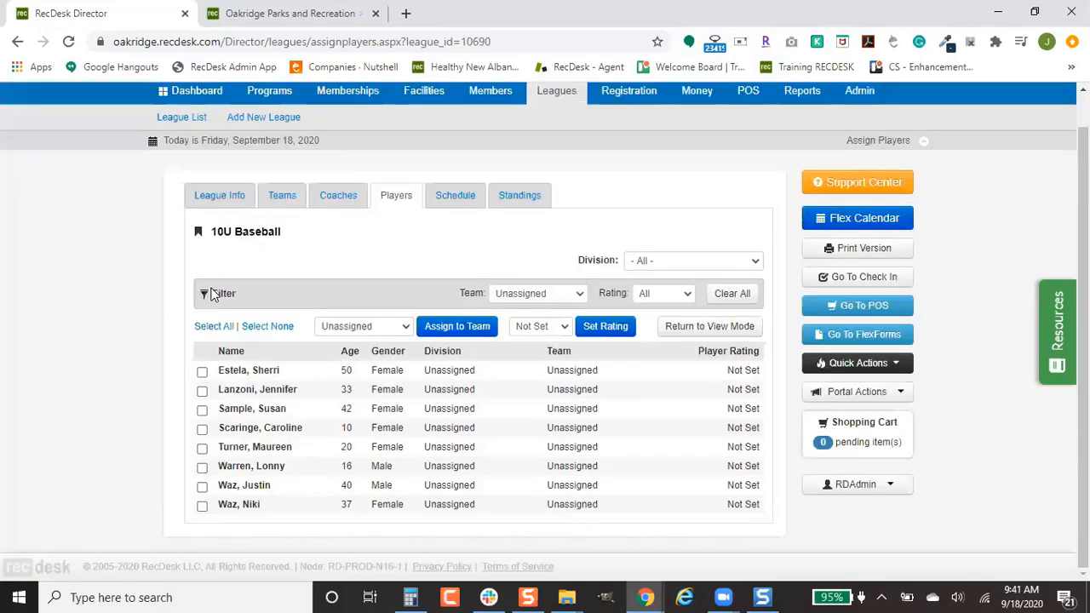
Step: Assign all remaining players to Team 4 and reset the team filter to All
click(215, 327)
click(364, 326)
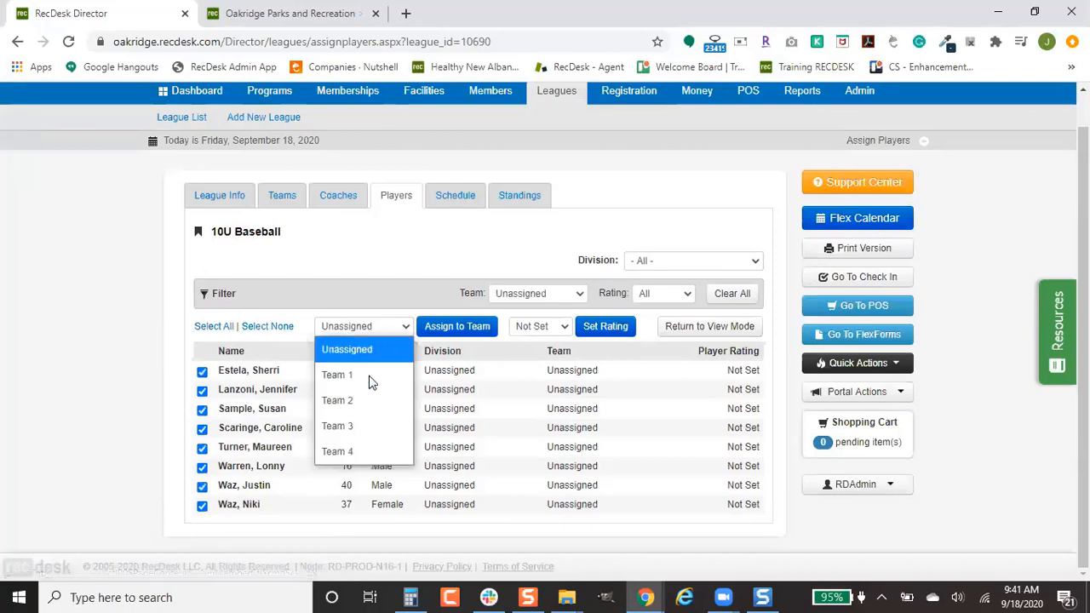
click(363, 451)
click(464, 329)
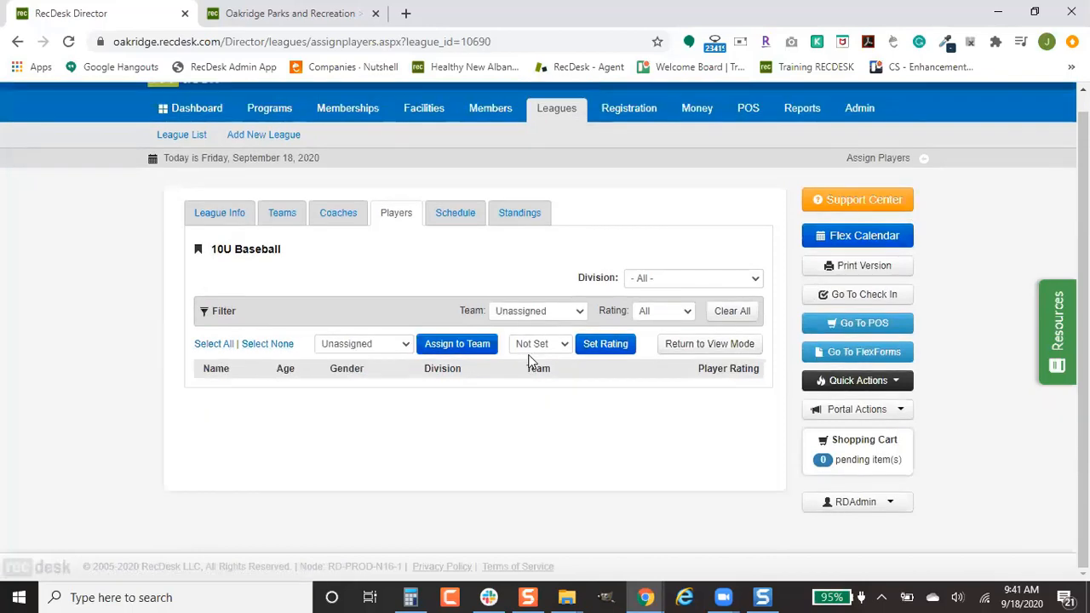
click(554, 312)
click(550, 335)
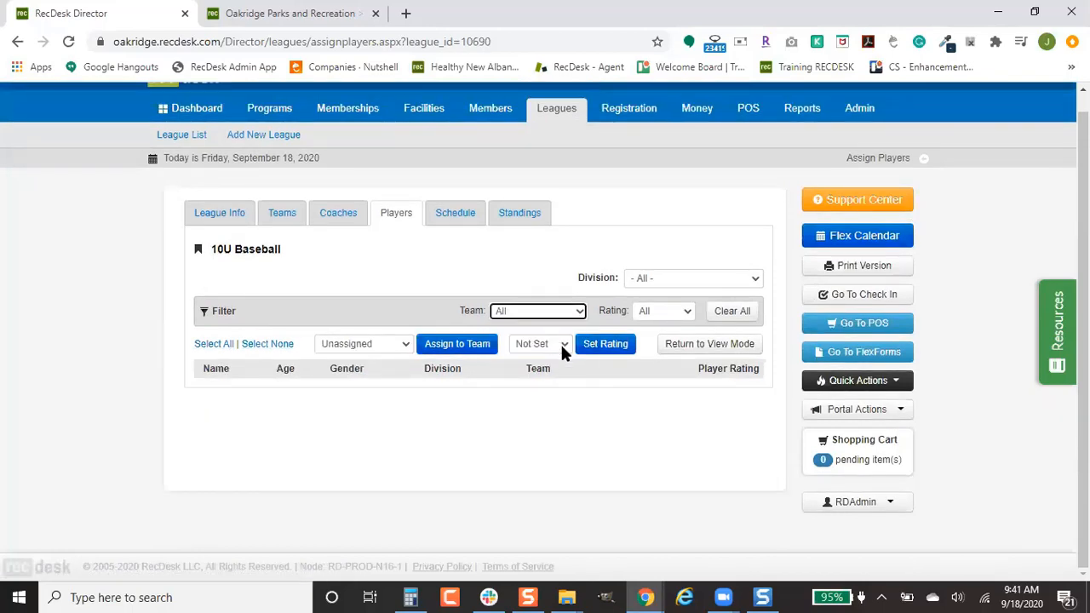
scroll(611, 399, down, 1)
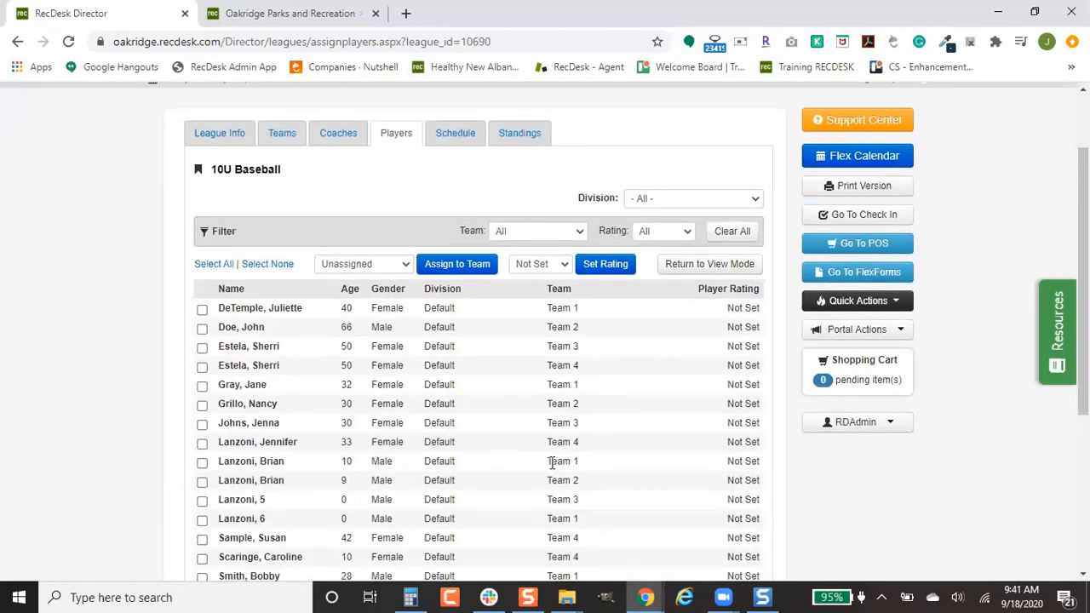
scroll(542, 491, up, 1)
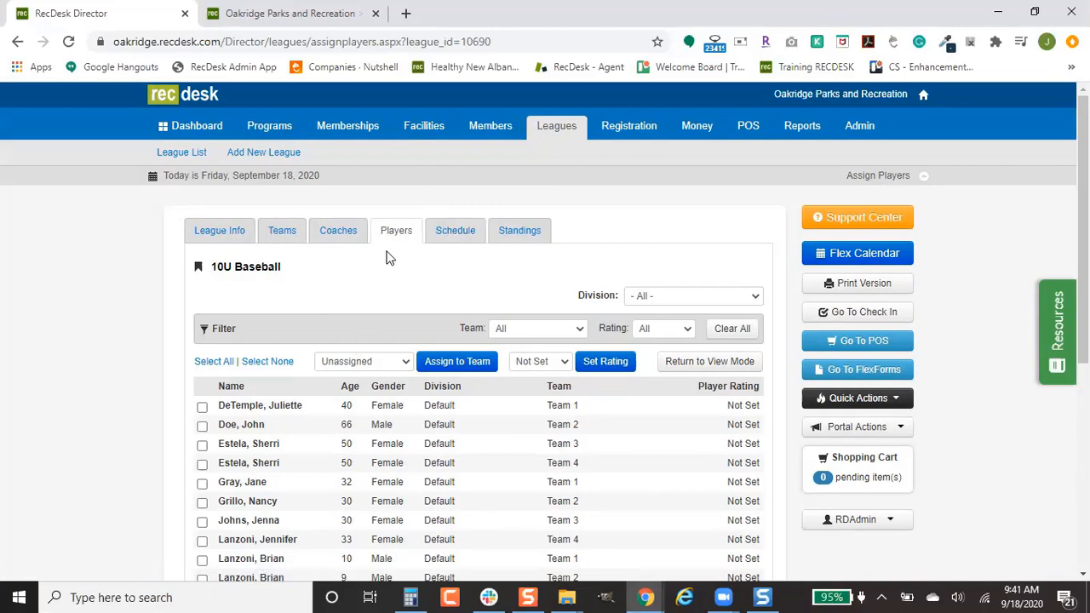
Step: Open Edit Schedule and check PowerUp Training Field 3 and Field 4 under Select Locations
click(439, 242)
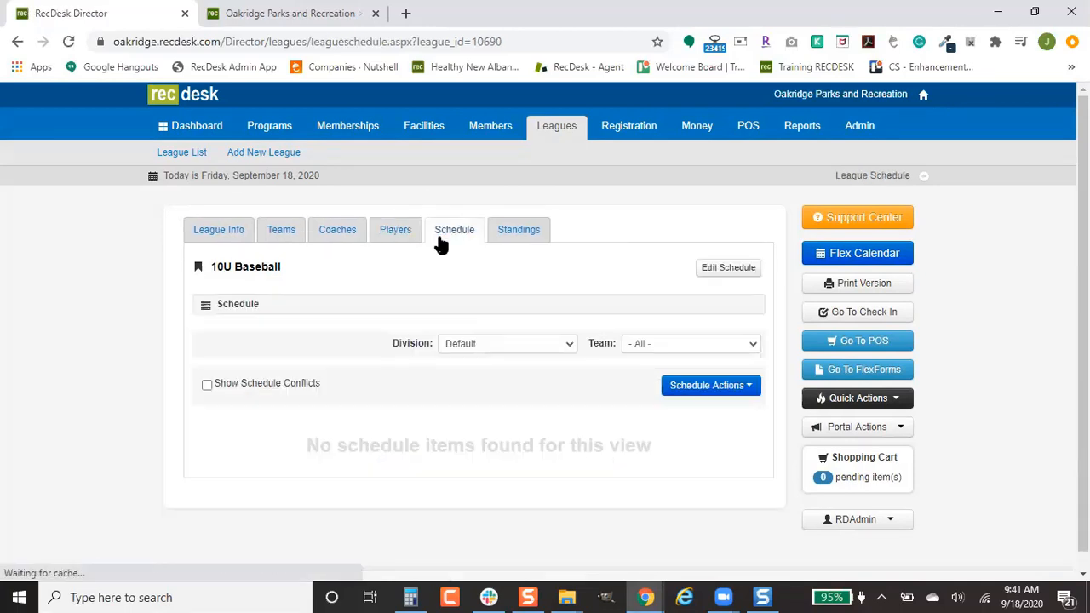
click(732, 269)
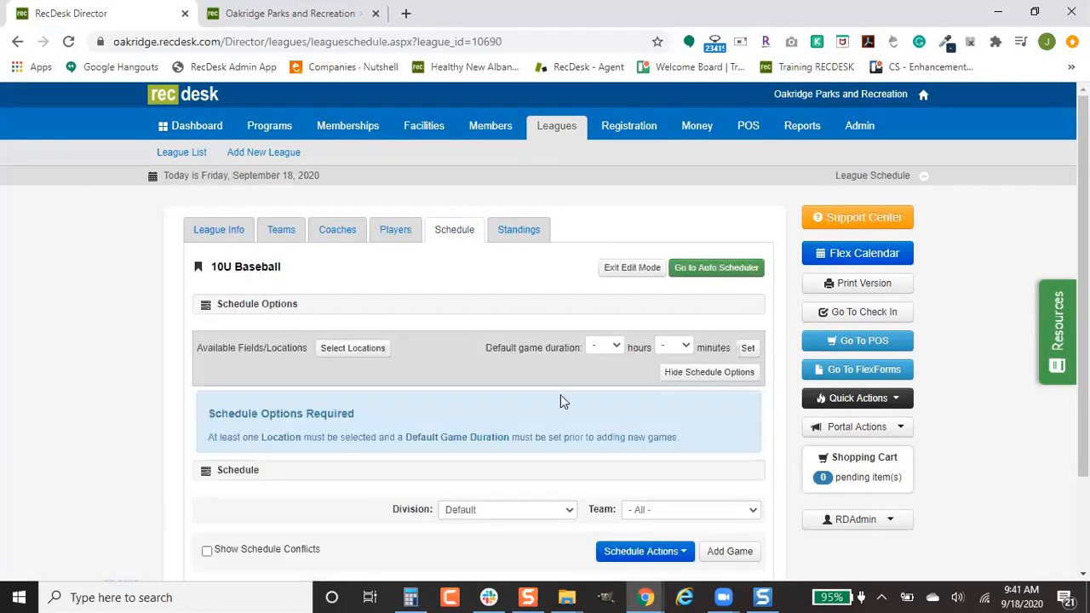
click(364, 350)
scroll(621, 393, down, 1)
scroll(620, 393, down, 12)
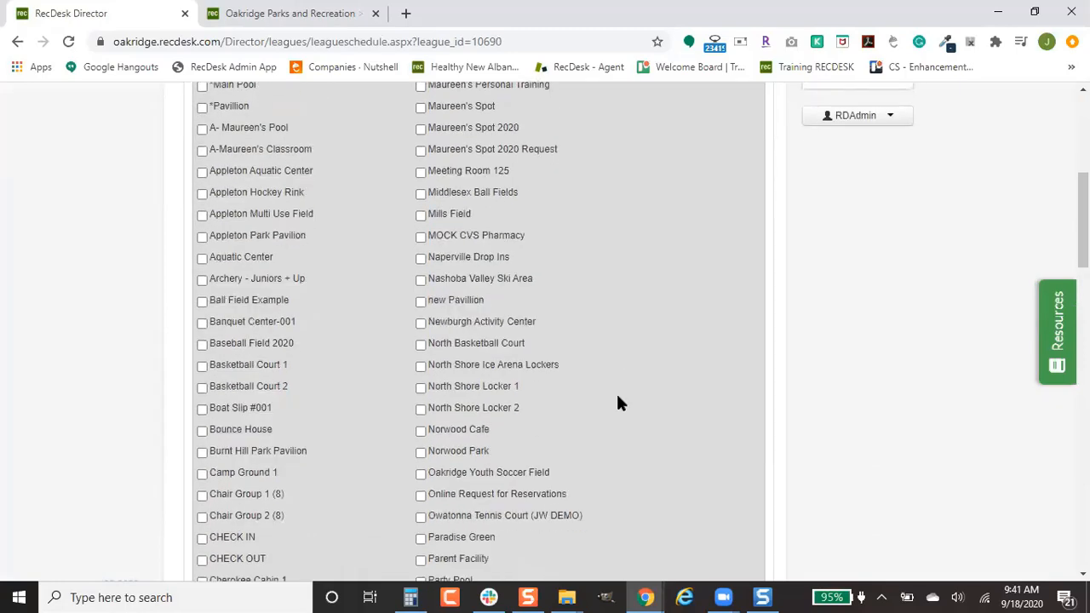
click(517, 294)
click(513, 313)
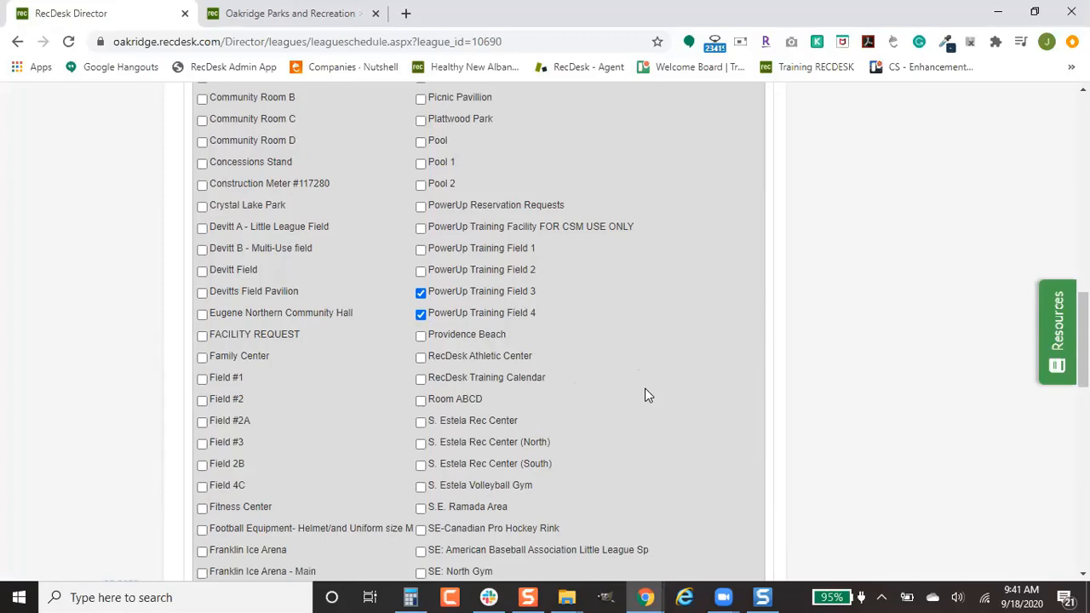
scroll(681, 412, down, 4)
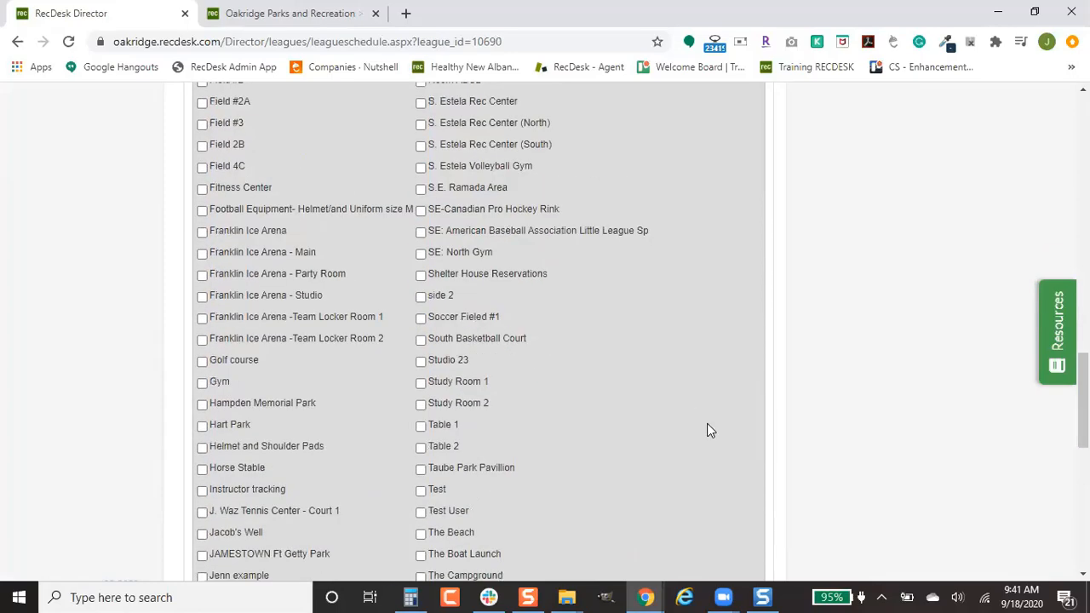
scroll(705, 425, down, 5)
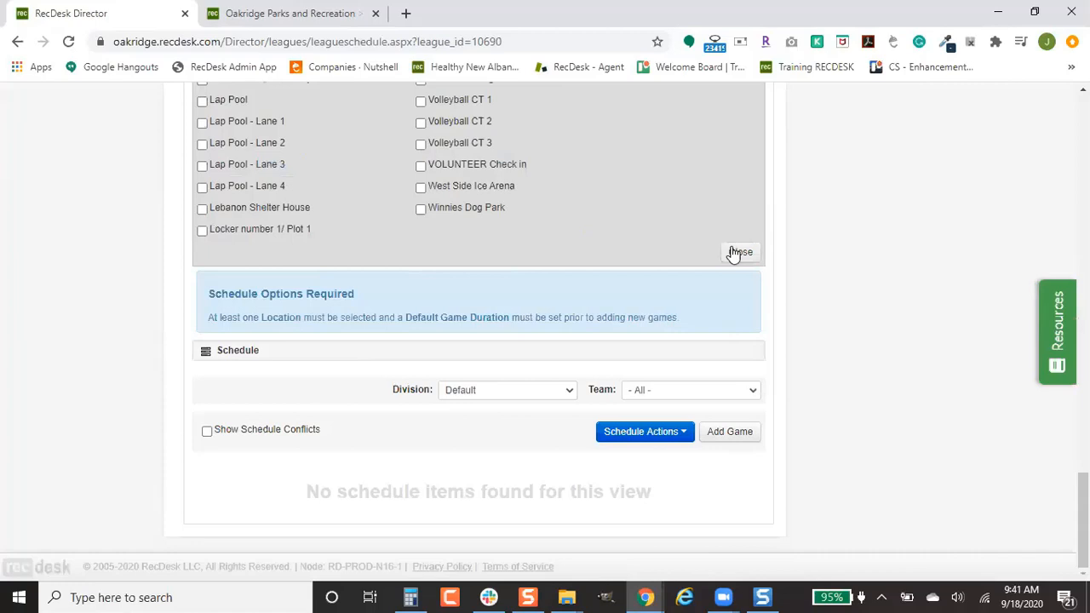
click(735, 250)
scroll(571, 414, up, 3)
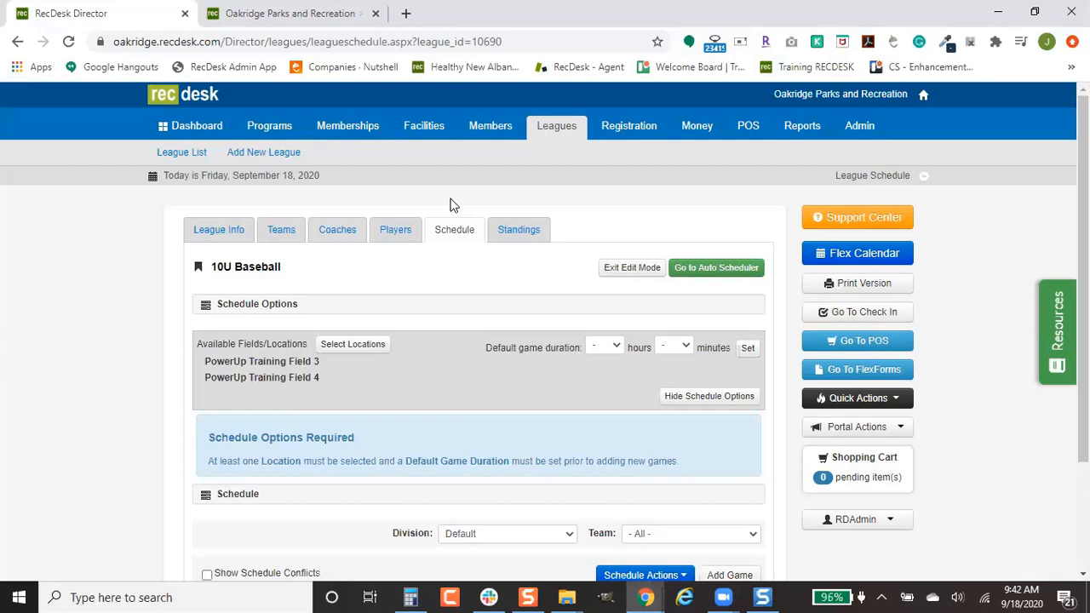
Step: Set the default game duration to 1 hour 00 minutes
click(601, 347)
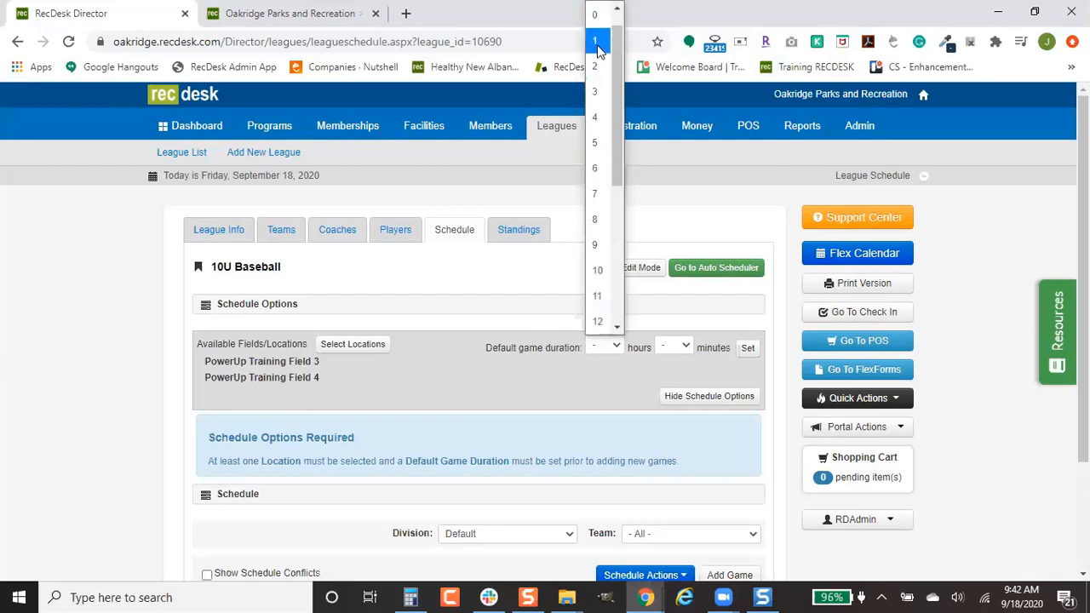
click(596, 41)
click(683, 347)
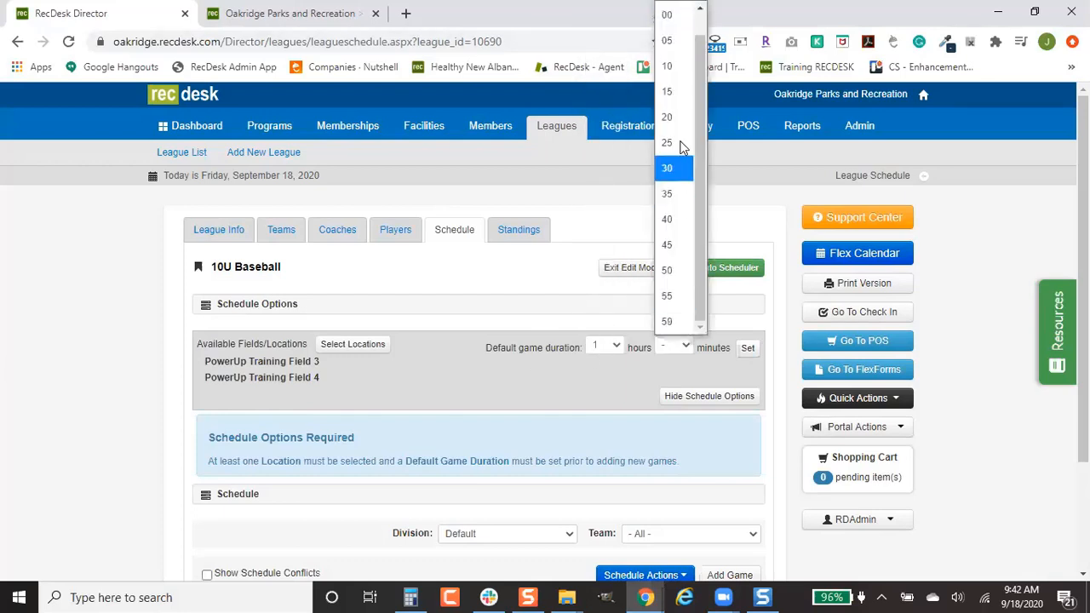
click(686, 12)
click(748, 350)
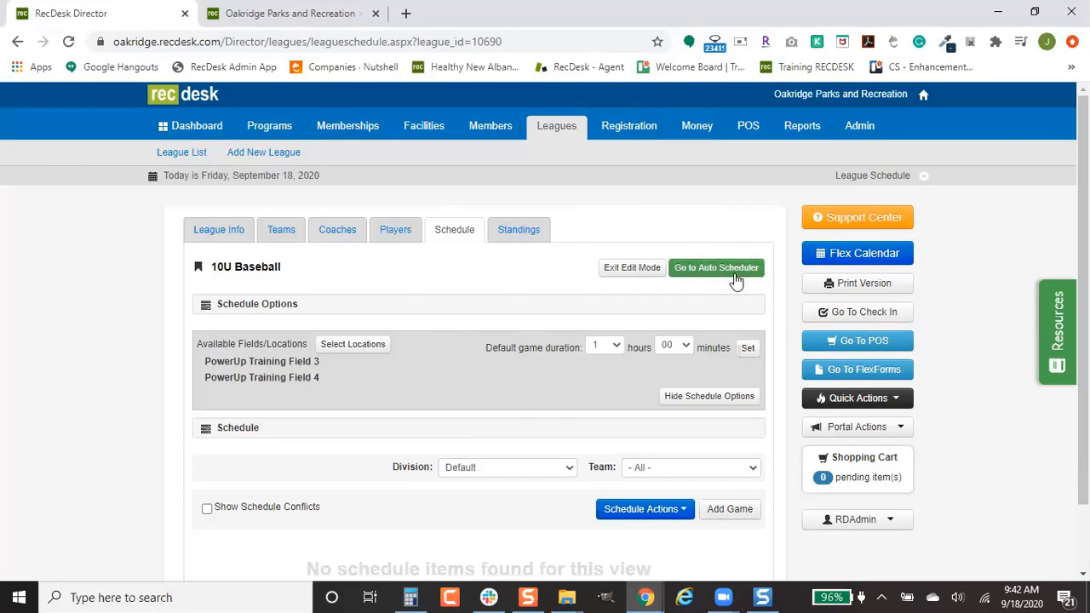
Step: Add a new game with Team 1 away and Team 2 home
scroll(761, 383, down, 1)
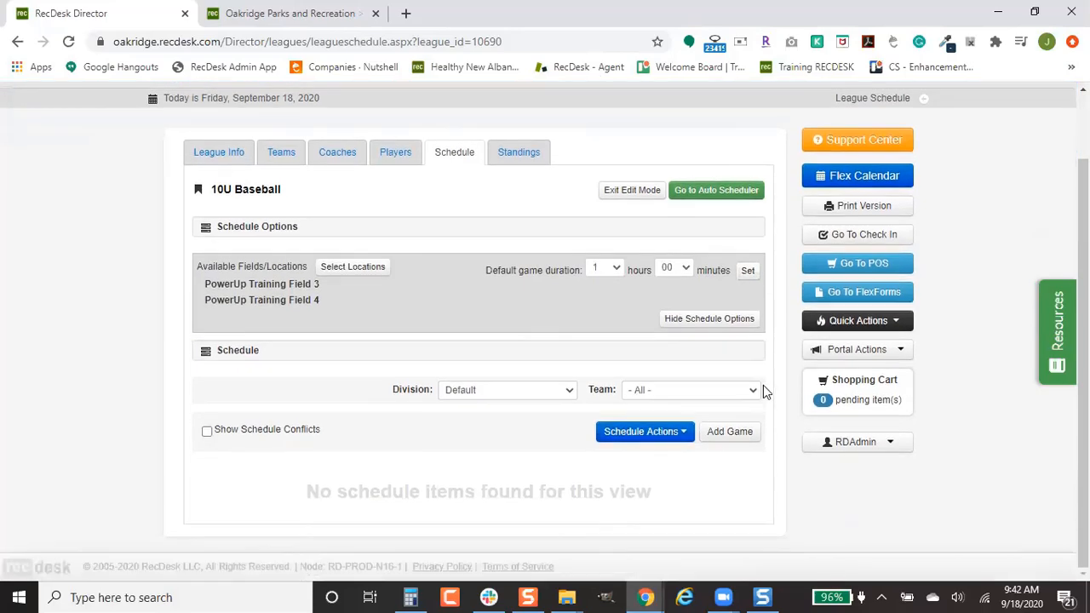
click(732, 438)
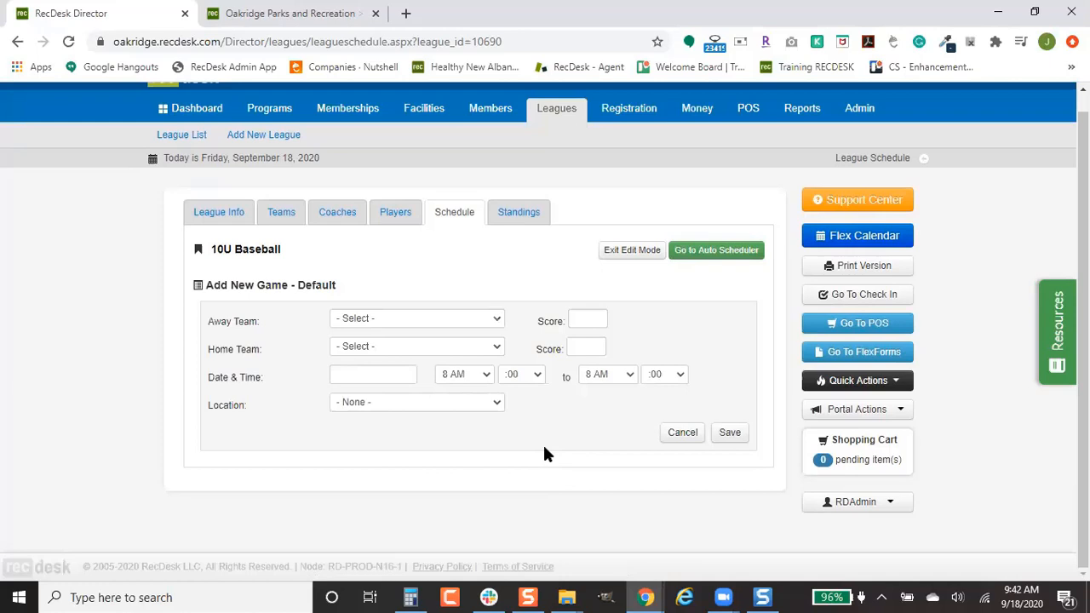
click(477, 318)
click(445, 367)
click(454, 349)
click(434, 417)
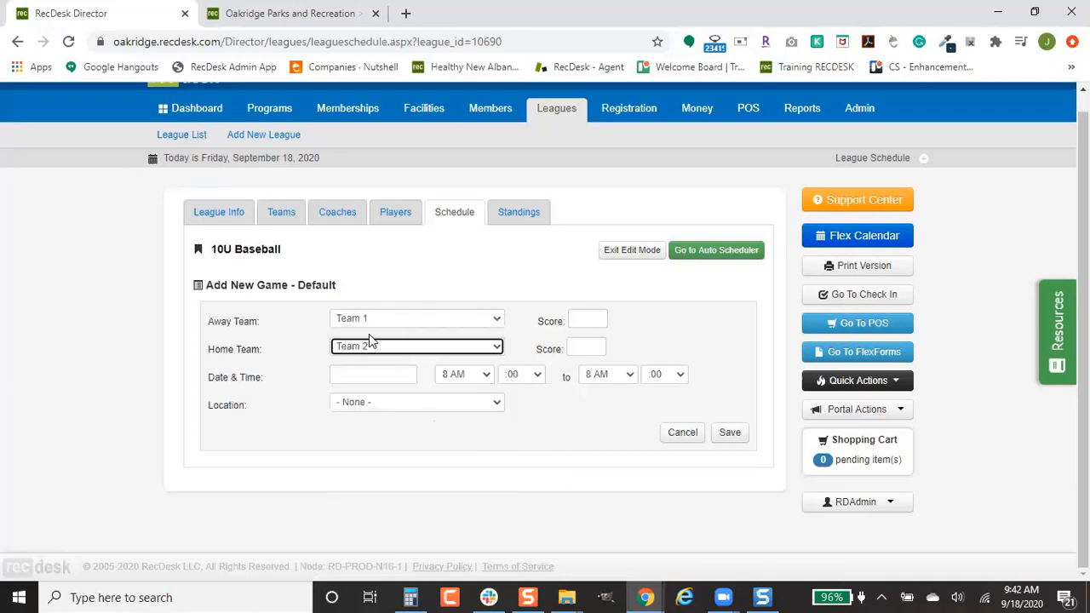
Step: Schedule the game for 09/19/2020 at 2 PM on PowerUp Training Field 3 and save
click(368, 375)
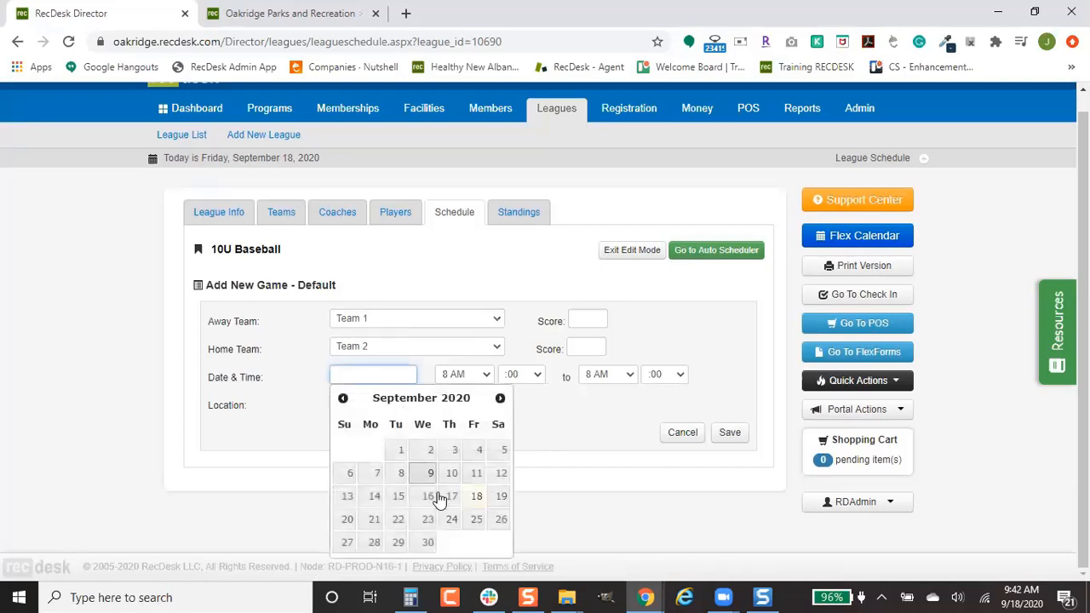
click(500, 496)
click(477, 375)
scroll(471, 325, down, 1)
click(473, 325)
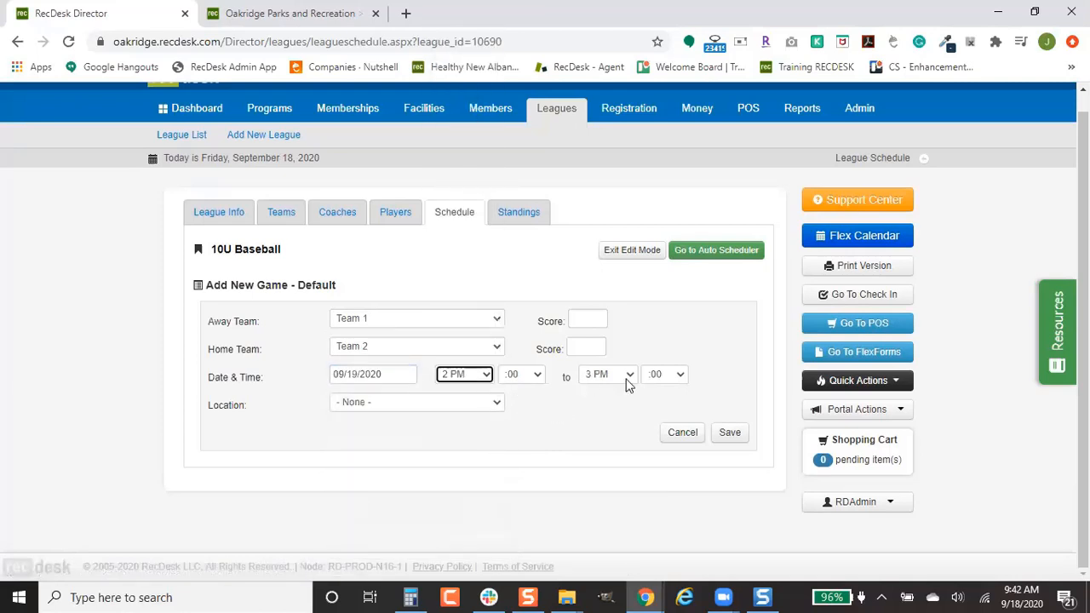
click(464, 406)
click(463, 449)
click(722, 437)
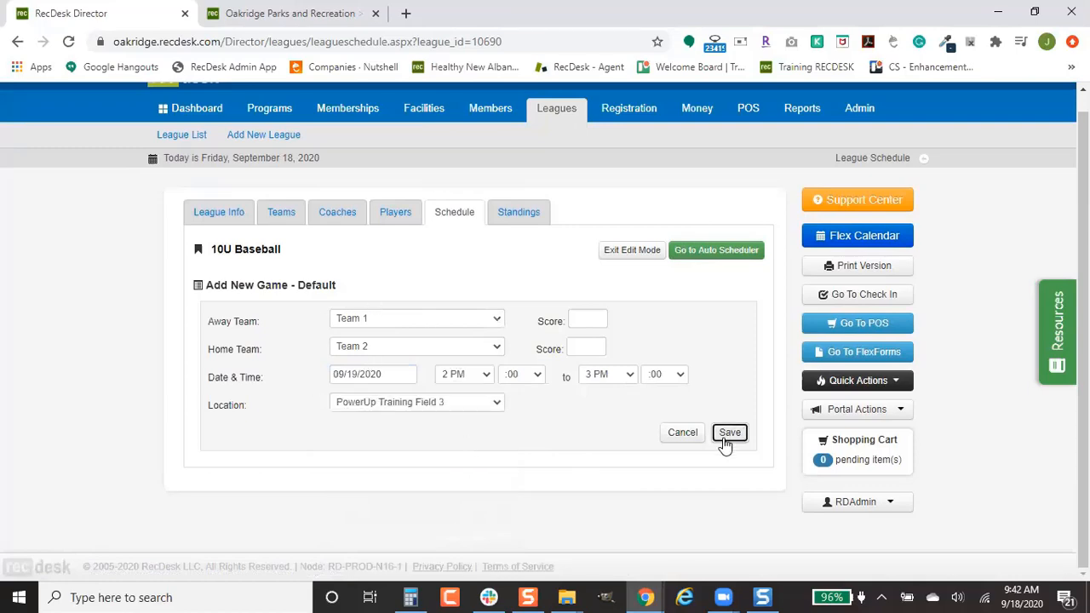
scroll(723, 437, down, 2)
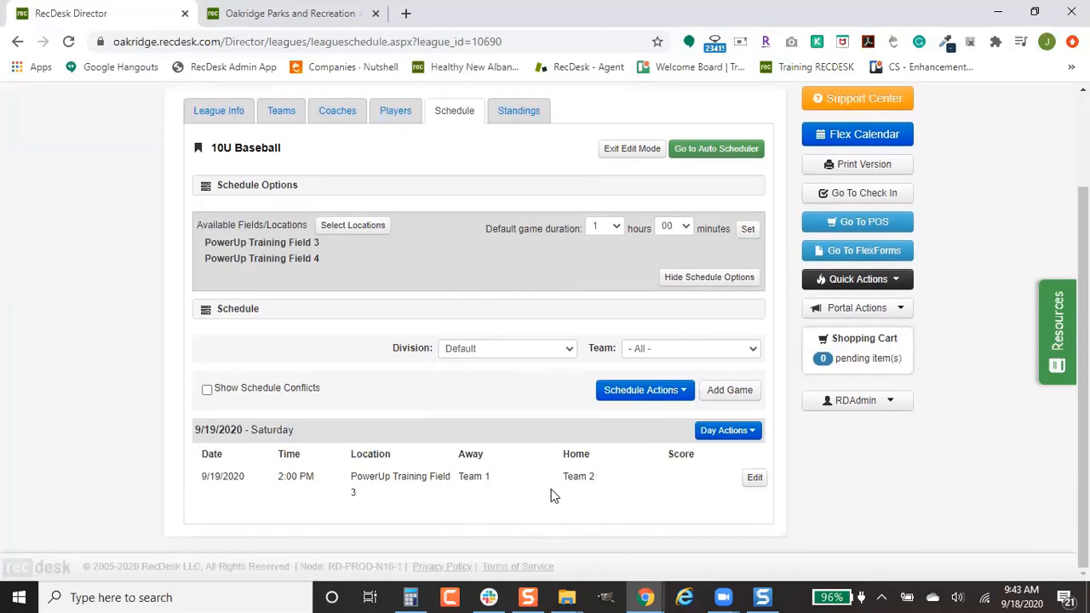
Step: In the Auto Scheduler, choose 'Each team plays same number of games' as the game count option
click(699, 152)
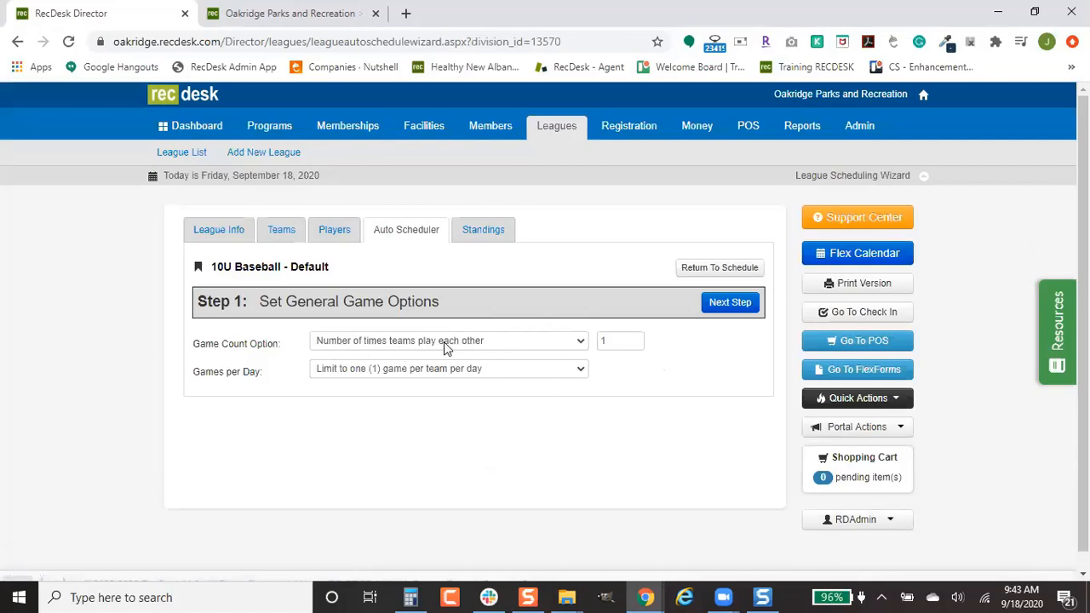
click(524, 343)
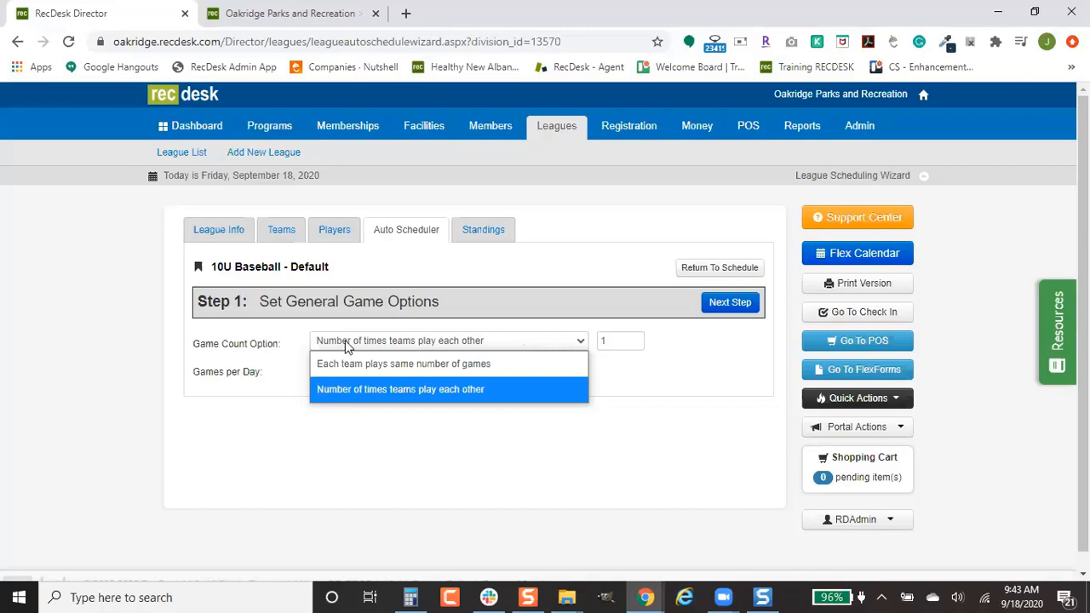
click(492, 342)
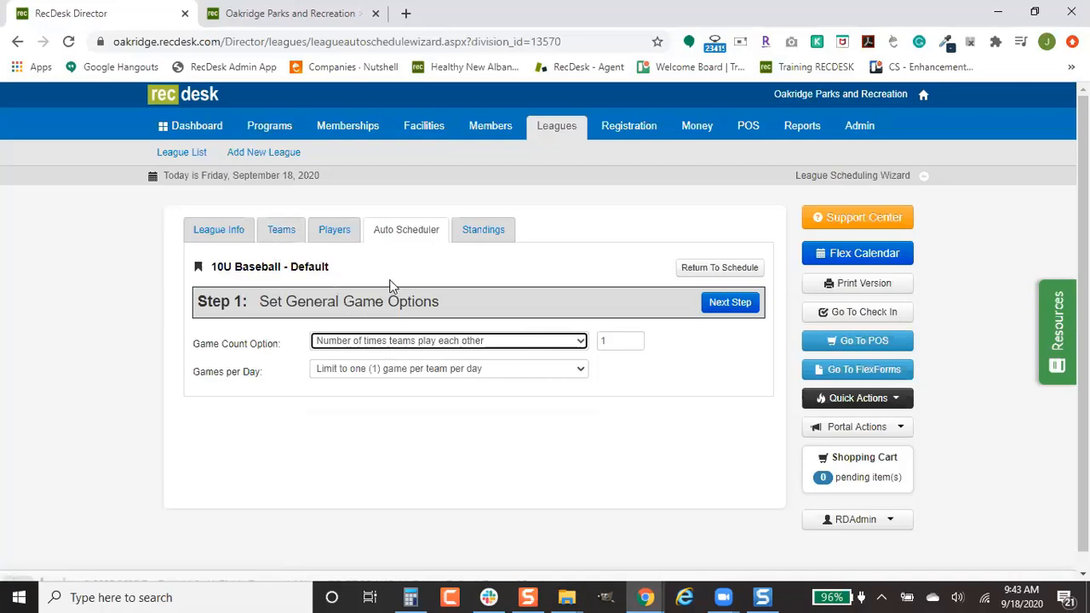
click(538, 286)
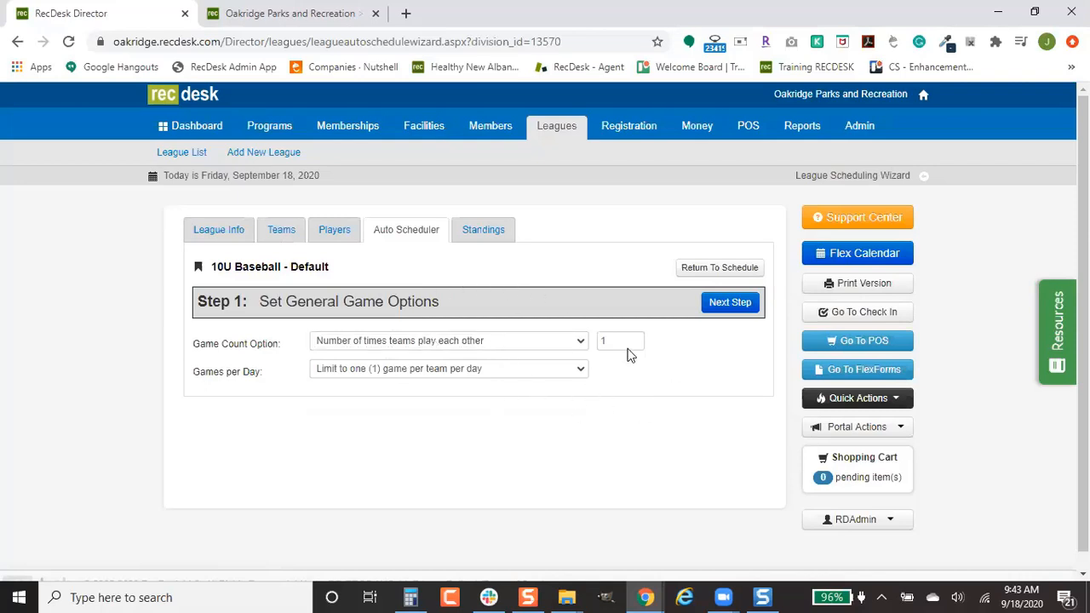
click(570, 344)
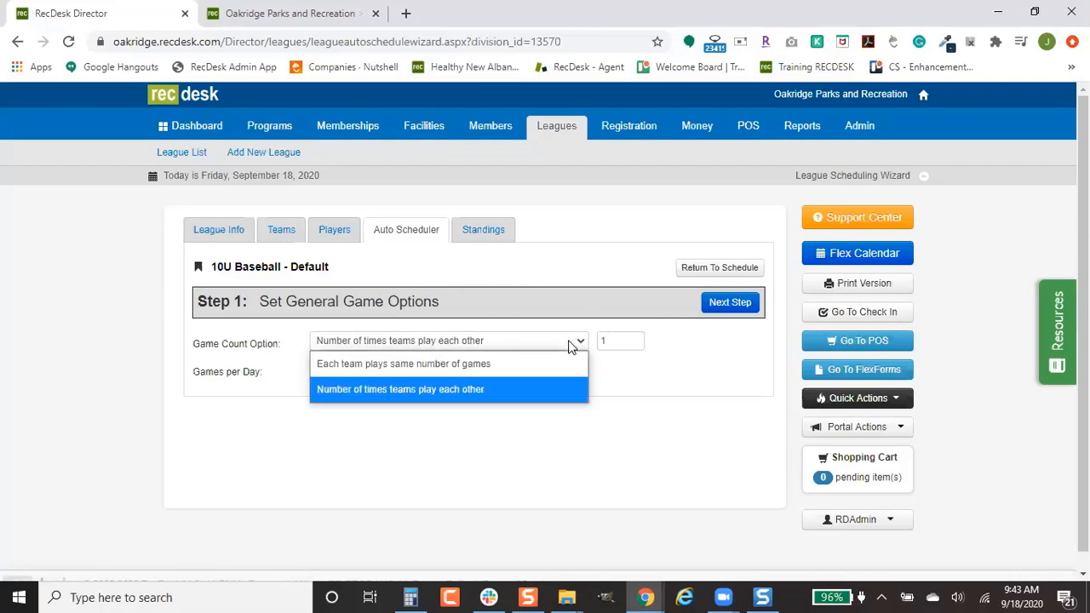
click(504, 365)
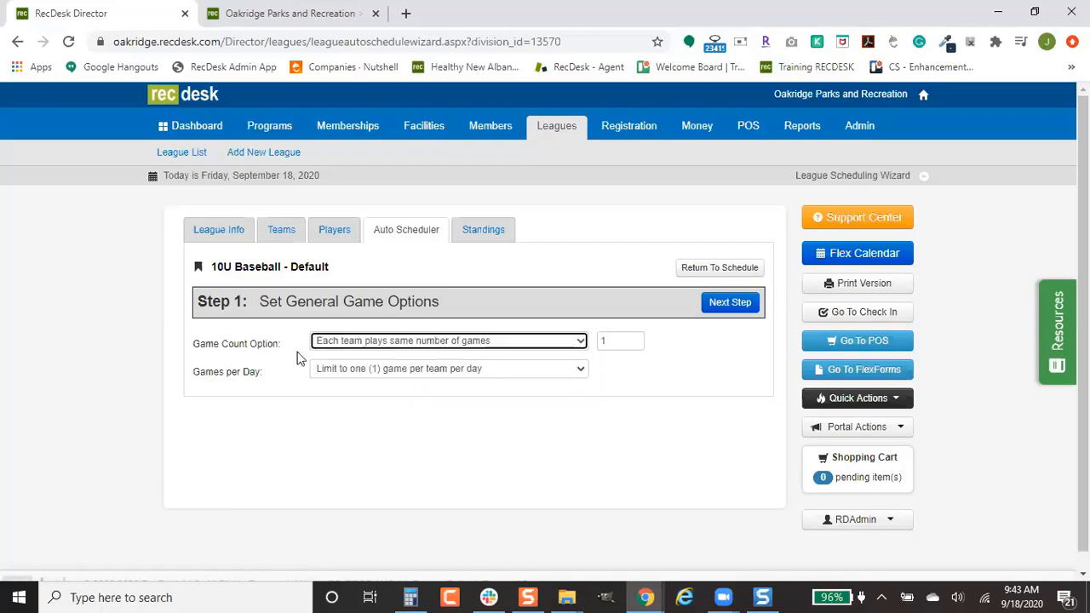
Step: Set 6 games per team, one game per day, and continue to time slots
double_click(621, 341)
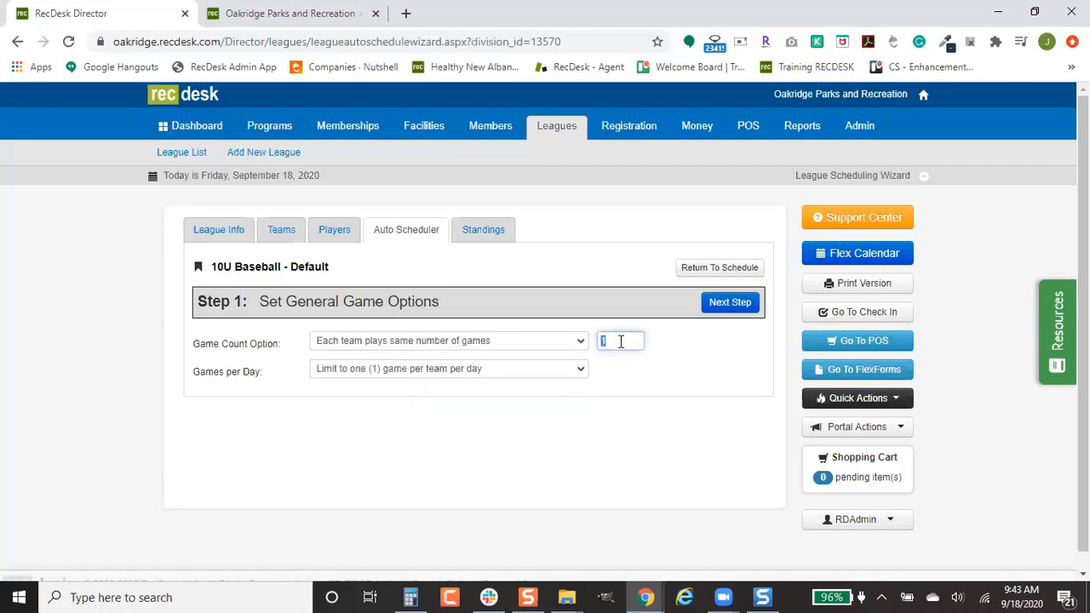
text(7)
key(BackSpace)
text(6)
click(549, 375)
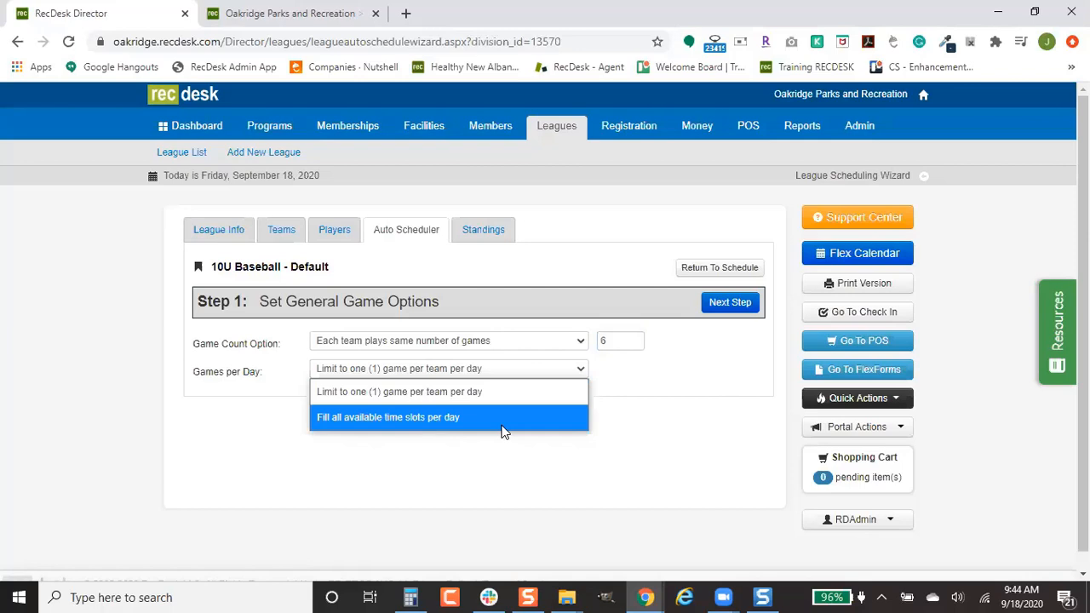
click(703, 331)
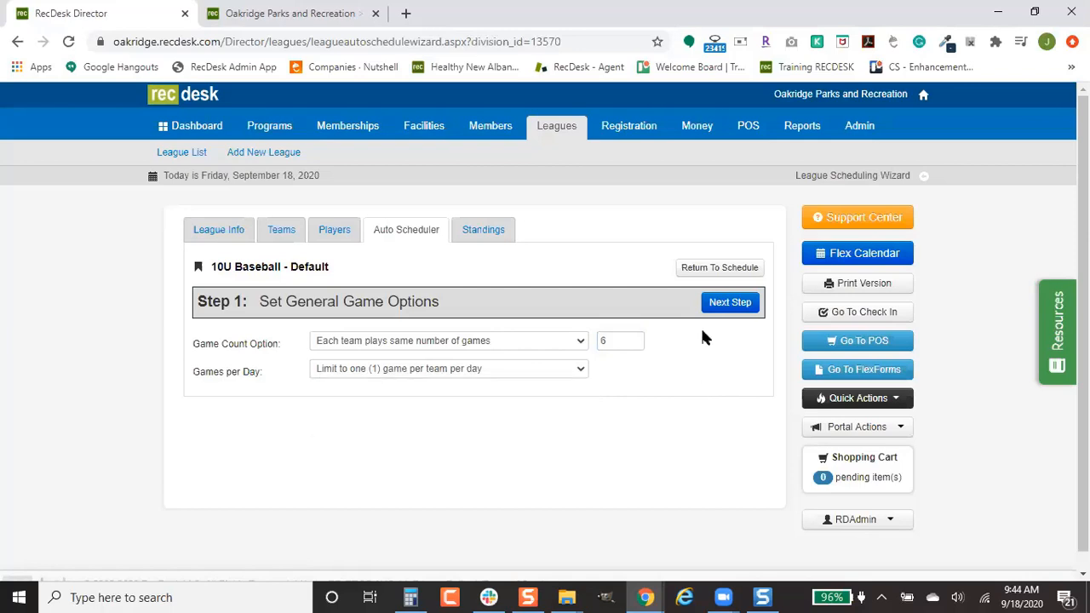
click(729, 303)
scroll(474, 520, down, 3)
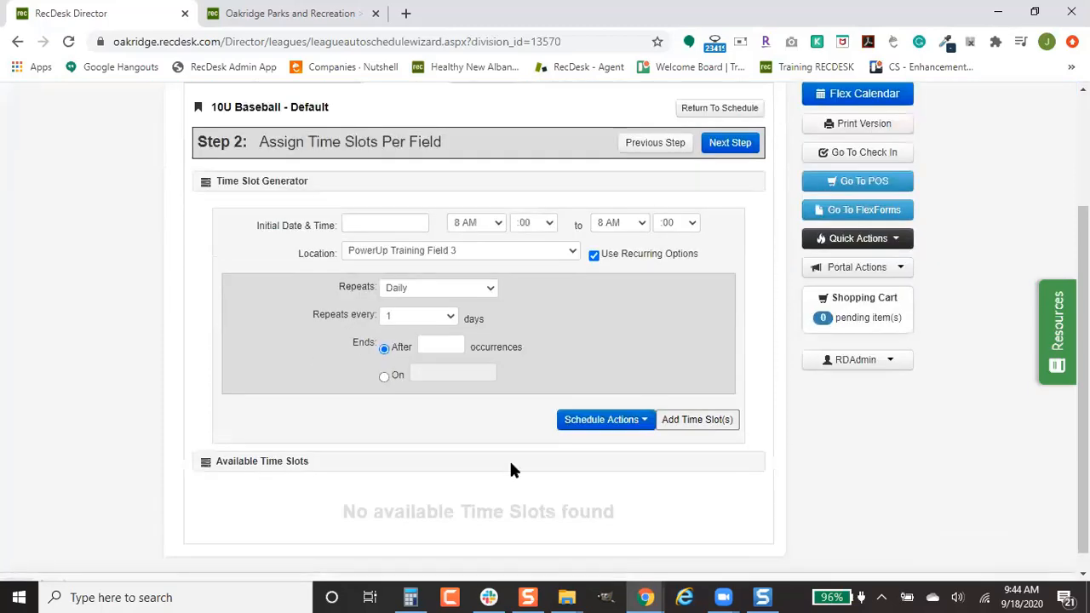
Step: Set the time slots to start 09/19/2020 and end on 10/31/2020
click(402, 223)
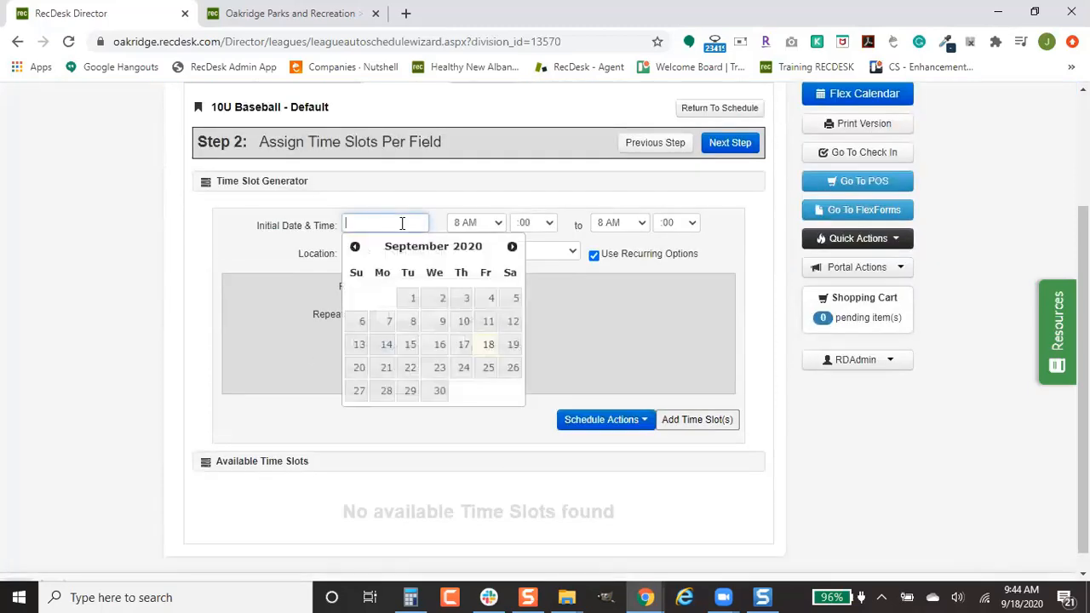
click(512, 345)
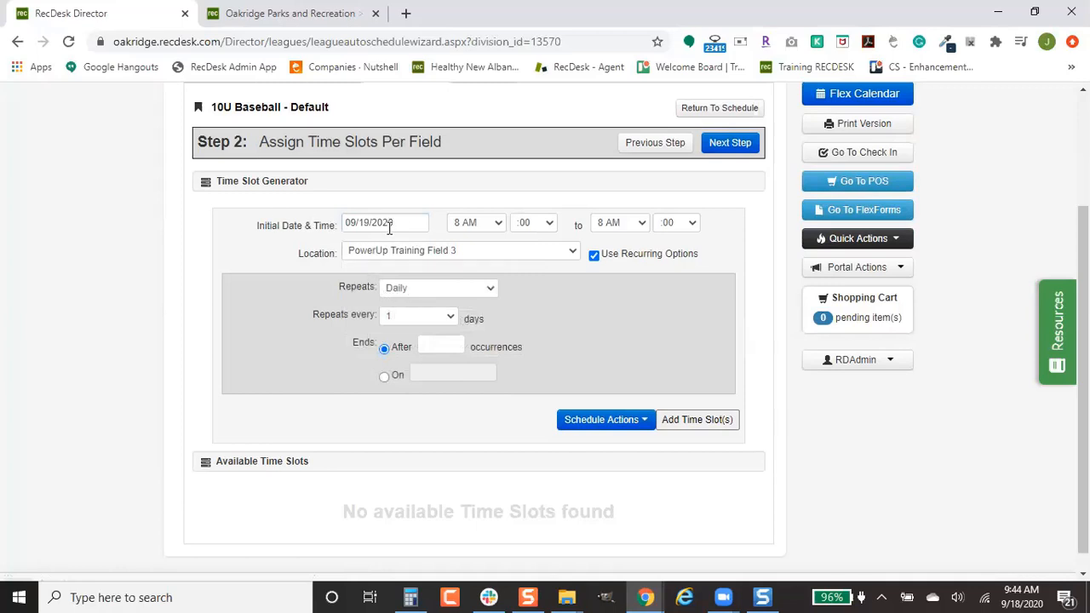
click(383, 375)
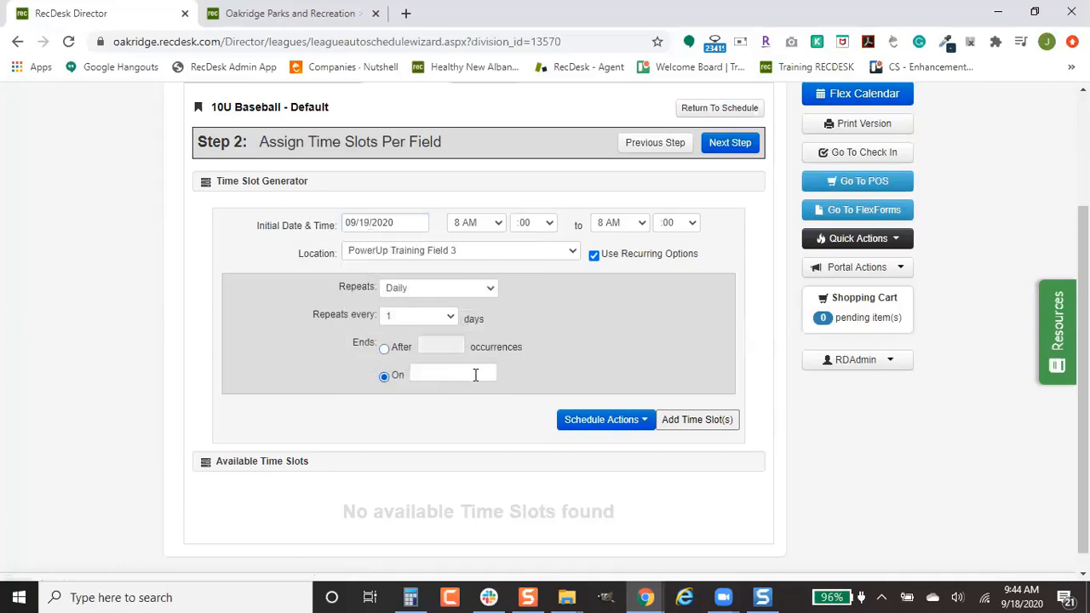
click(474, 373)
click(579, 397)
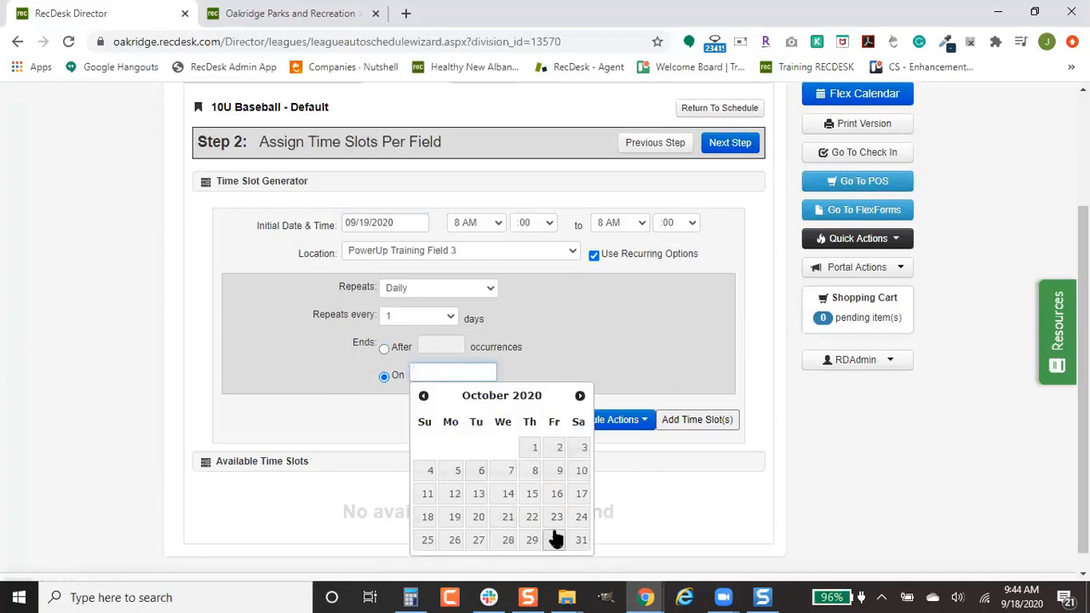
click(580, 539)
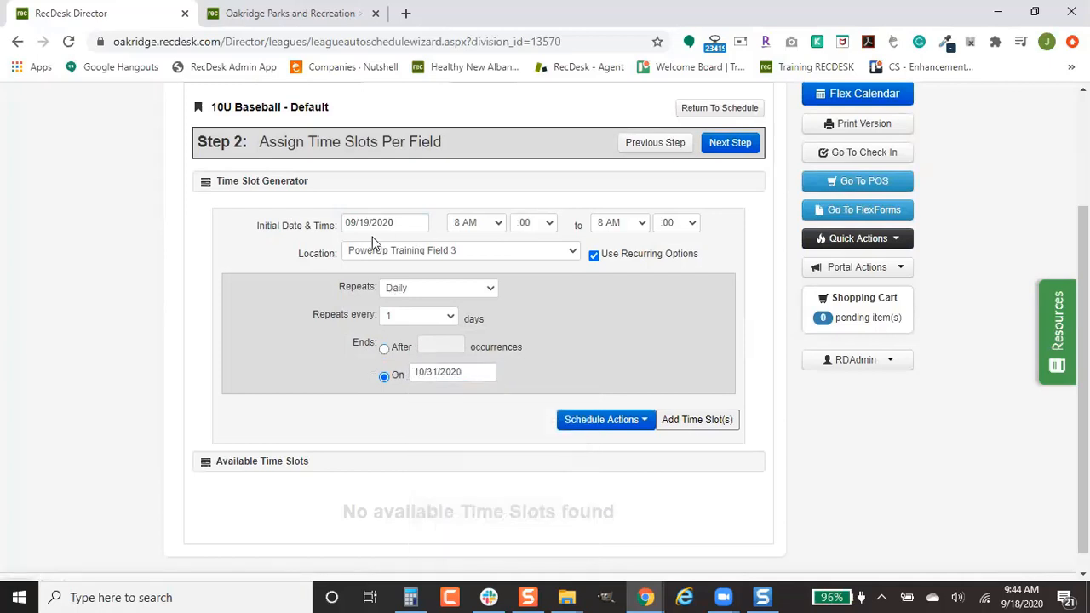
Step: Add 12 PM slots repeating every week on Saturday and Sunday
click(487, 225)
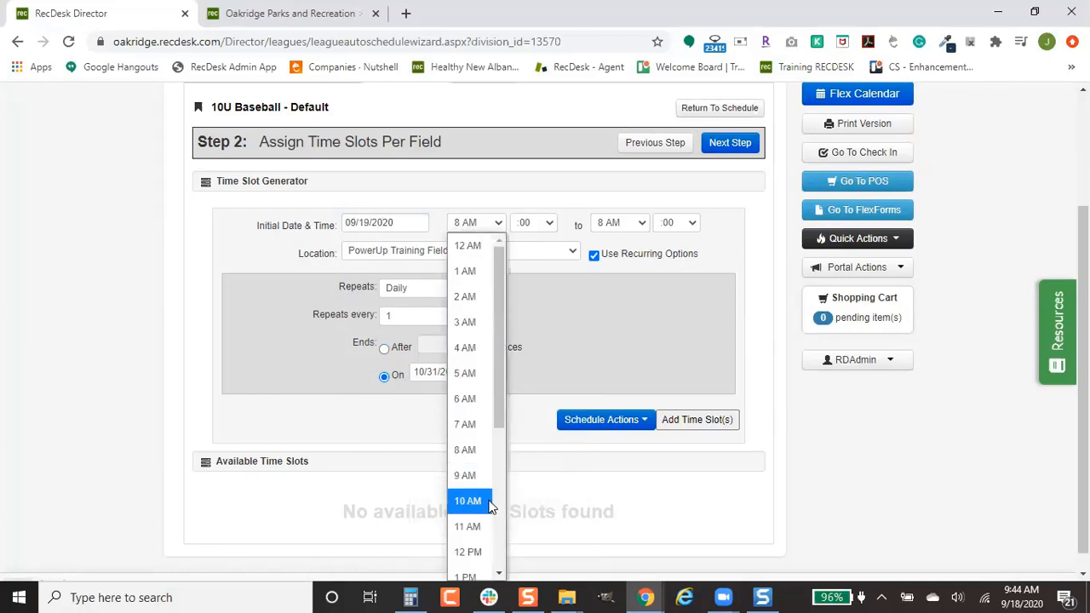
click(486, 551)
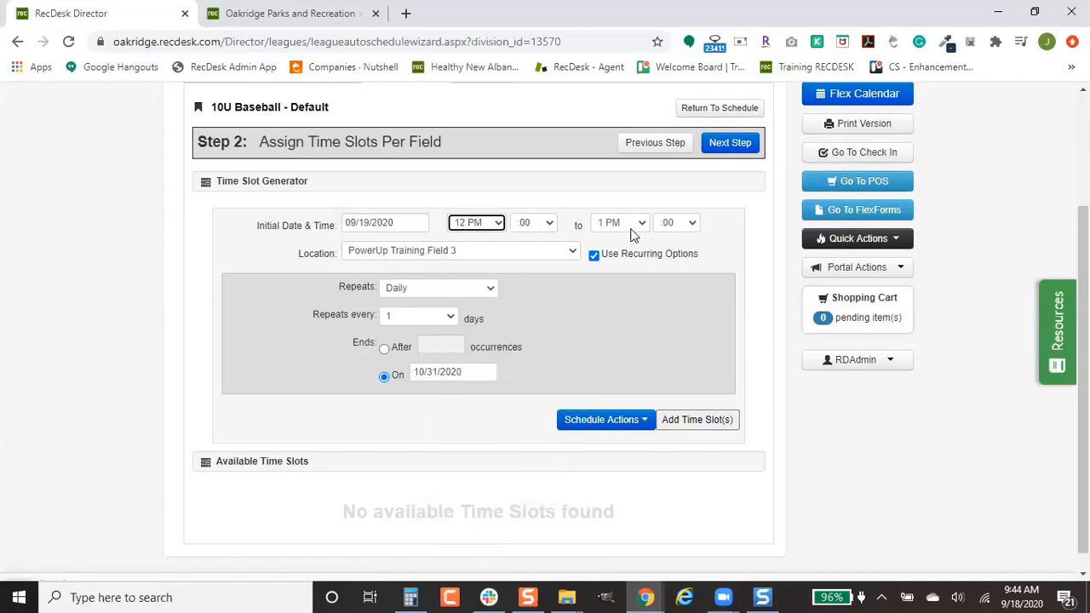
click(461, 290)
click(441, 339)
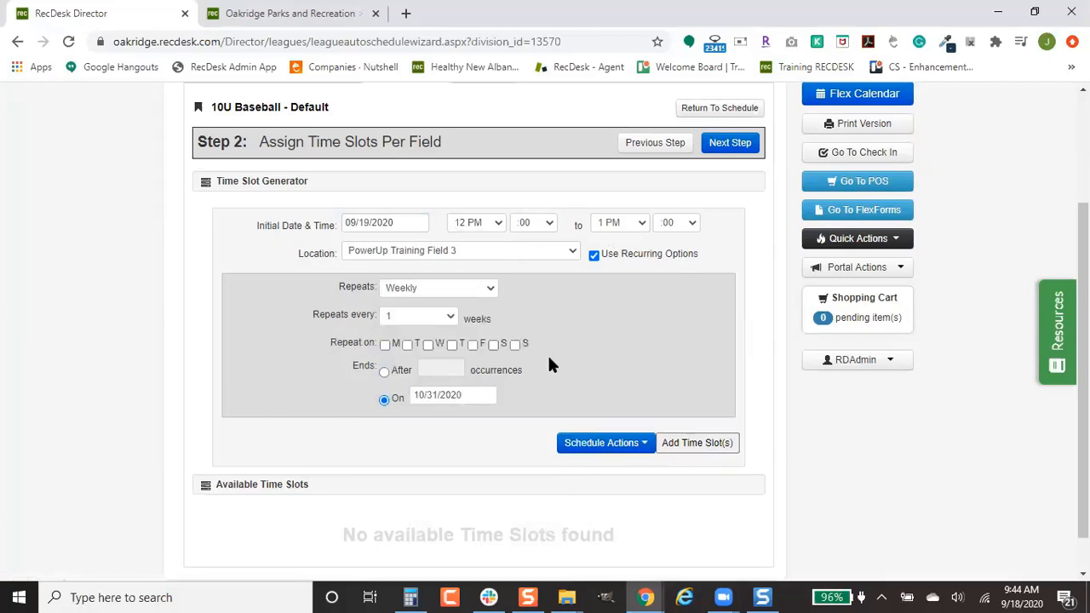
click(494, 345)
click(515, 345)
click(438, 318)
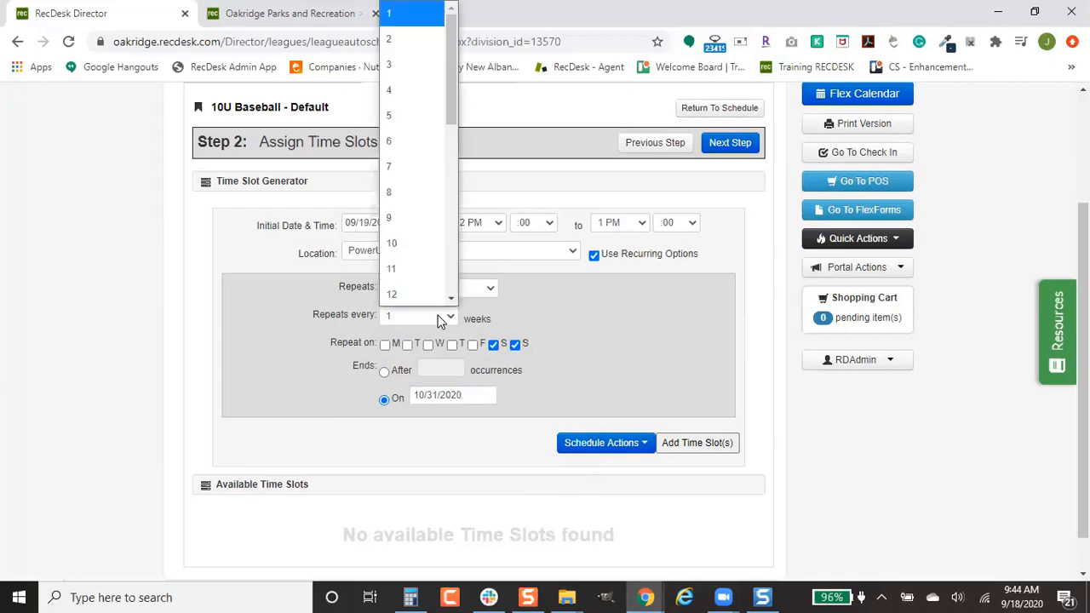
click(440, 319)
click(442, 292)
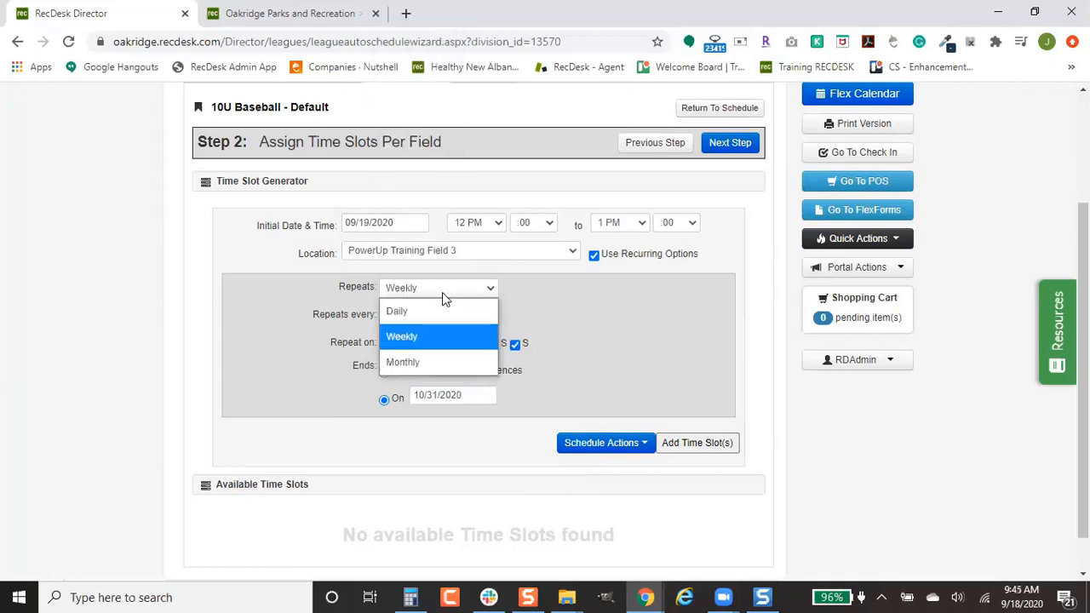
click(621, 297)
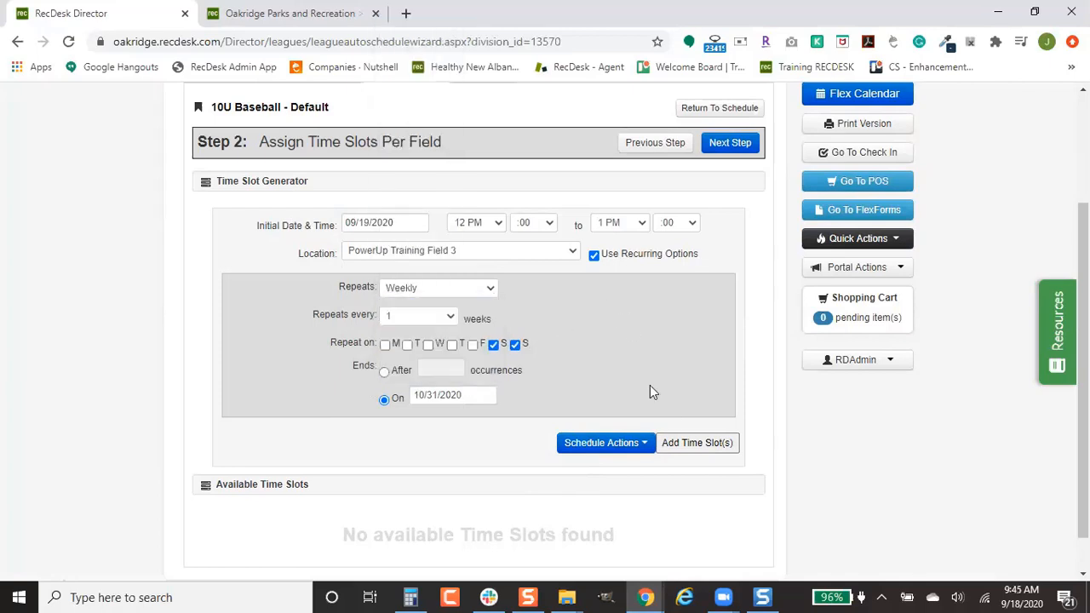
click(694, 445)
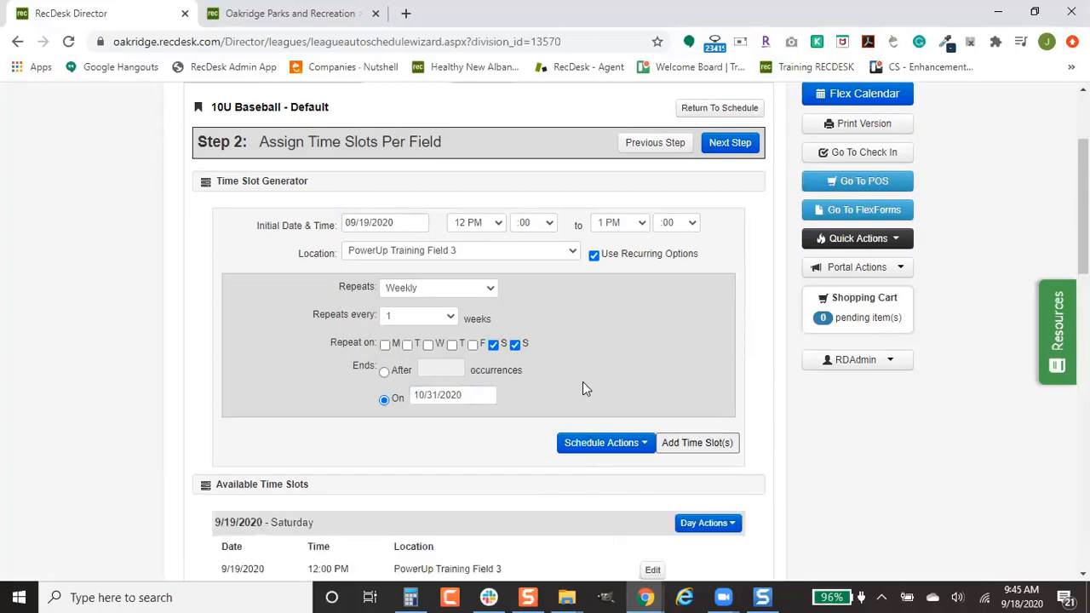
Step: Switch the time slot location to PowerUp Training Field 4
scroll(582, 381, down, 1)
scroll(582, 388, down, 3)
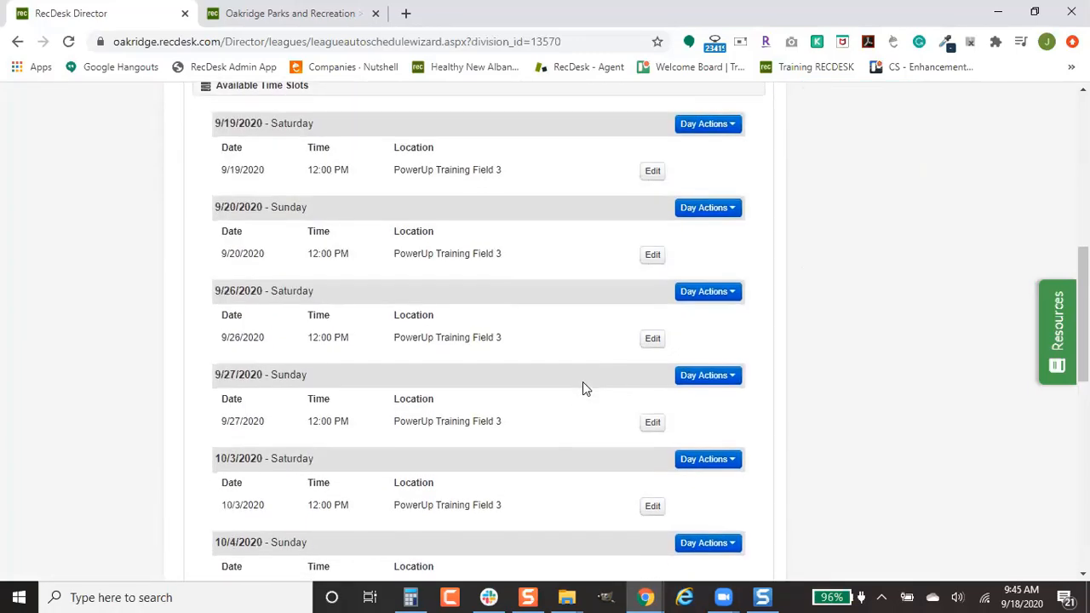
scroll(582, 389, down, 3)
scroll(582, 388, down, 2)
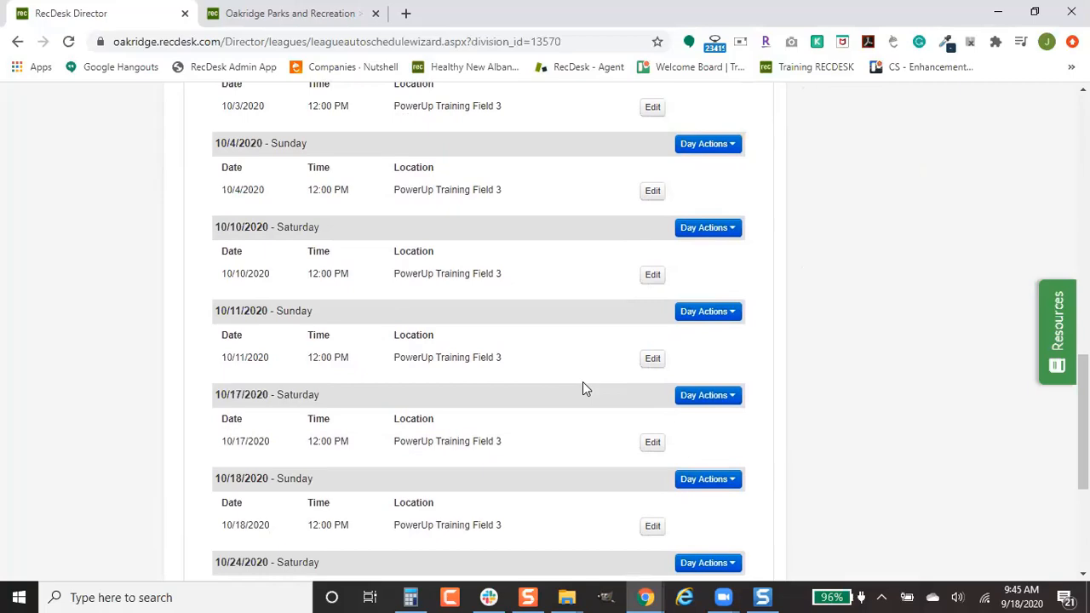
scroll(583, 388, down, 3)
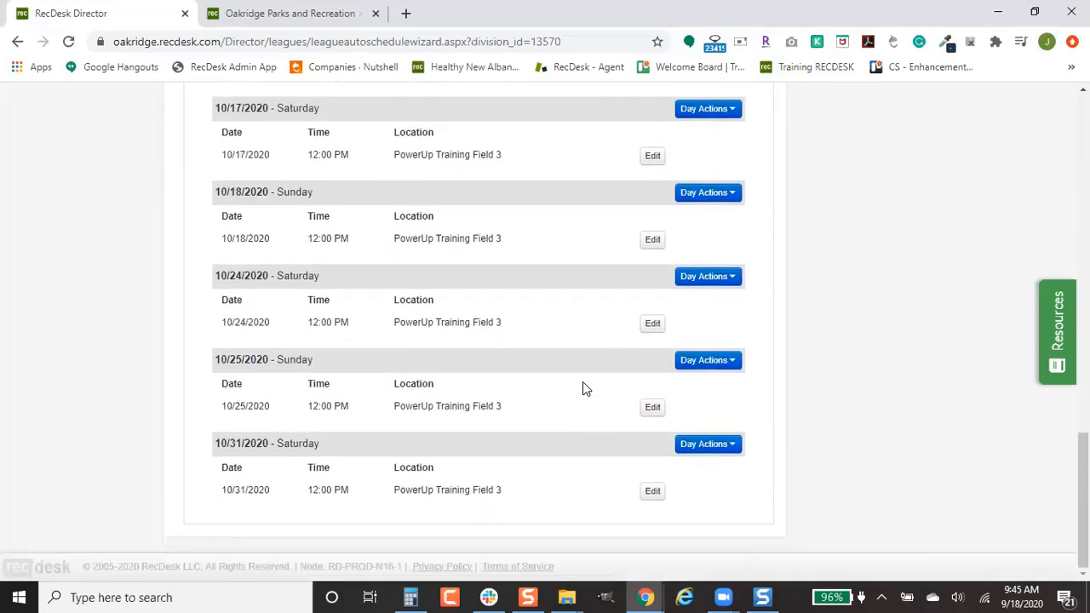
scroll(582, 388, up, 12)
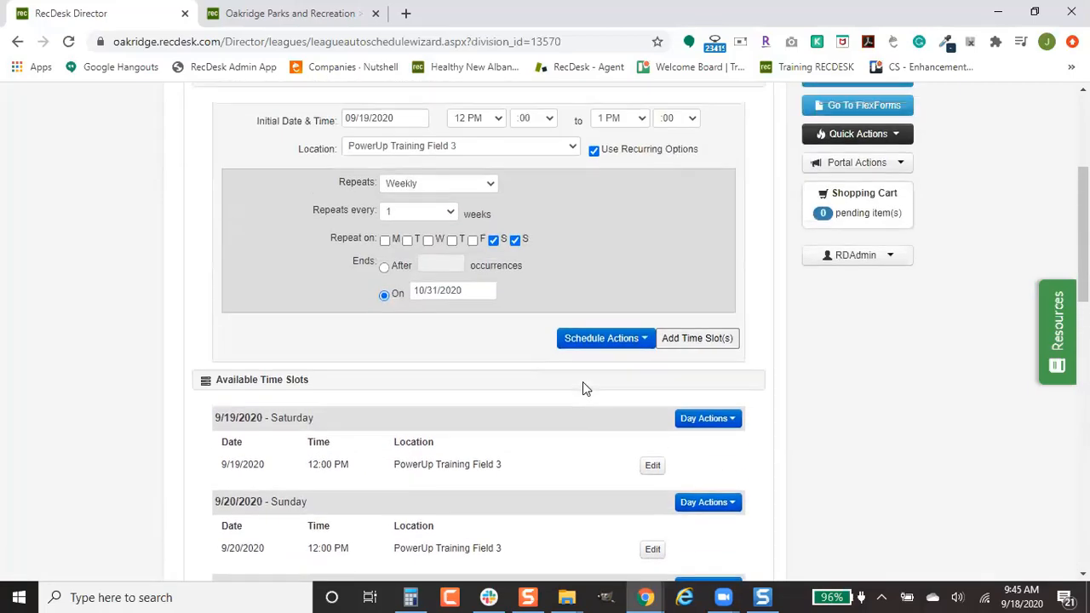
click(549, 203)
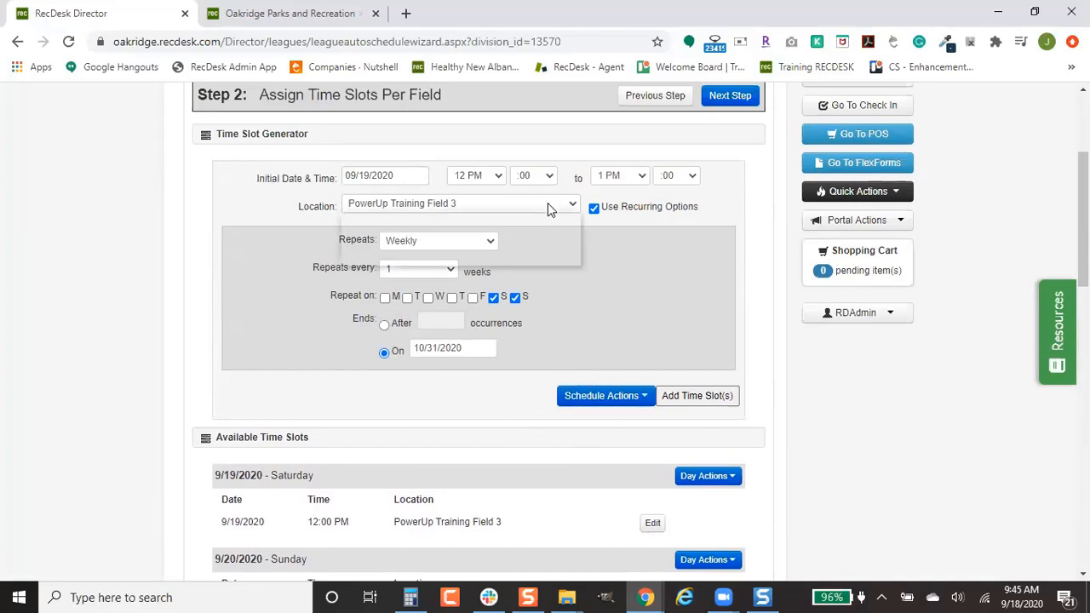
click(509, 253)
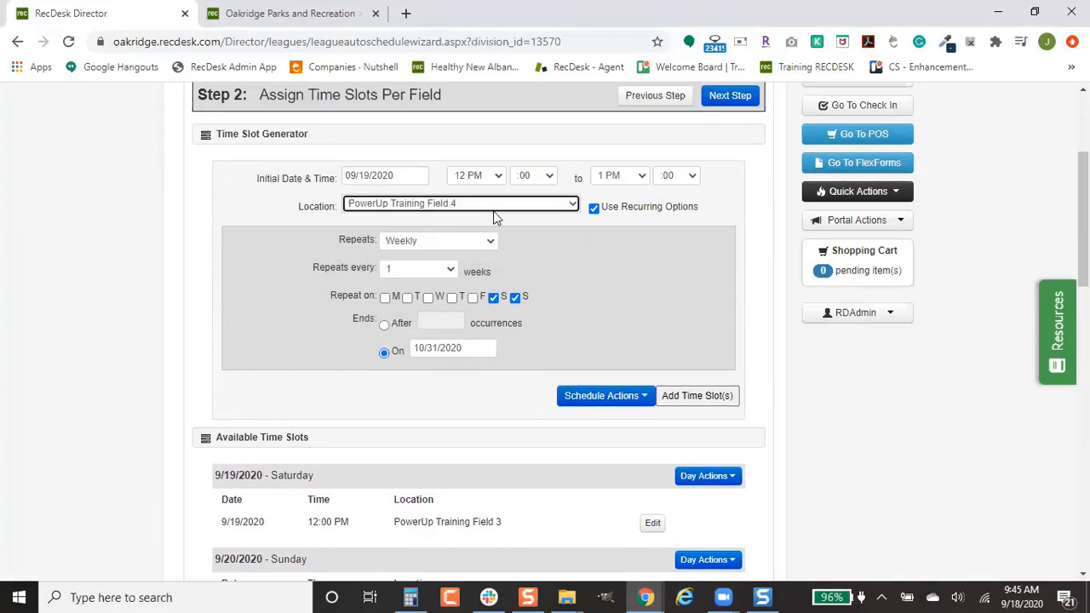
Step: Set the start time to 1:30 PM and add the Field 4 weekend slots
click(480, 177)
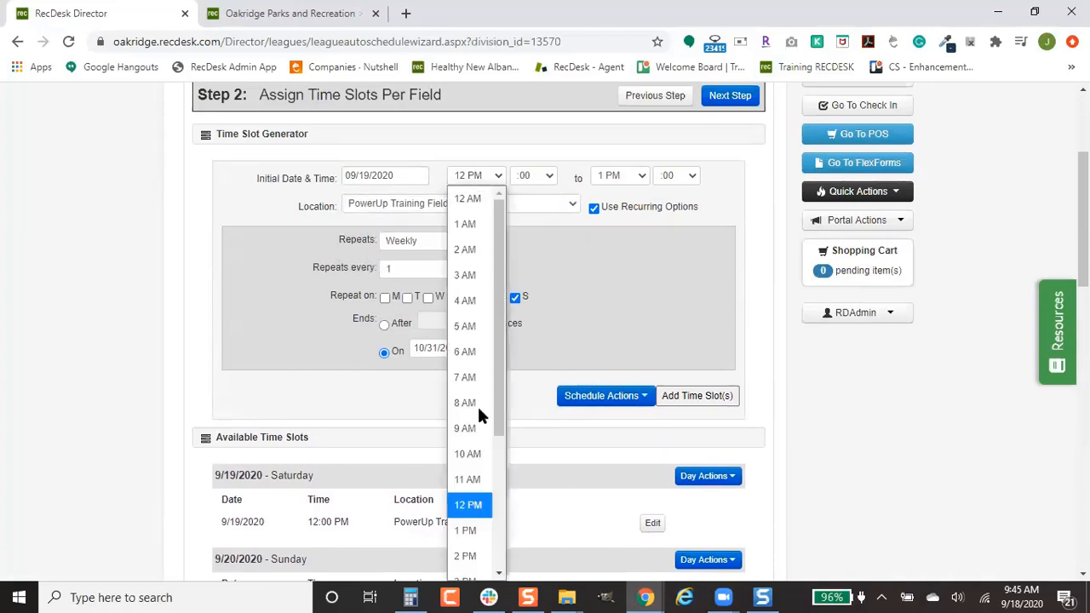
click(467, 534)
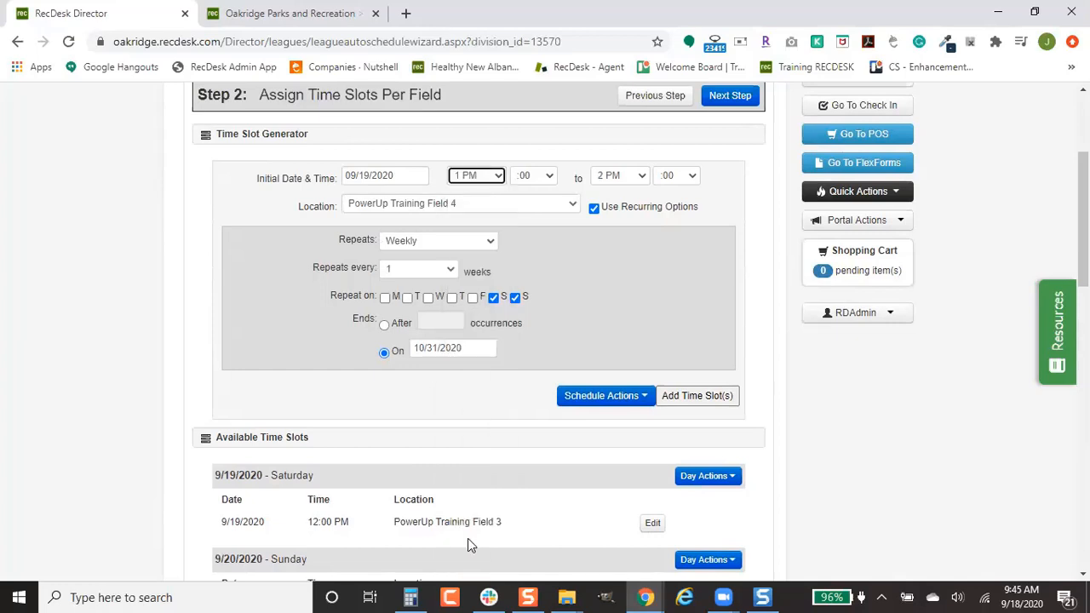
click(527, 178)
click(535, 348)
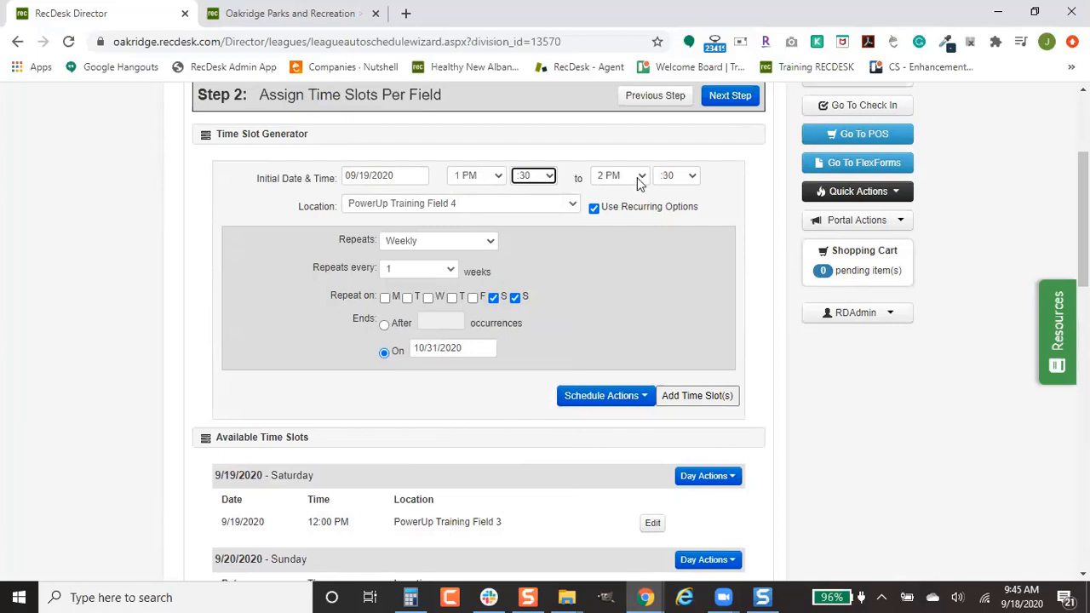
click(695, 402)
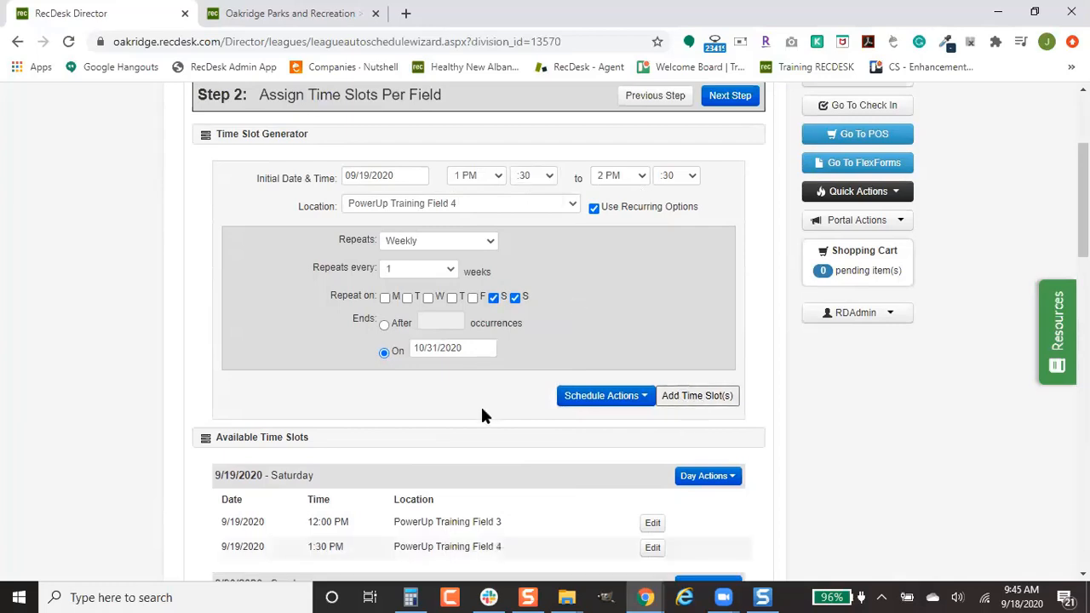
scroll(482, 400, down, 1)
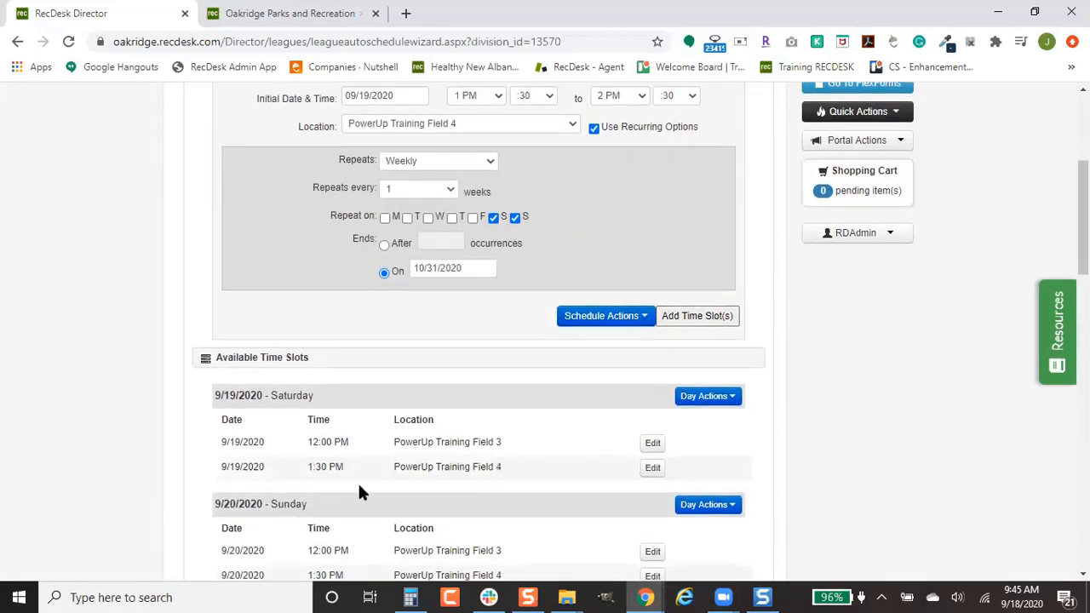
scroll(534, 443, down, 1)
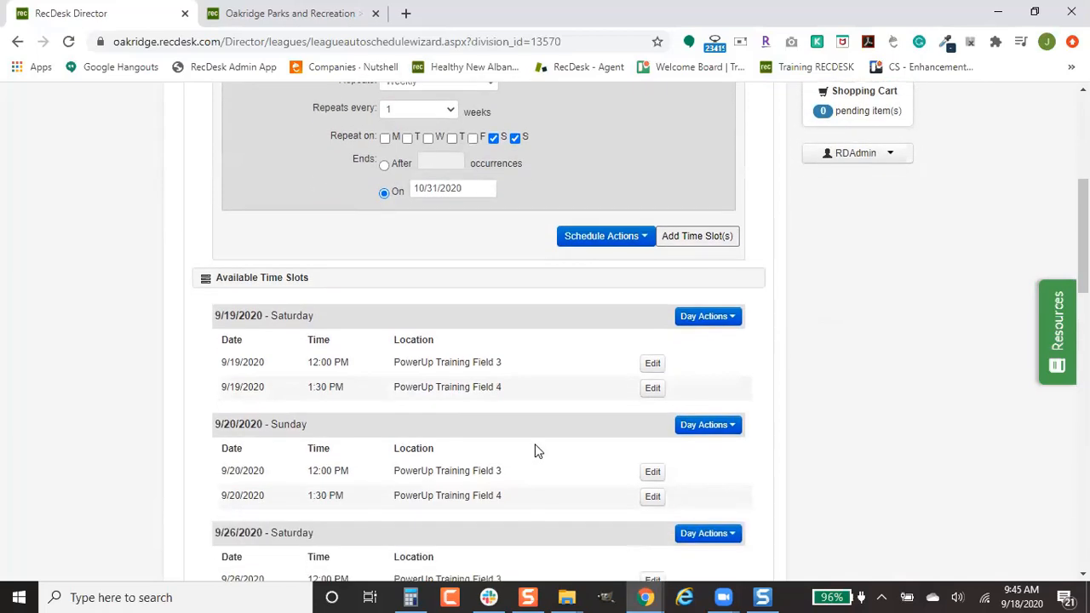
Step: Remove all Field 3 and Field 4 time slots on Sunday 10/4/2020, confirming the deletion
scroll(569, 451, down, 2)
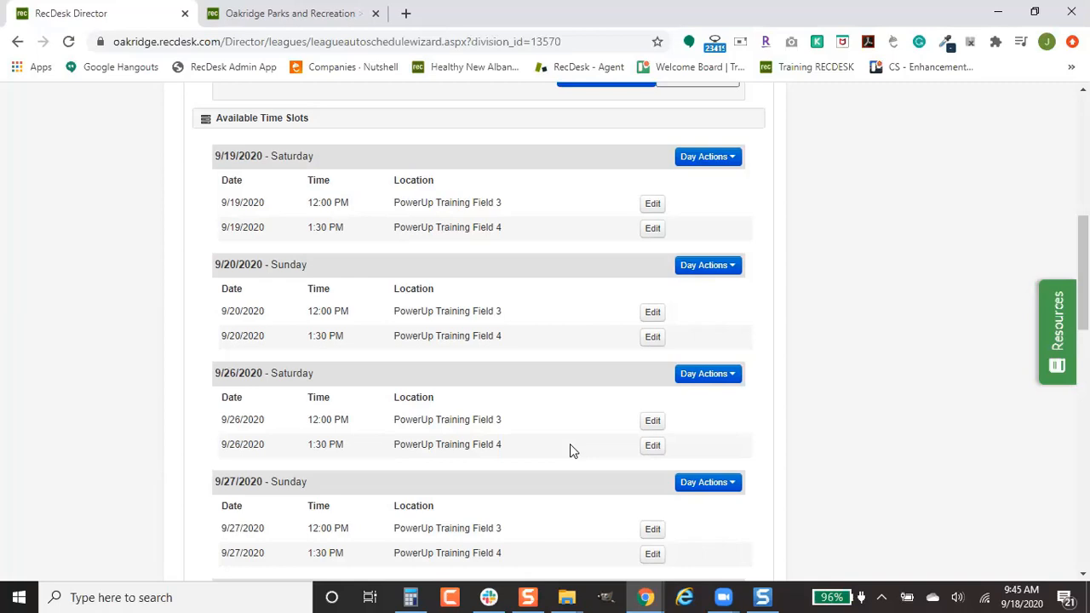
scroll(625, 434, down, 3)
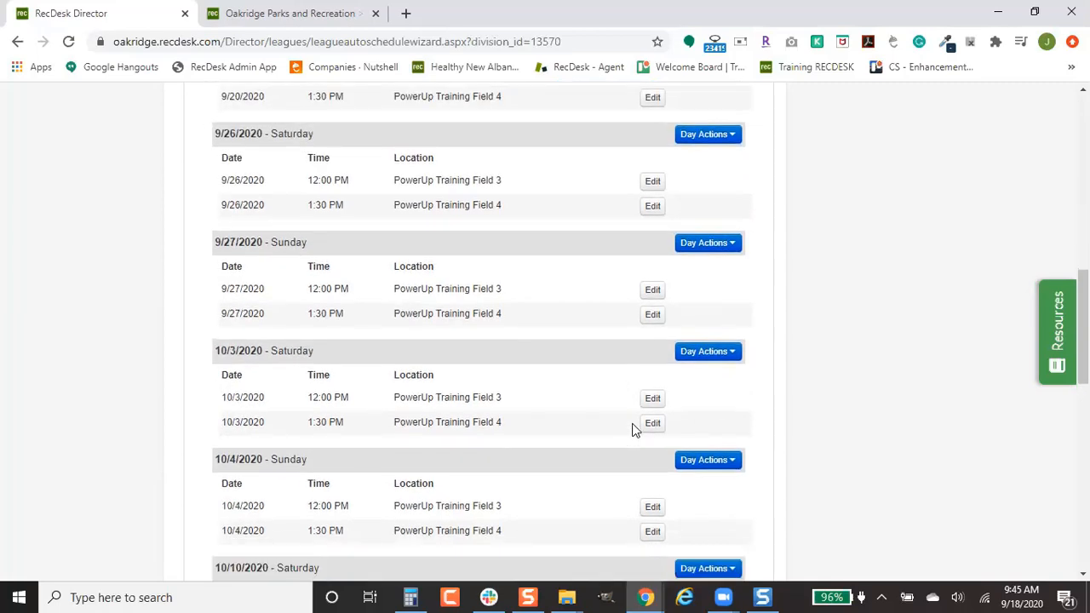
scroll(634, 430, down, 1)
click(720, 384)
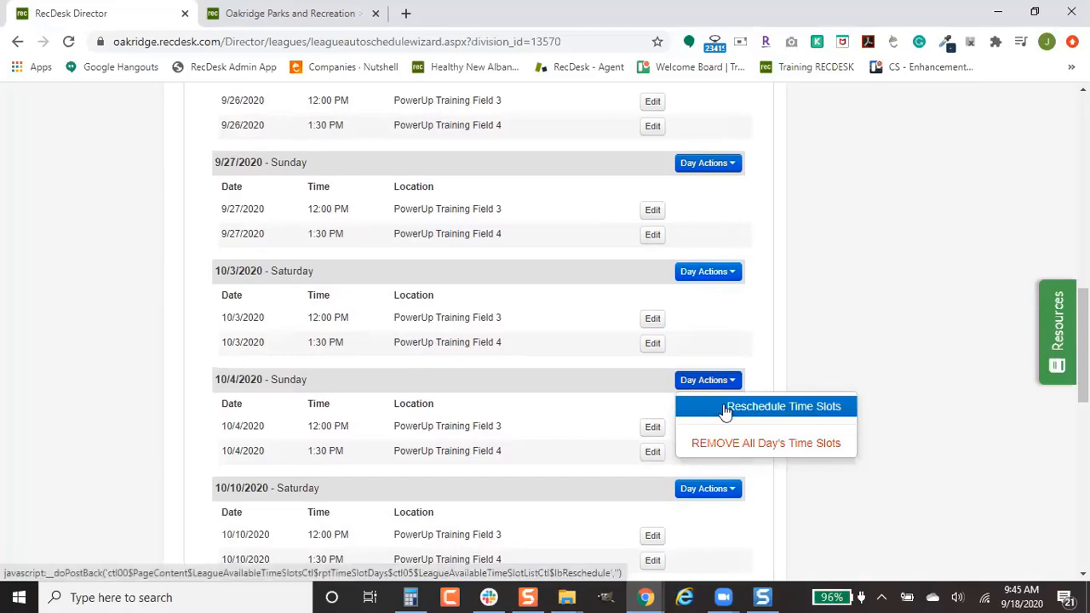
click(722, 444)
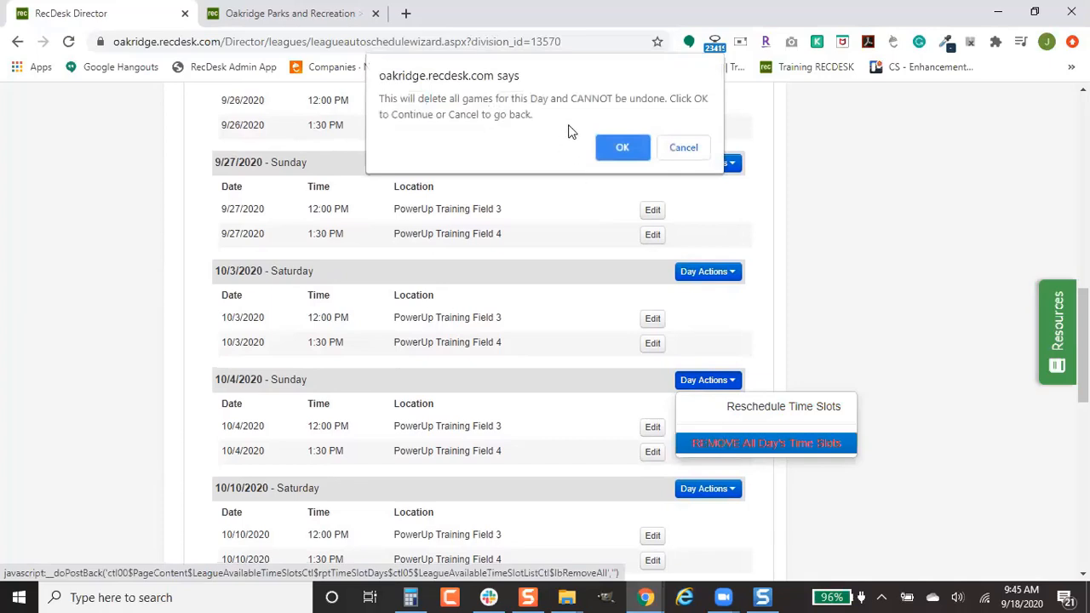
click(631, 142)
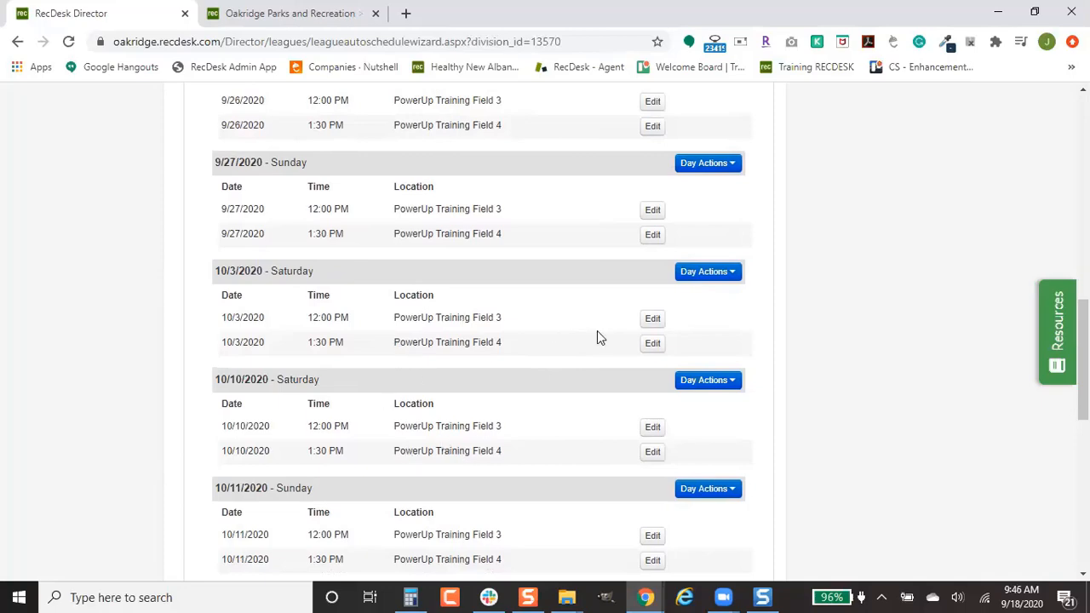
scroll(596, 336, up, 4)
scroll(596, 337, up, 5)
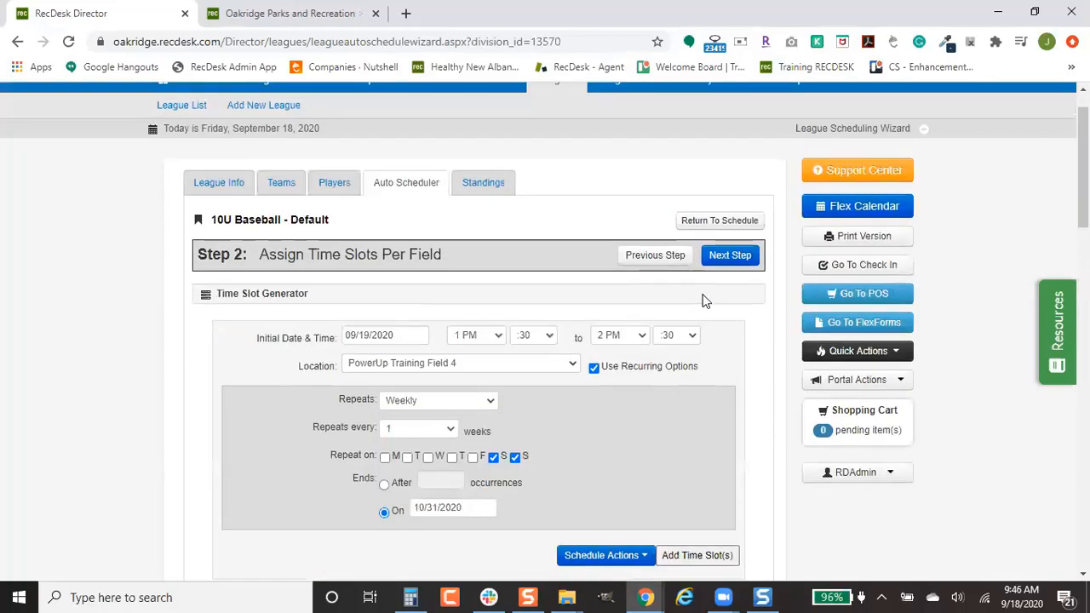
Step: Create the schedule from the time slots and go to the new schedule
click(723, 259)
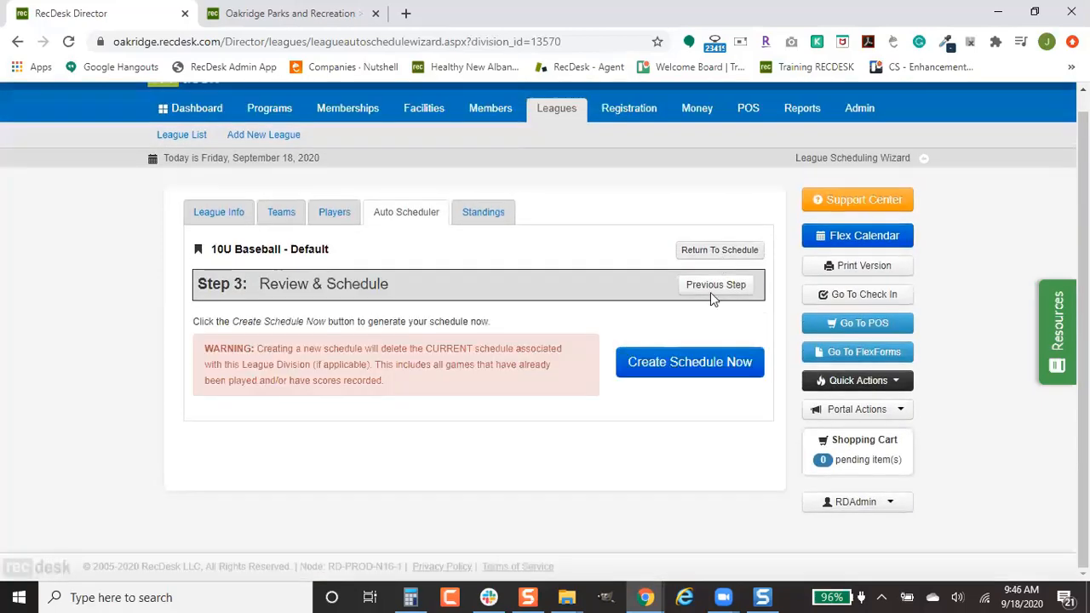
click(691, 364)
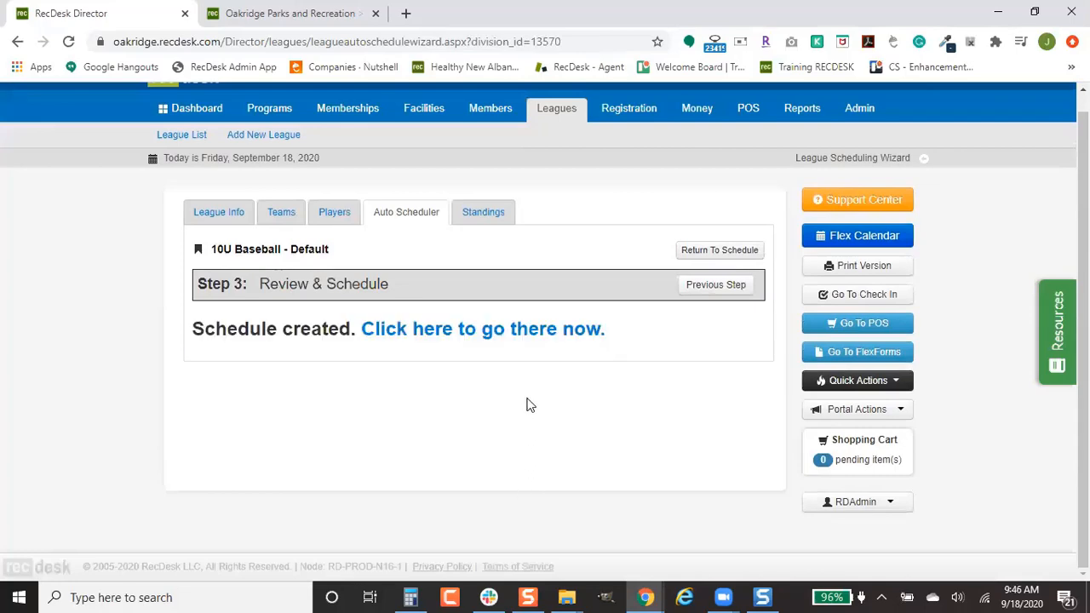
click(539, 337)
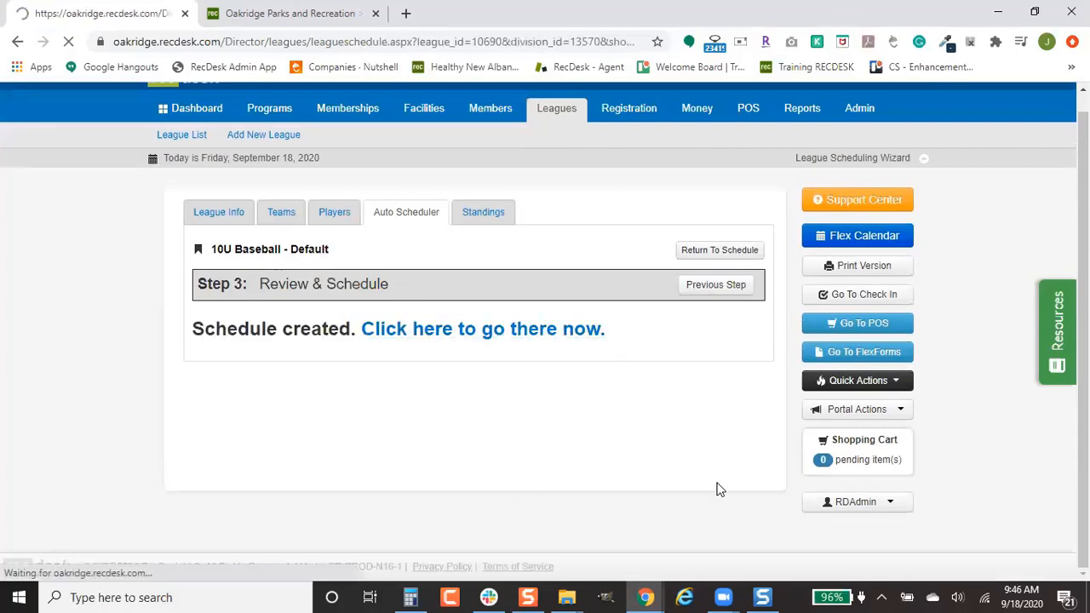
Step: Review the 9/19–10/10/2020 games and put the schedule into edit mode
scroll(717, 484, down, 1)
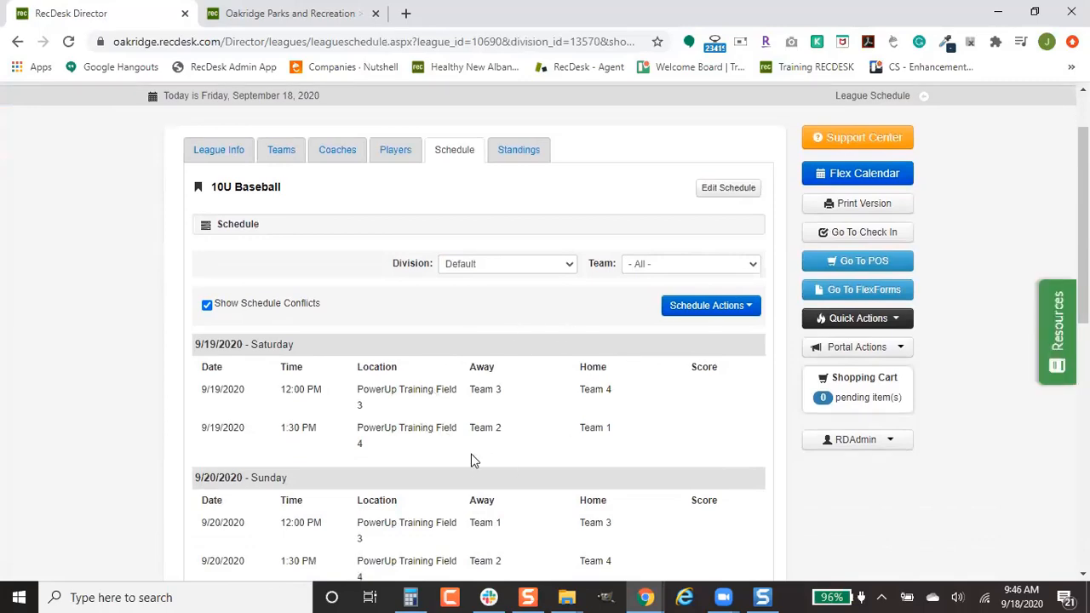
scroll(485, 456, down, 2)
scroll(533, 469, down, 5)
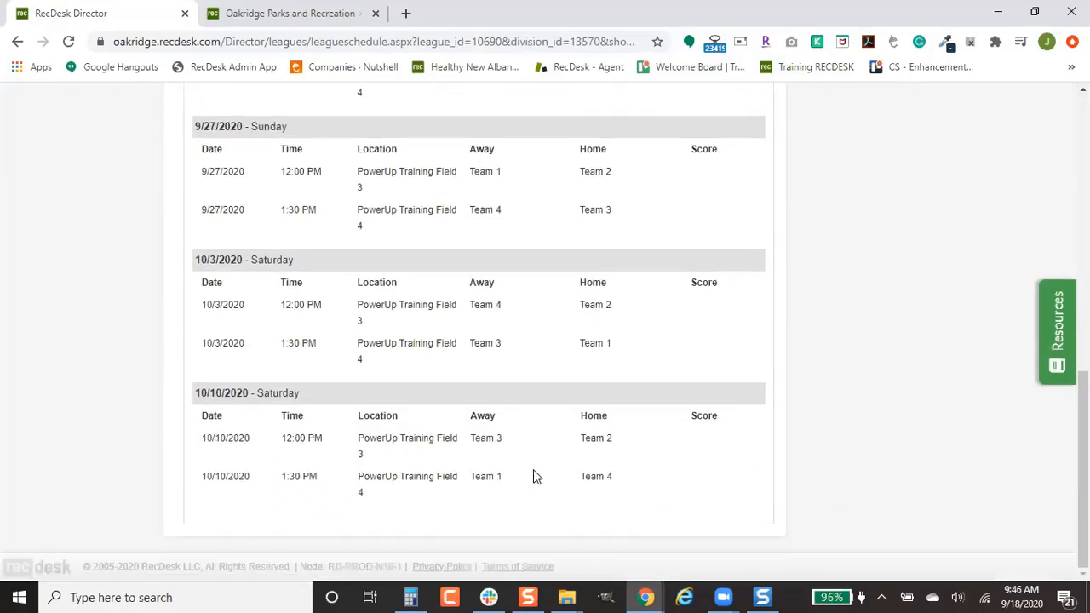
scroll(533, 469, up, 8)
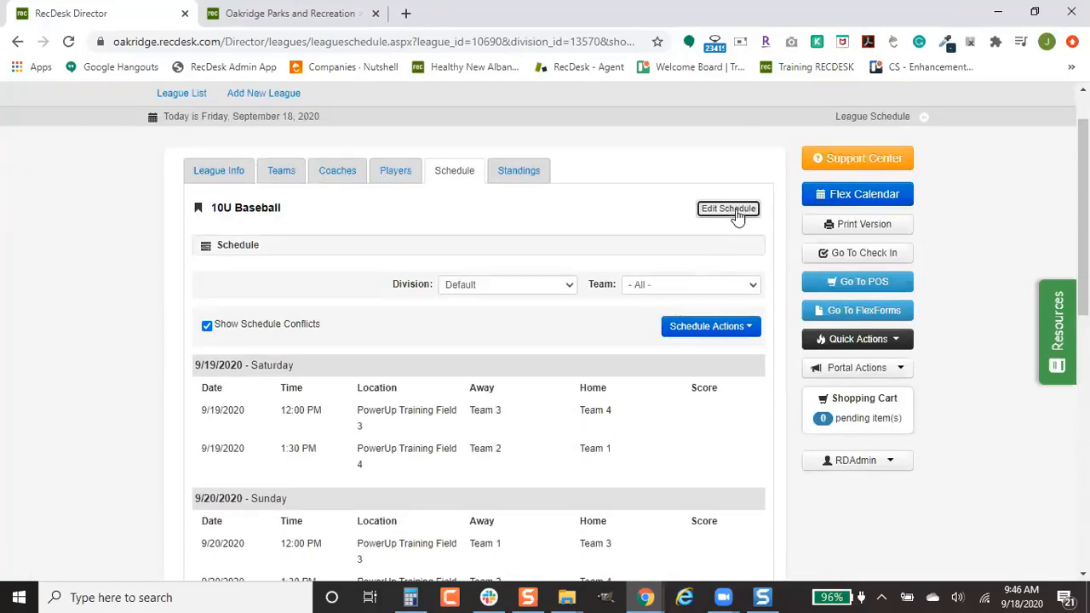
click(737, 216)
scroll(677, 399, down, 2)
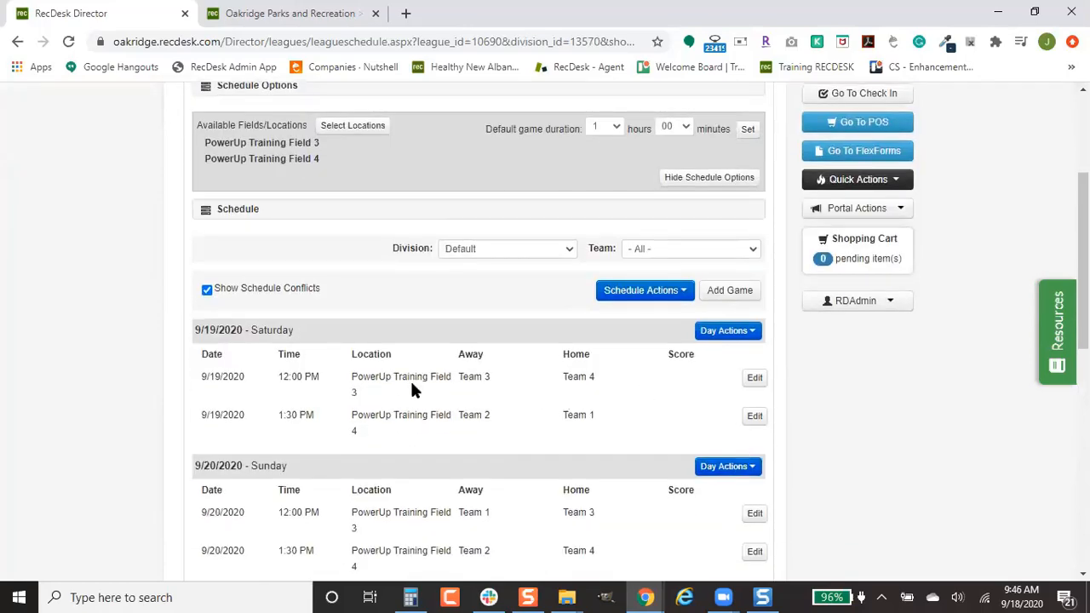
Step: Record an away score of 9 and home score of 5 for the 9/19 12:00 PM game
click(755, 380)
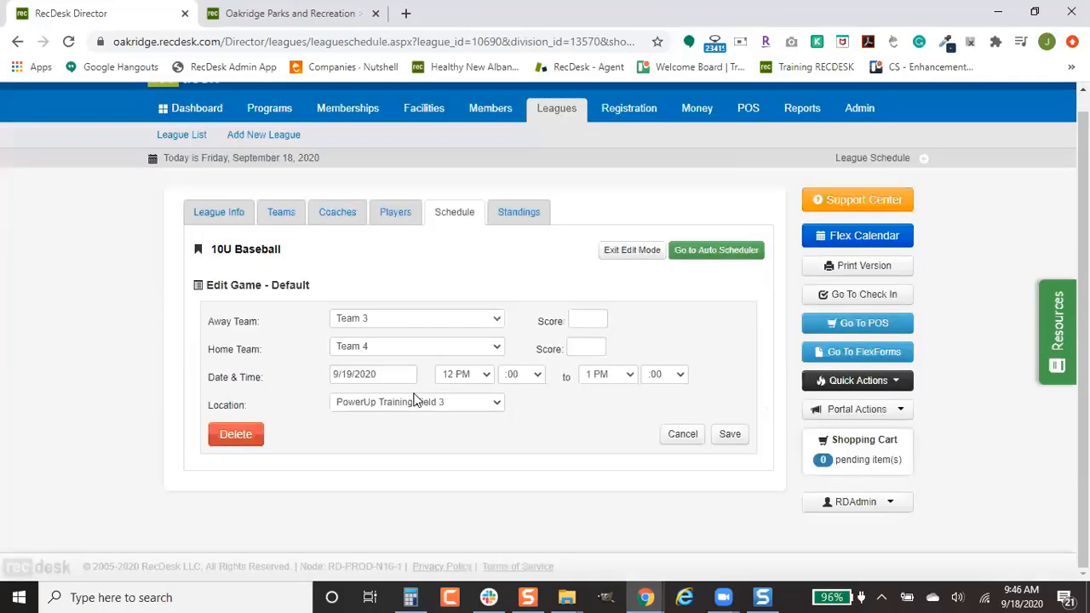
click(584, 318)
text(9)
click(591, 345)
text(5)
click(730, 434)
Step: Review the updated schedule, then show the 10U Baseball team list
scroll(579, 443, down, 2)
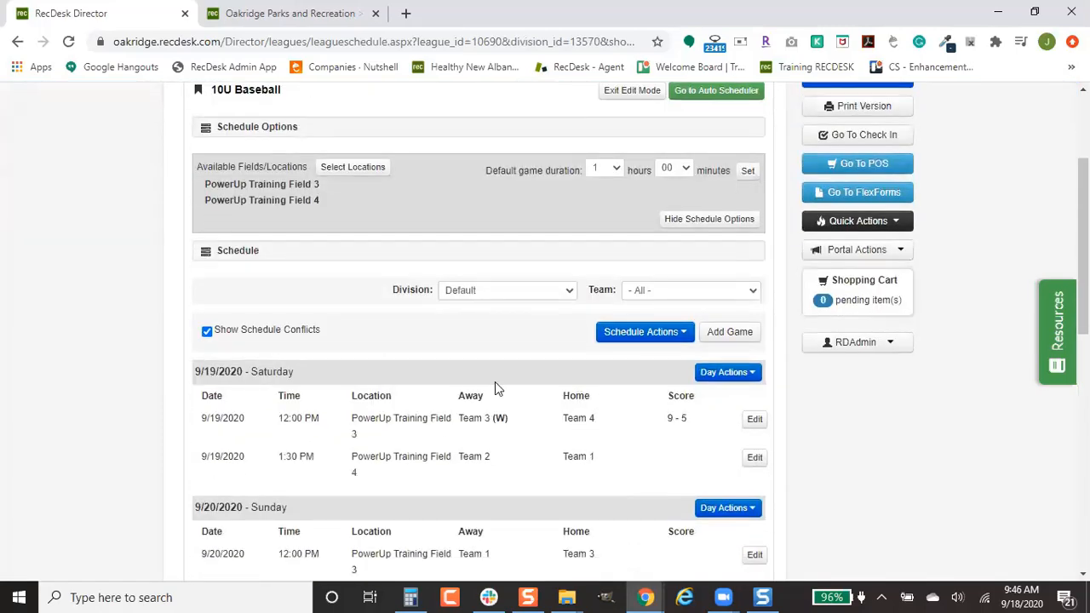
scroll(570, 395, up, 2)
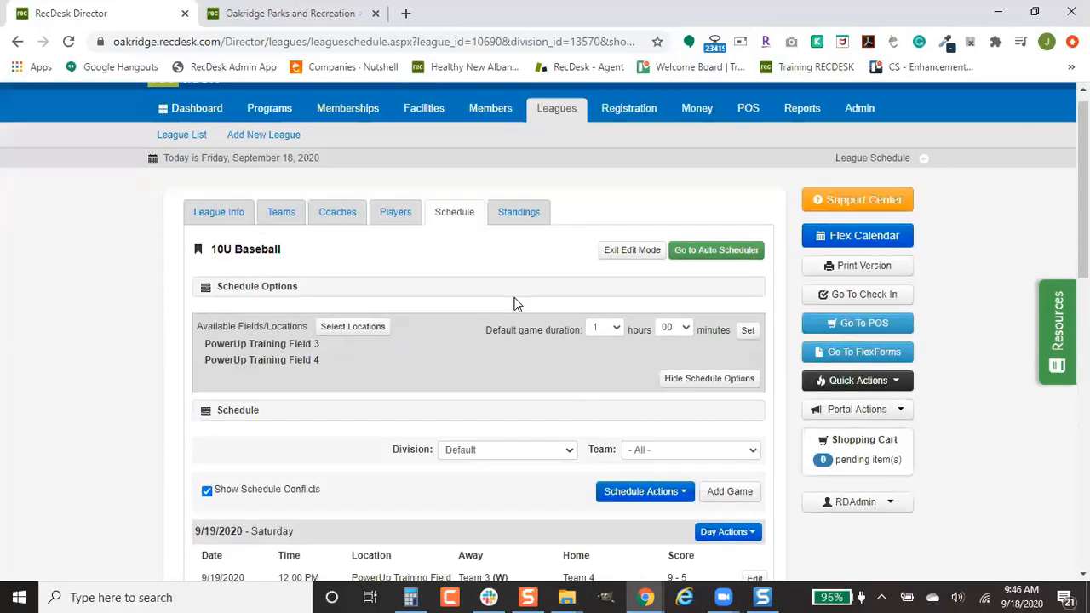
scroll(562, 464, down, 1)
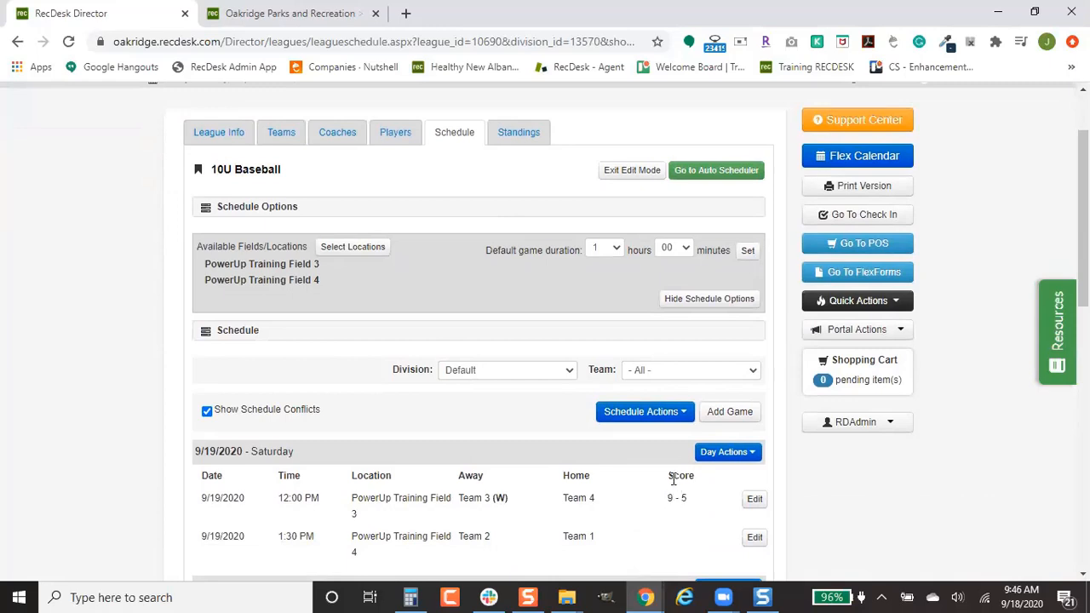
scroll(673, 478, down, 1)
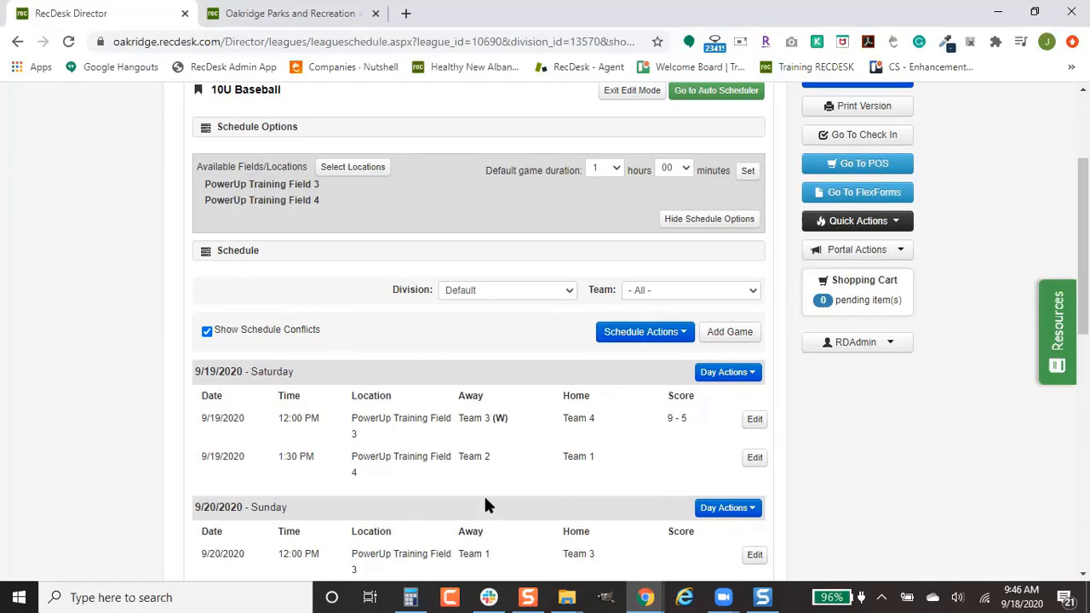
scroll(450, 455, up, 2)
click(289, 207)
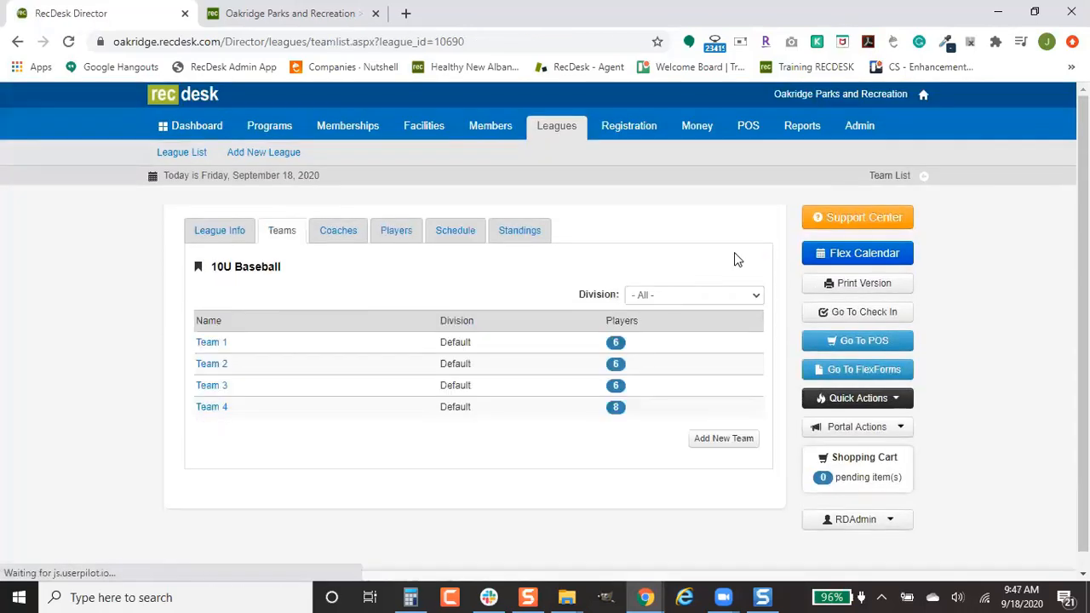
Step: Add a new team named 'placeholder a' to 10U Baseball
click(723, 438)
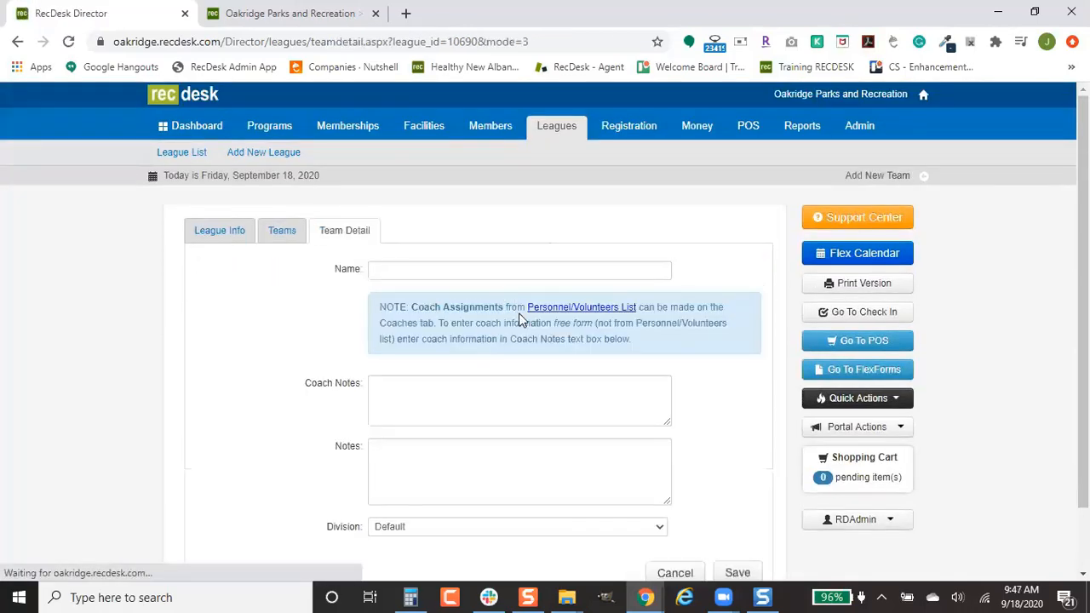
click(515, 277)
text(placehol)
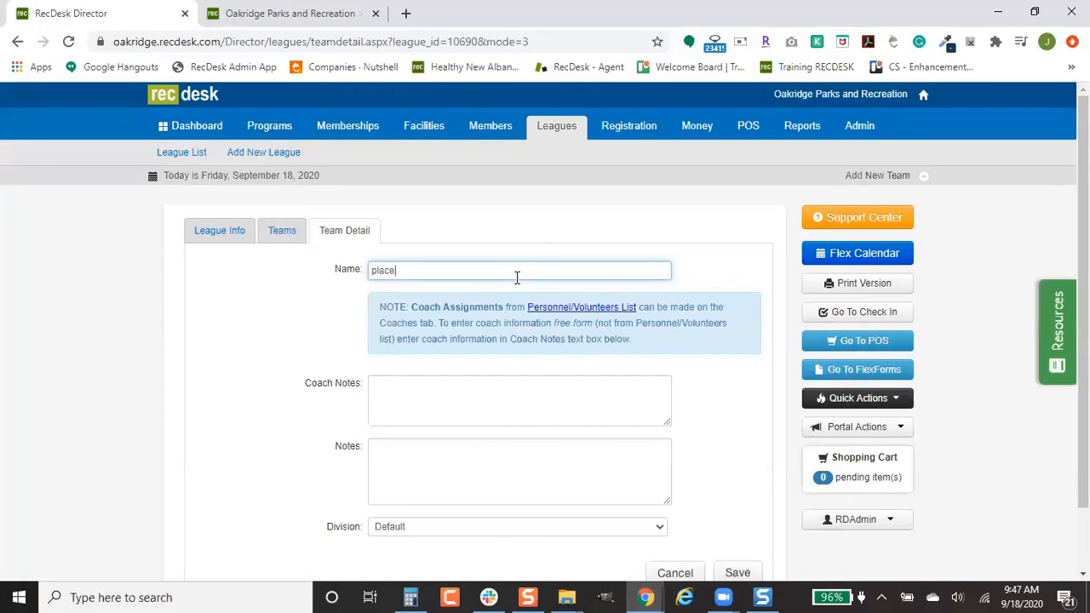
text(der a)
key(ctrl+a)
key(ctrl+c)
scroll(706, 425, down, 1)
click(736, 493)
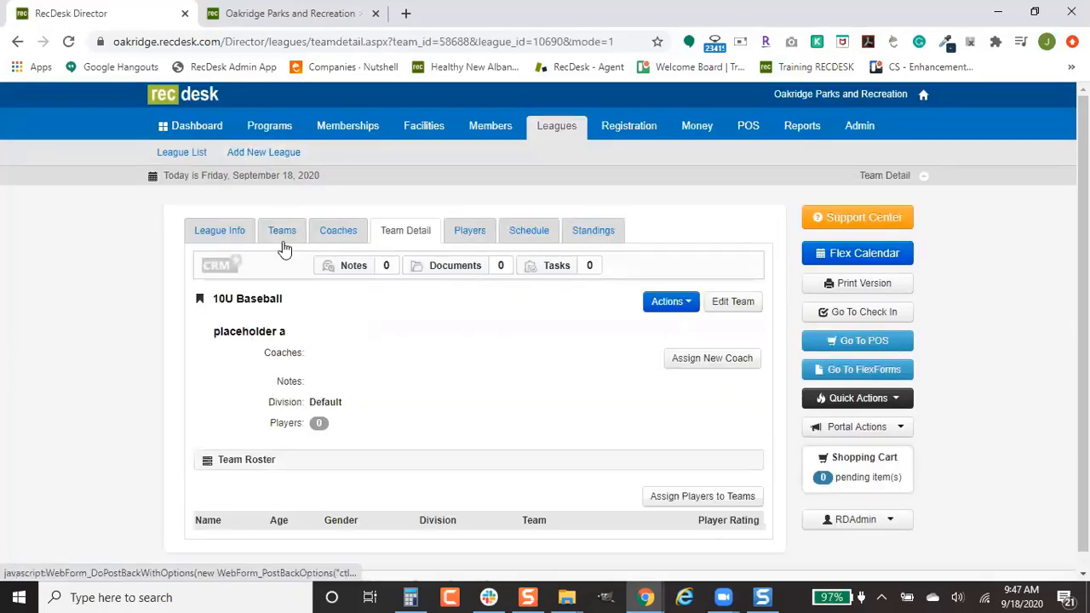
Step: Add a second team named 'placeholder b'
click(282, 235)
click(709, 465)
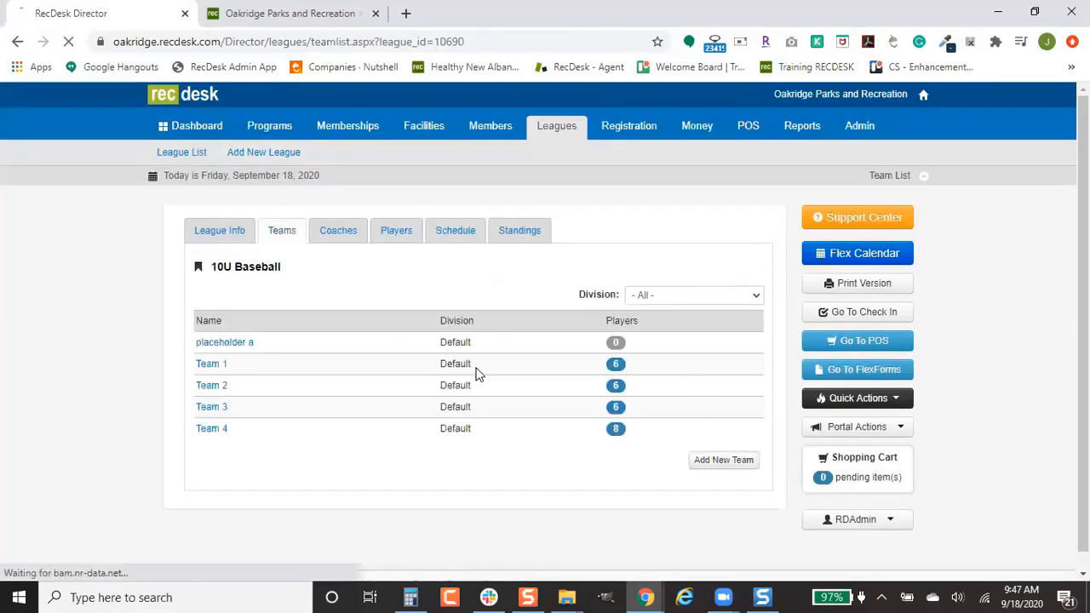
click(477, 269)
key(ctrl+v)
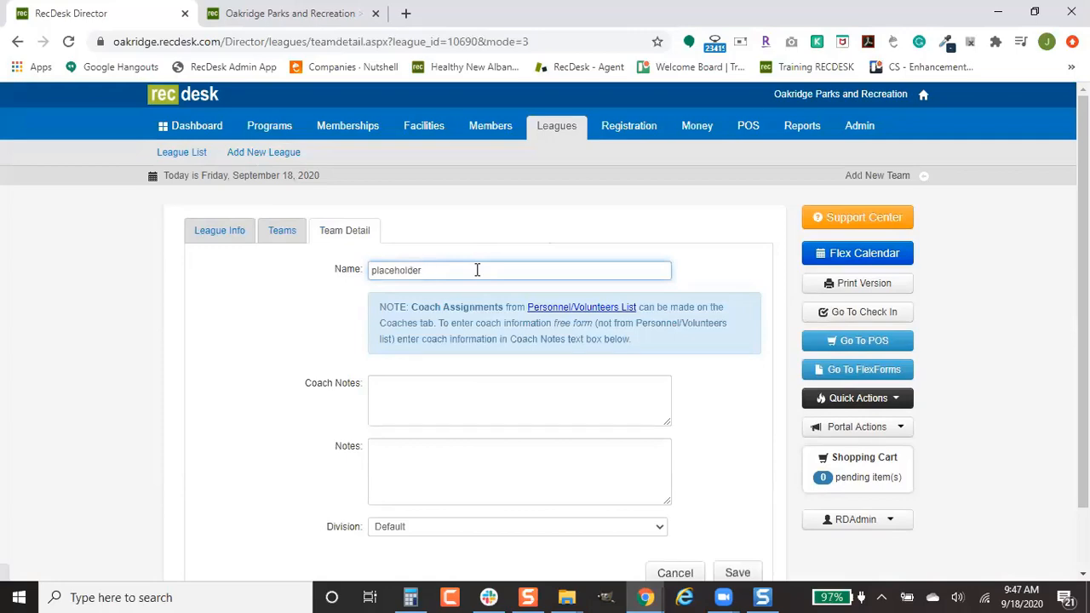
key(BackSpace)
text(b)
scroll(745, 431, down, 1)
click(735, 504)
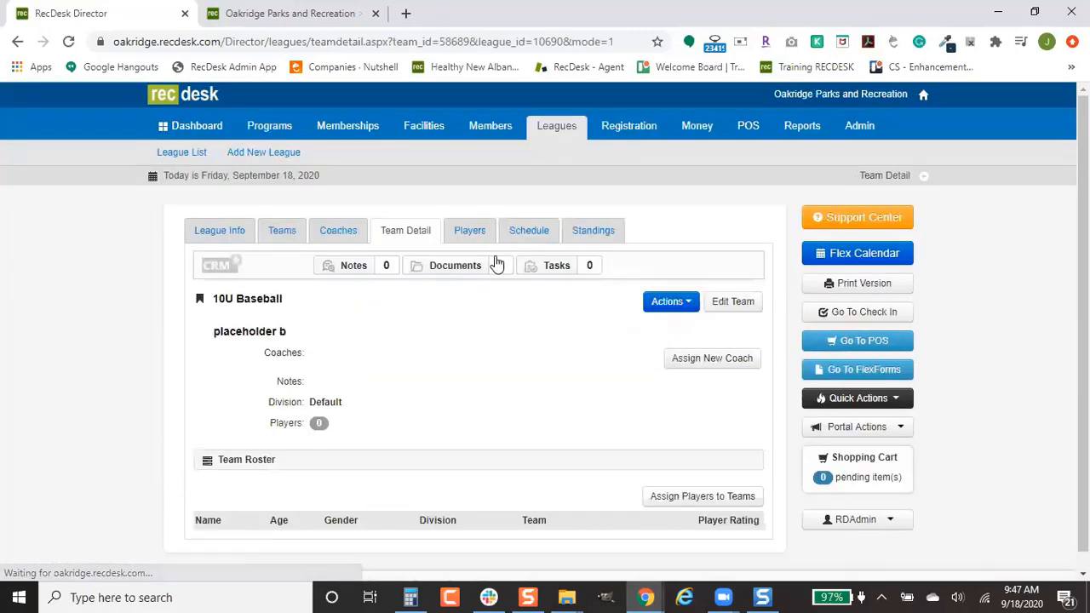
Step: Open the league schedule and switch it into edit mode
click(517, 228)
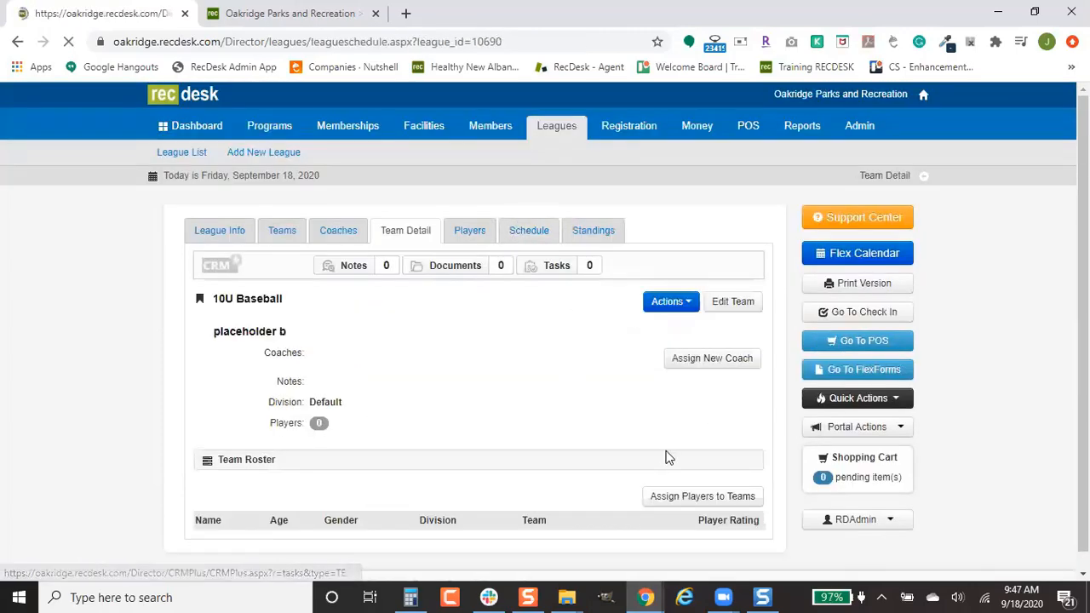
scroll(664, 443, down, 10)
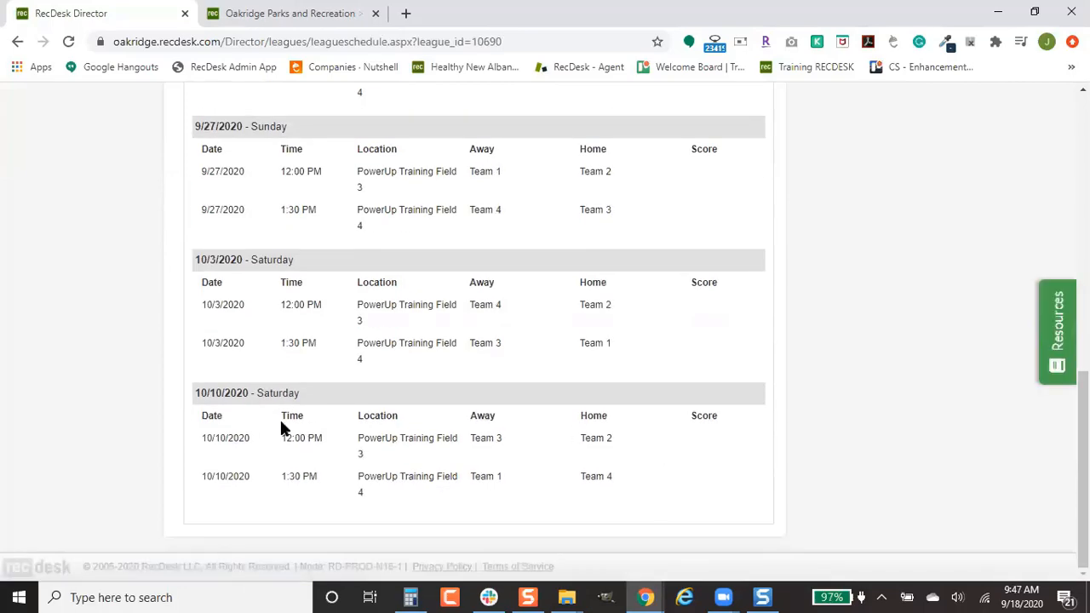
scroll(726, 327, up, 4)
scroll(726, 321, up, 3)
click(728, 211)
scroll(710, 417, up, 1)
scroll(708, 439, down, 2)
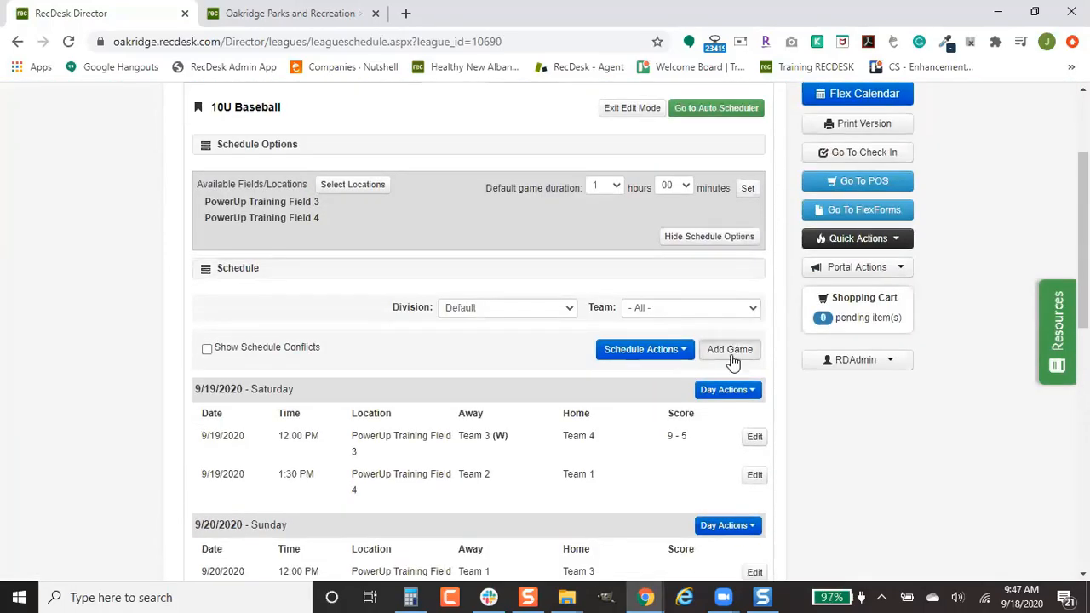
Step: Add a new game with placeholder a away and placeholder b home
click(731, 351)
click(443, 318)
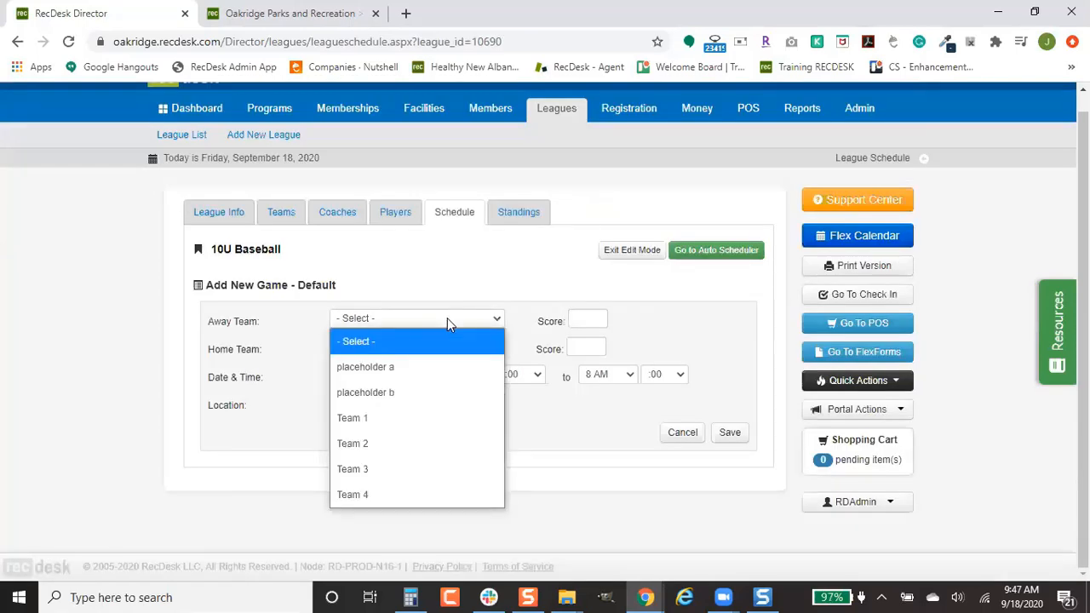
click(440, 367)
click(438, 349)
click(424, 417)
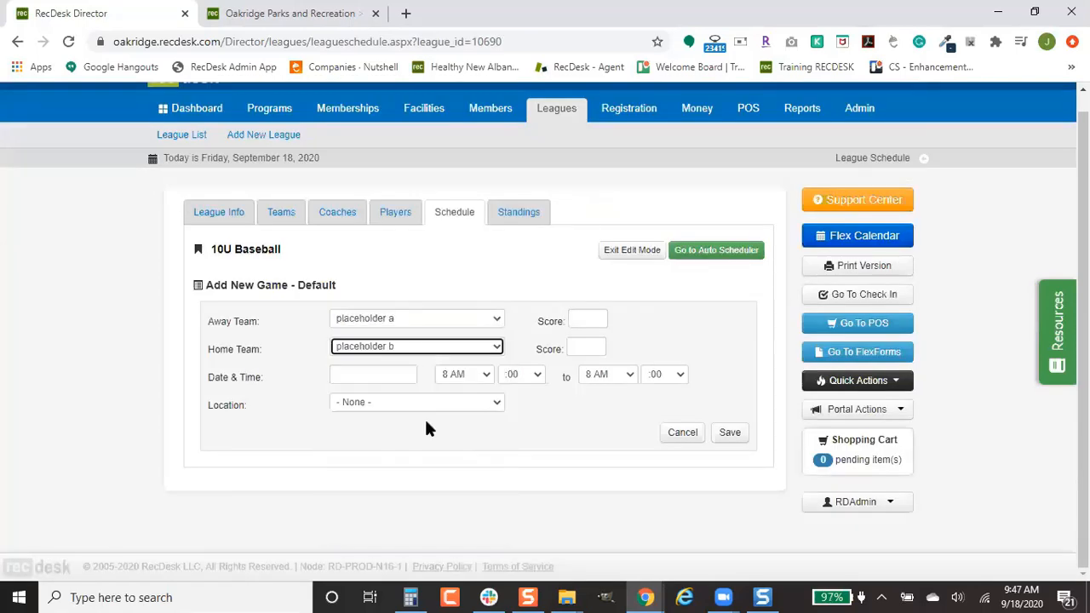
Step: Schedule it for 10/11/2020 at 12 PM on PowerUp Training Field 3 and save
click(374, 376)
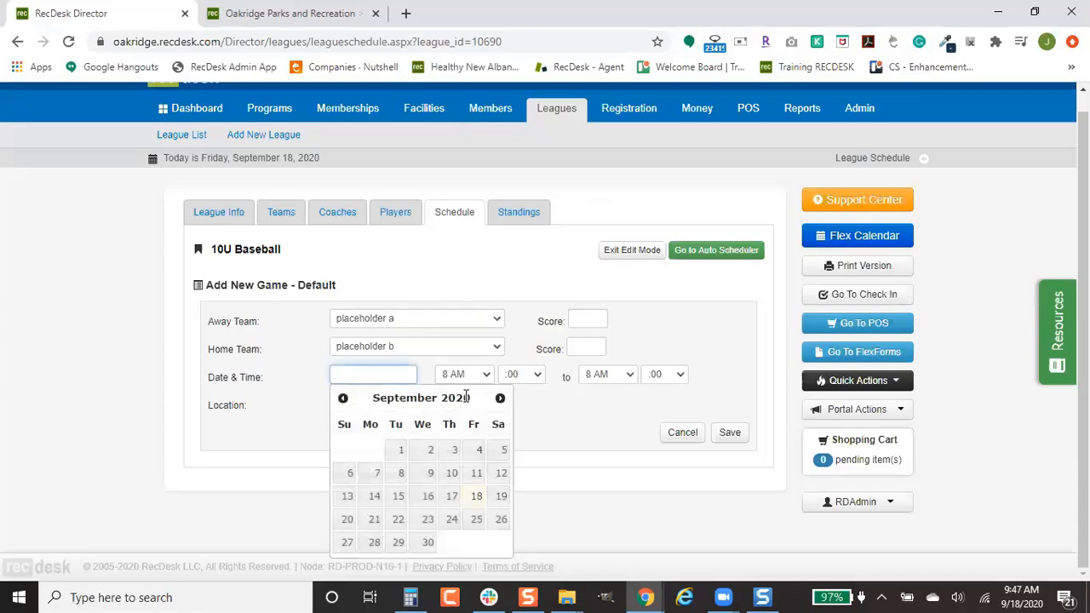
click(498, 399)
click(346, 498)
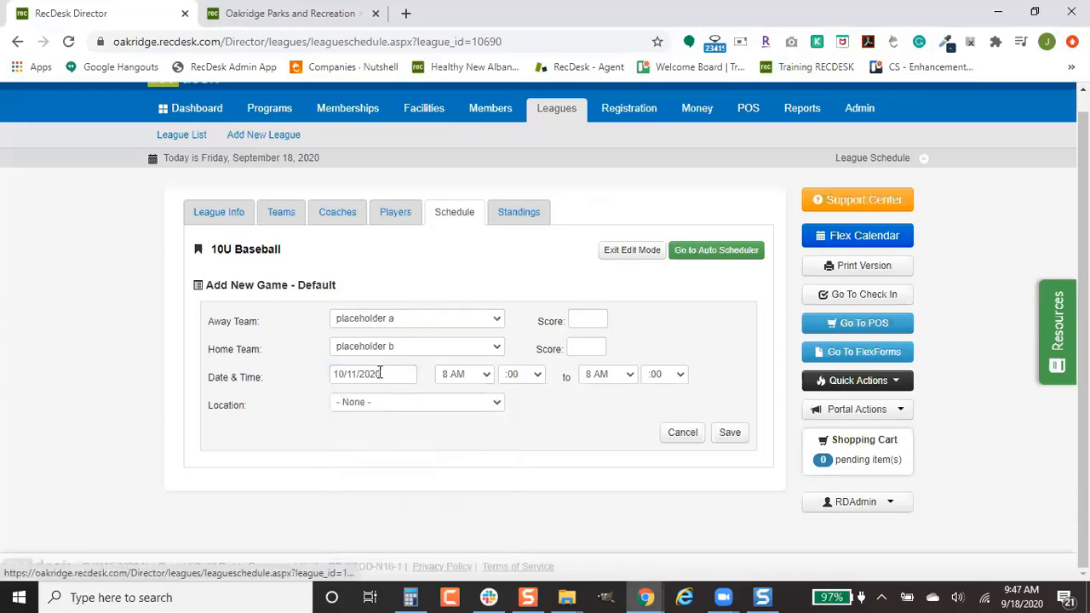
click(463, 379)
click(458, 325)
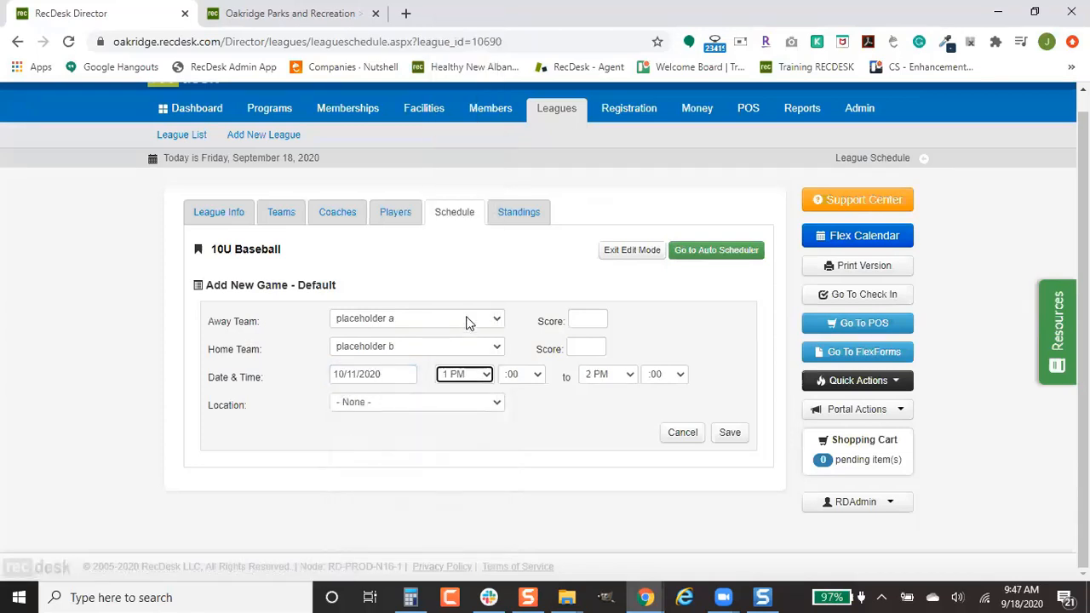
click(474, 374)
click(468, 302)
click(458, 402)
click(443, 449)
click(723, 436)
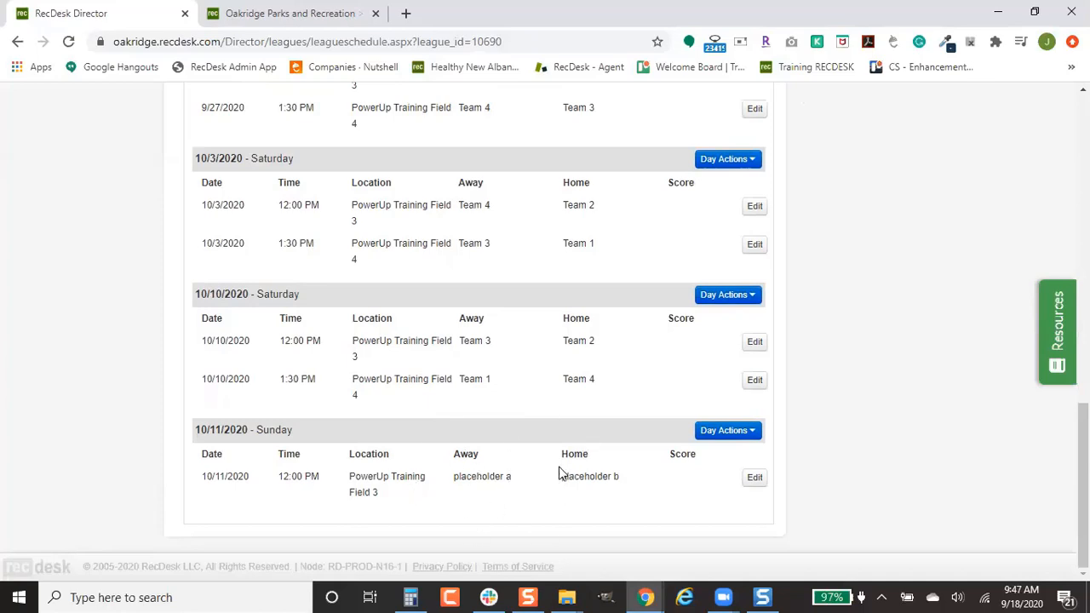
Step: Change the 10/11/2020 game to Team 2 away versus Team 4 home
click(755, 479)
click(463, 325)
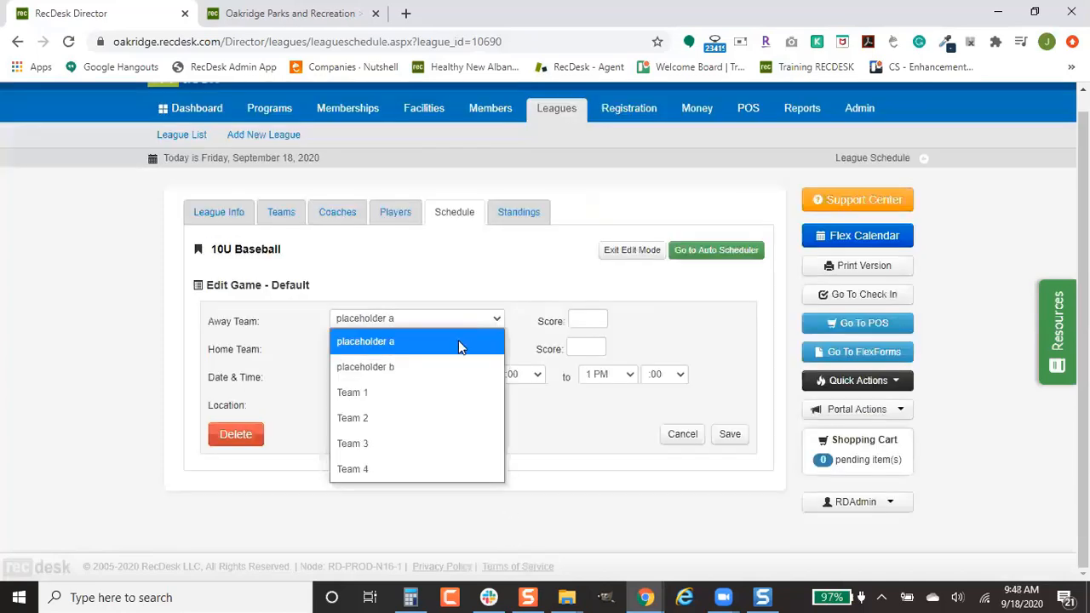
click(444, 418)
click(469, 349)
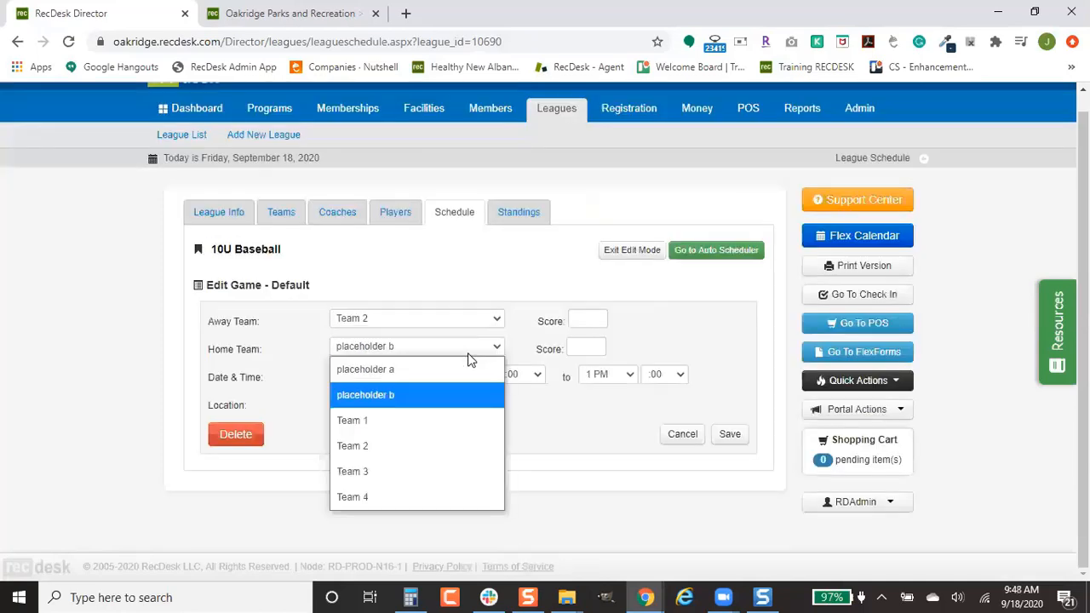
click(446, 493)
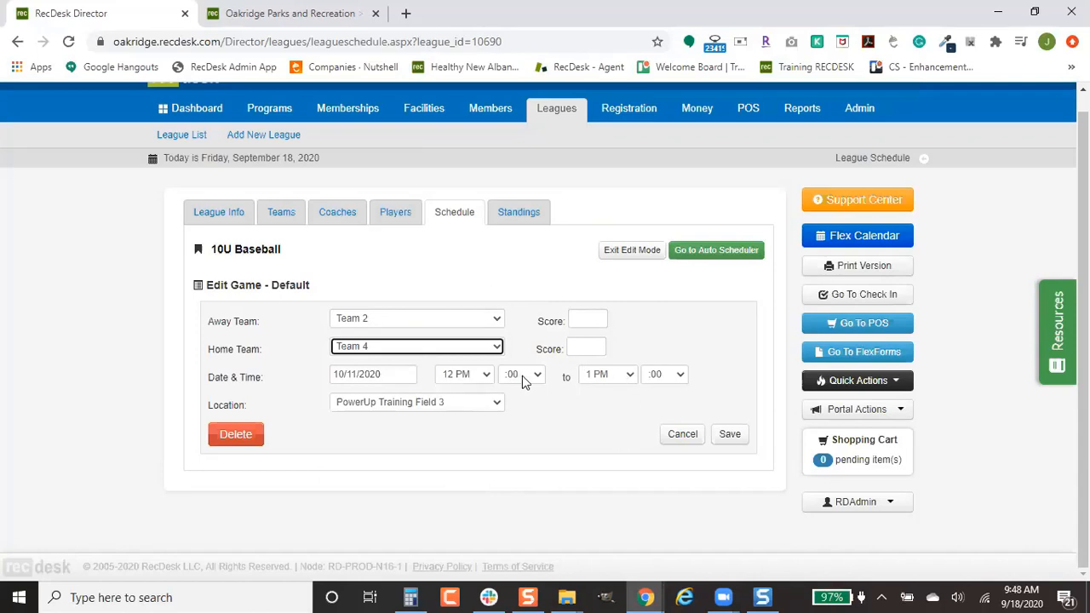
click(730, 434)
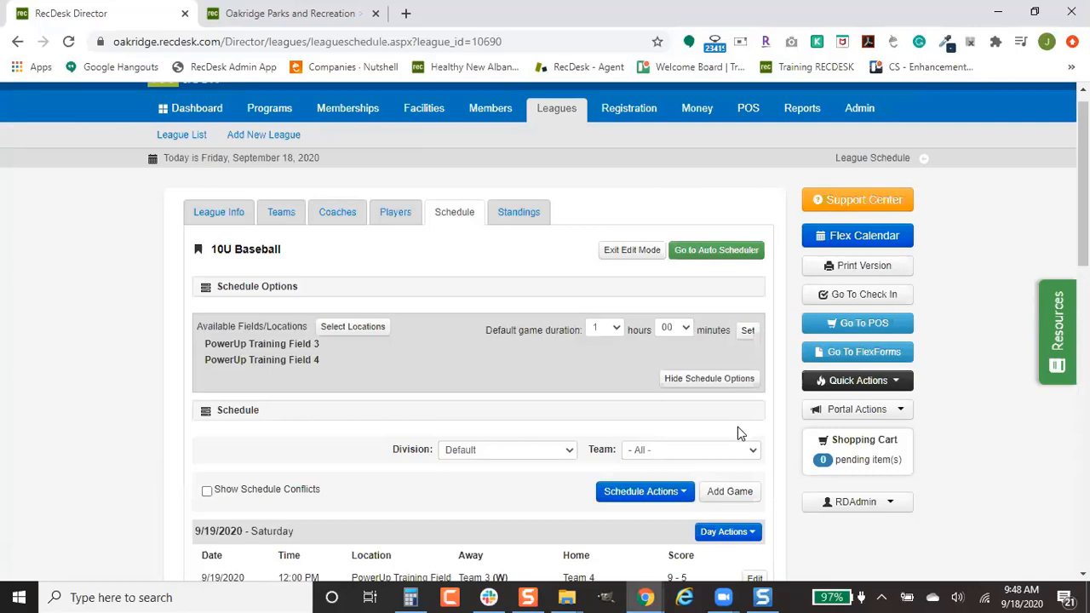
scroll(737, 427, down, 2)
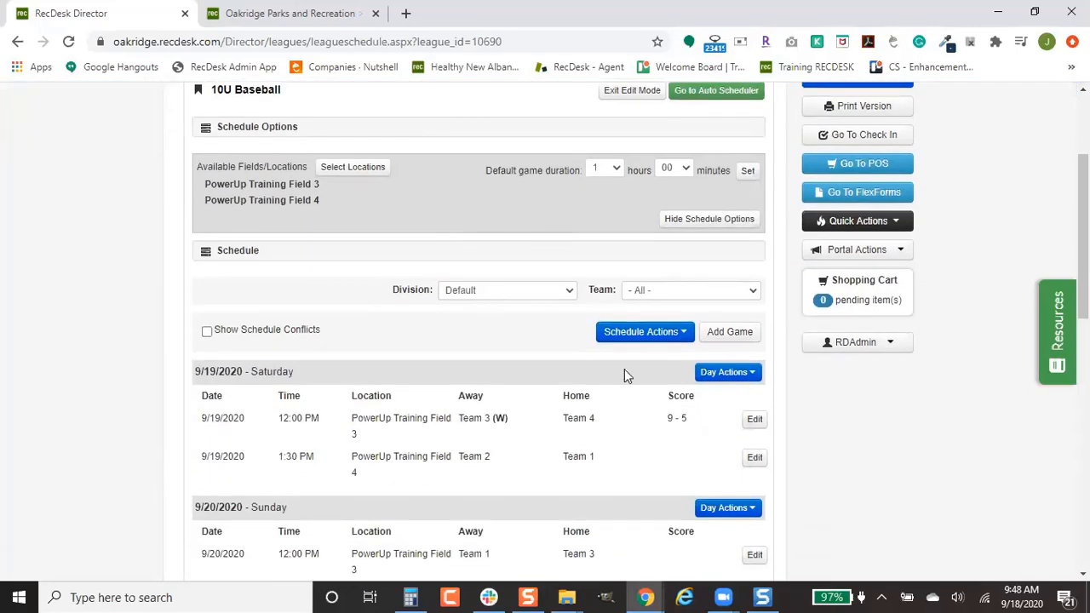
click(634, 337)
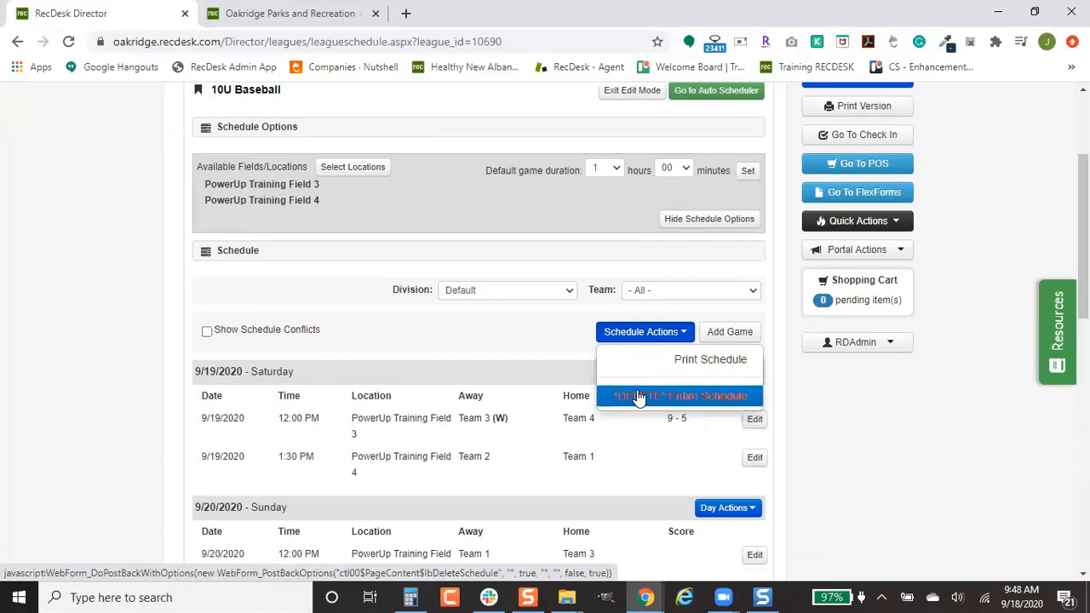
click(519, 419)
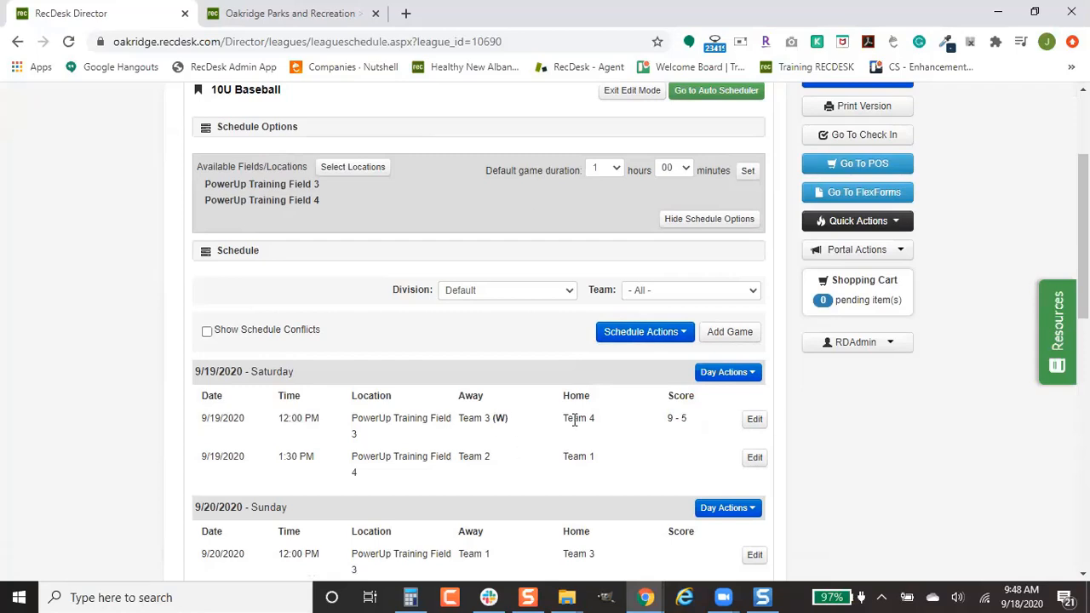
click(663, 331)
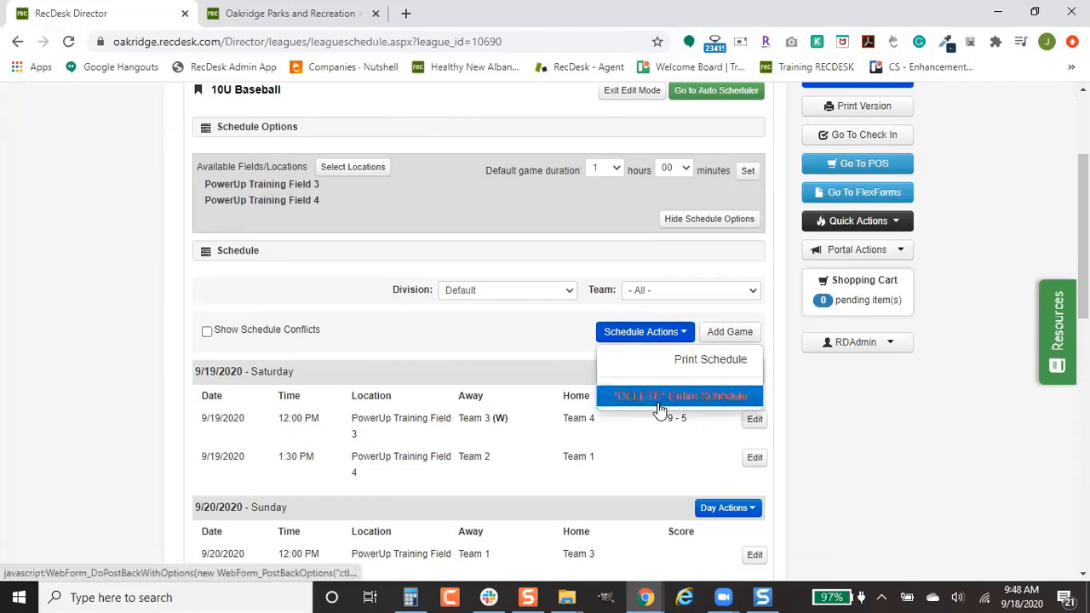
click(537, 413)
scroll(537, 414, up, 1)
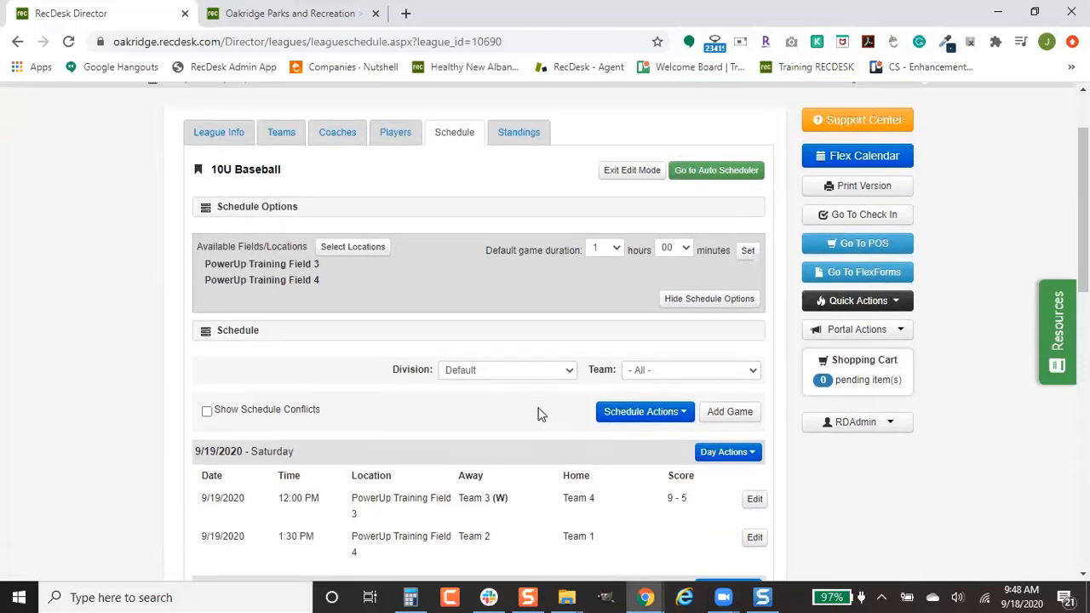
scroll(538, 413, up, 1)
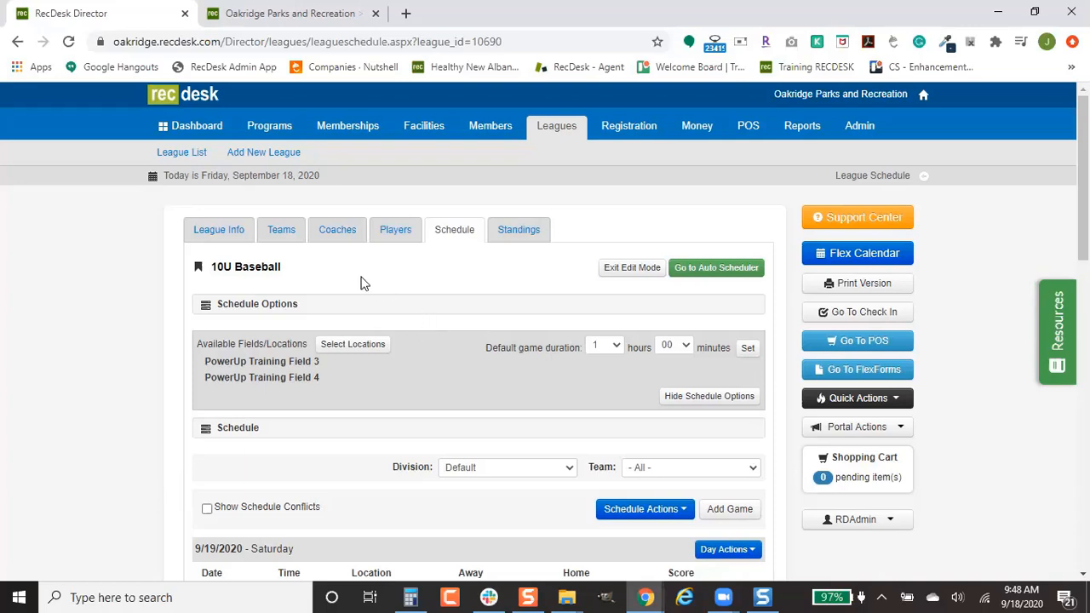
Step: Review Team 1's details and Actions options, then go back to the 10U Baseball league info
click(281, 229)
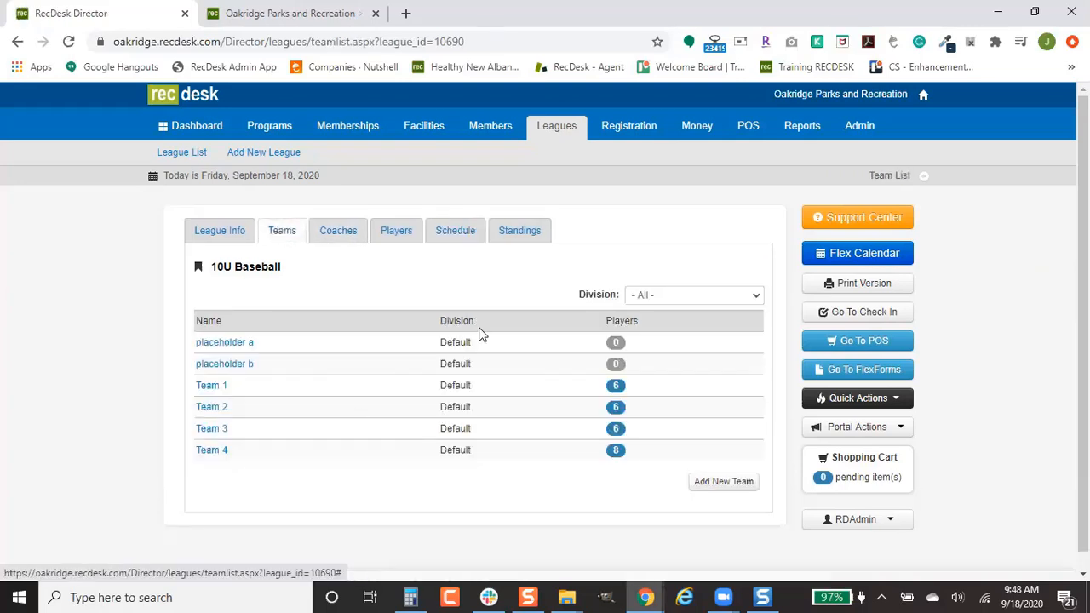
click(212, 386)
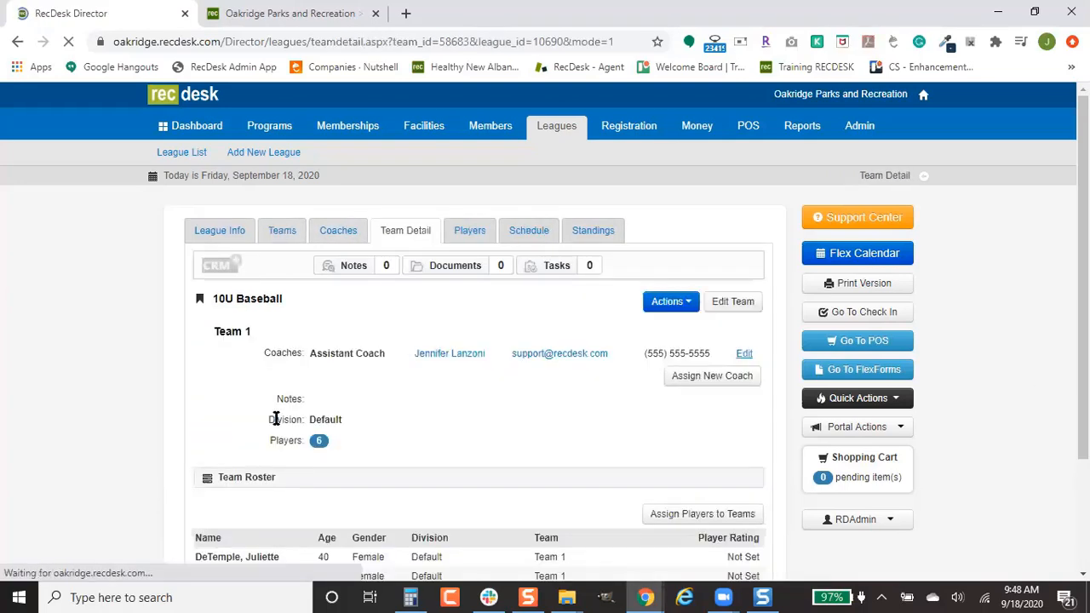
click(675, 304)
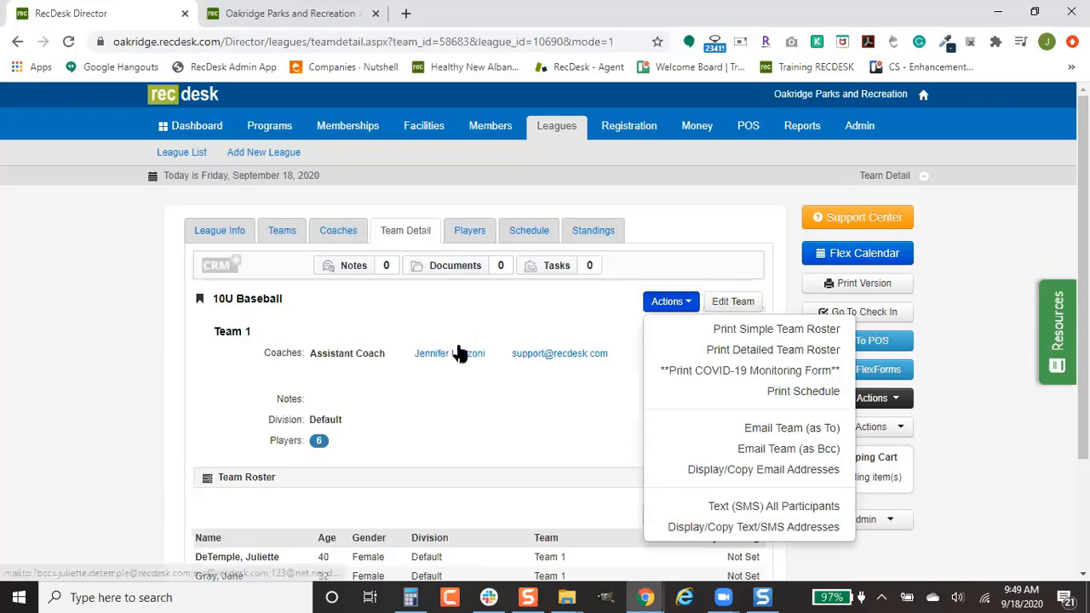
click(203, 236)
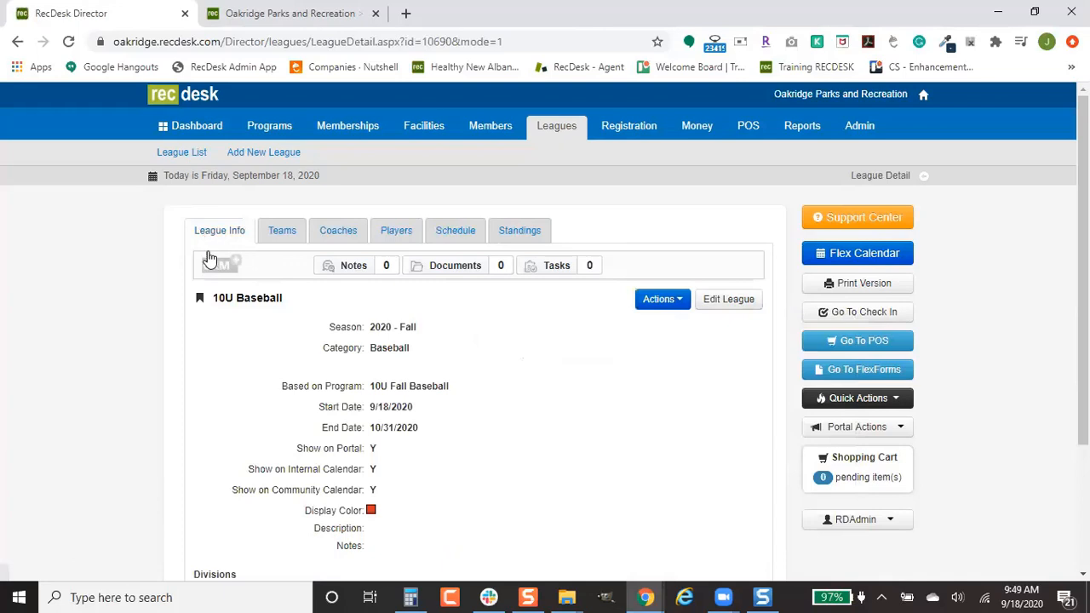
Step: Glance at the league's roster and email options, then go to the Admin user list
click(662, 306)
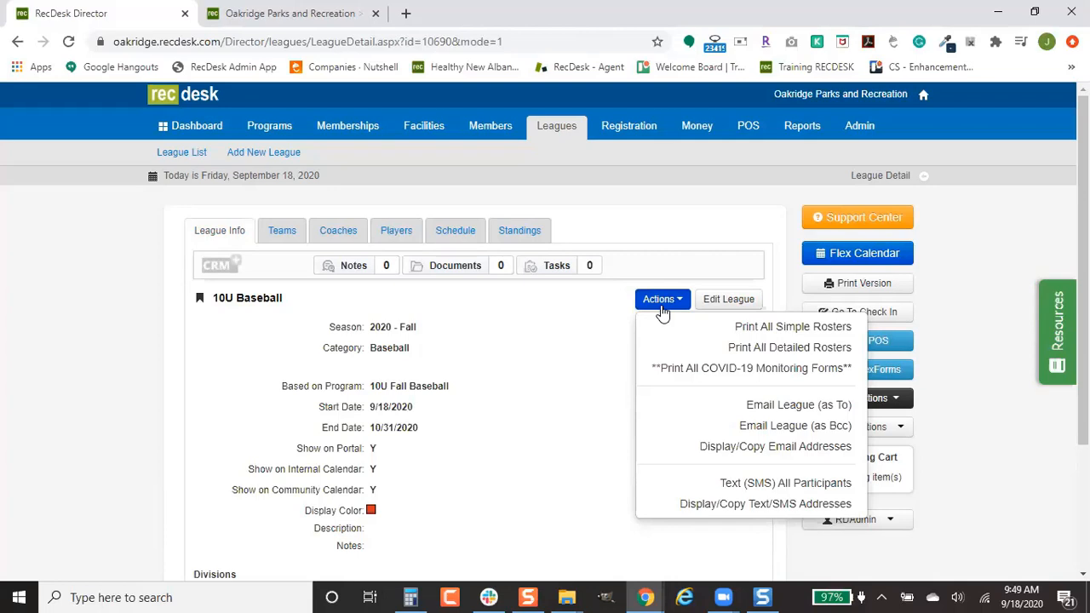
click(664, 229)
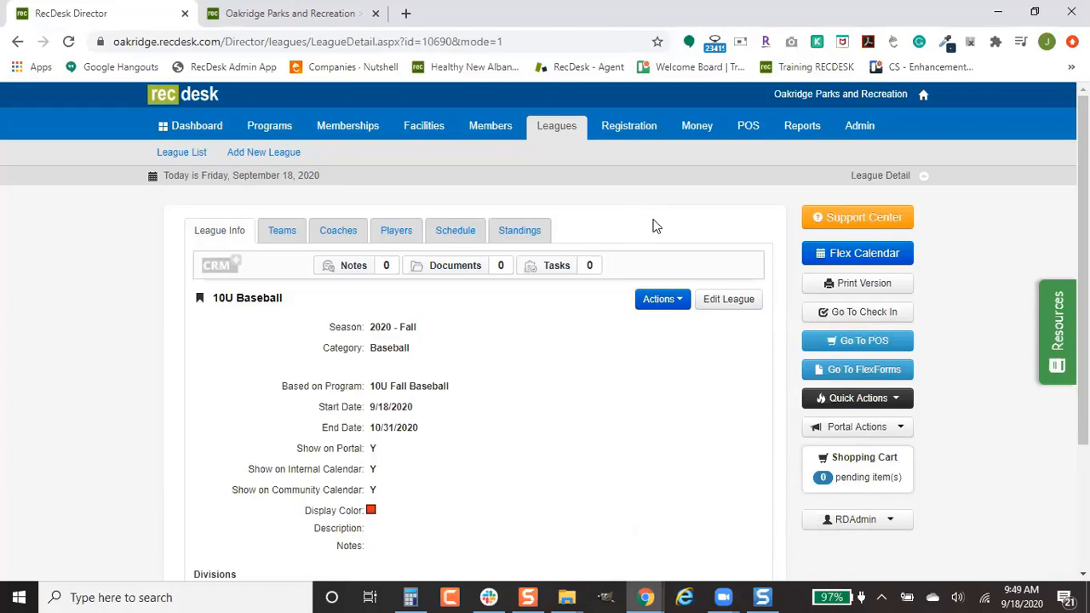
click(864, 136)
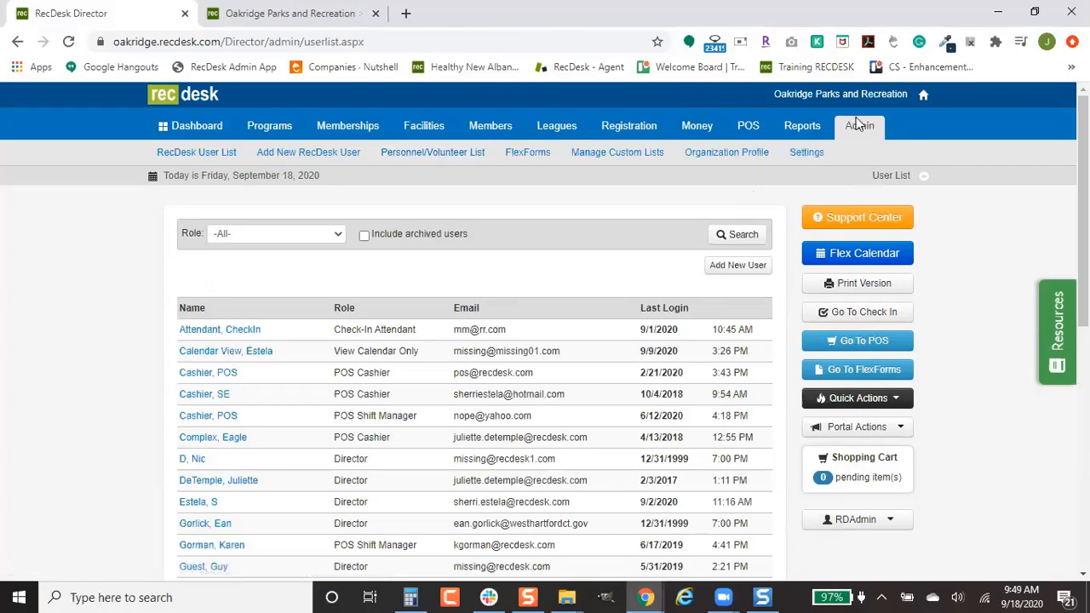
Step: Open Manage Document Types under Manage Custom Lists and start a new document type
click(439, 151)
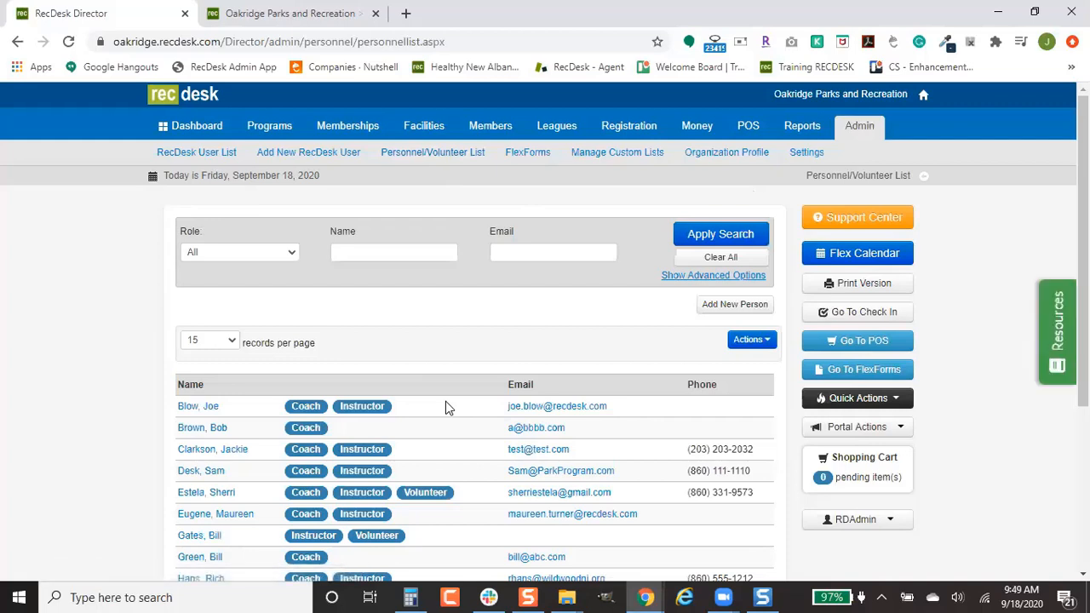
click(628, 158)
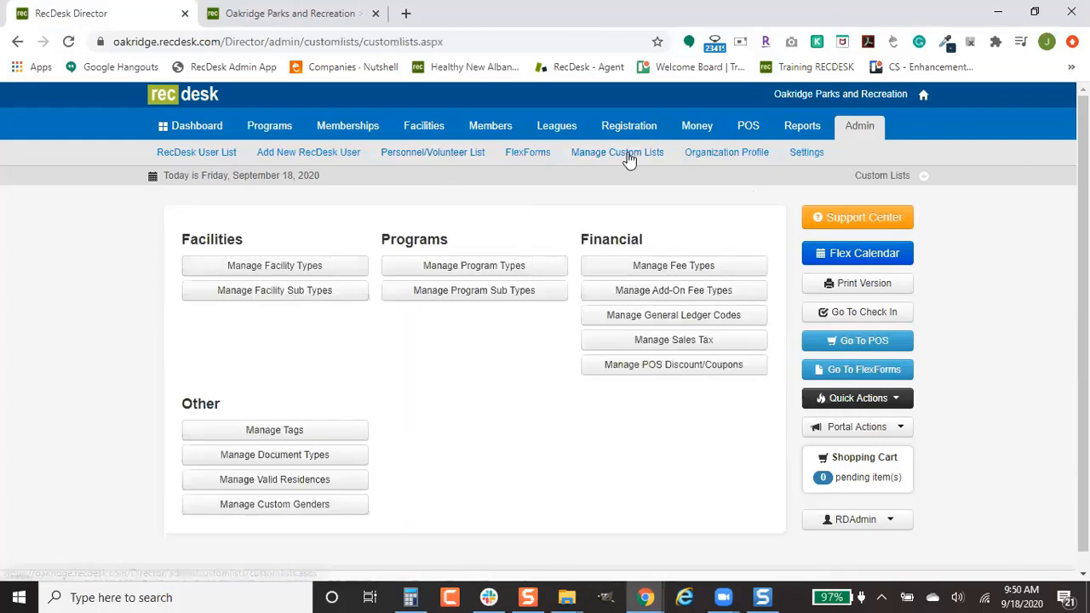
click(352, 459)
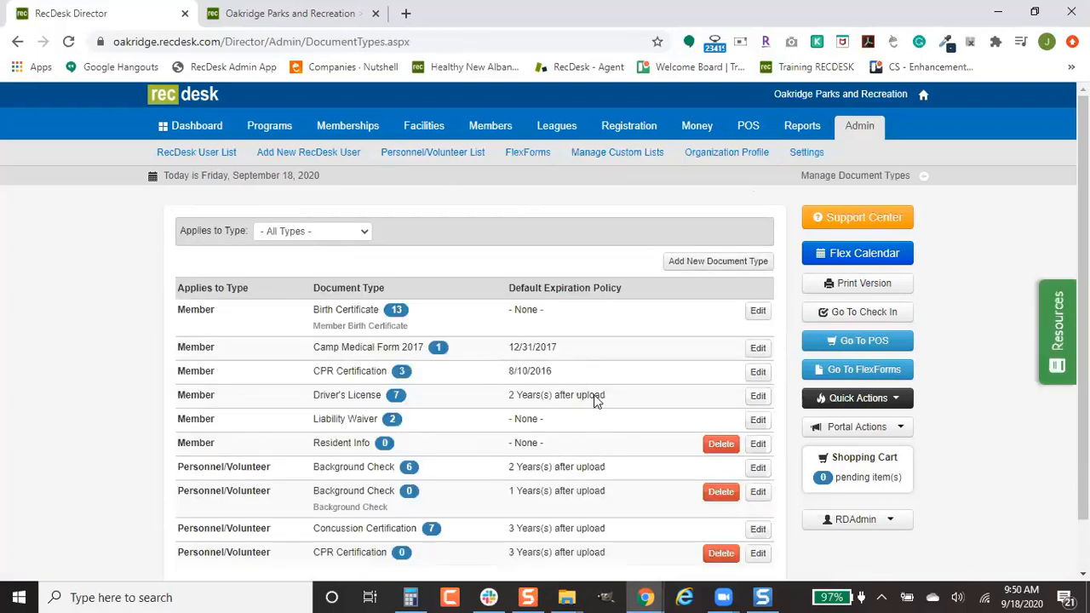
click(710, 264)
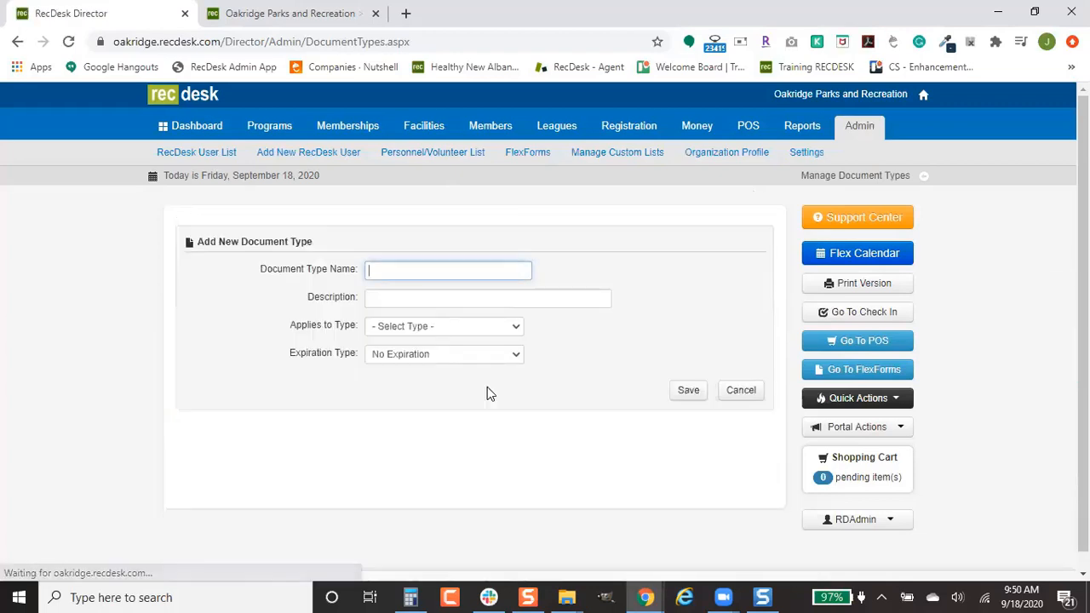
Step: Set the new document type's Expiration Type to Choose Pattern, then go to the Personnel/Volunteer List
click(451, 354)
click(451, 431)
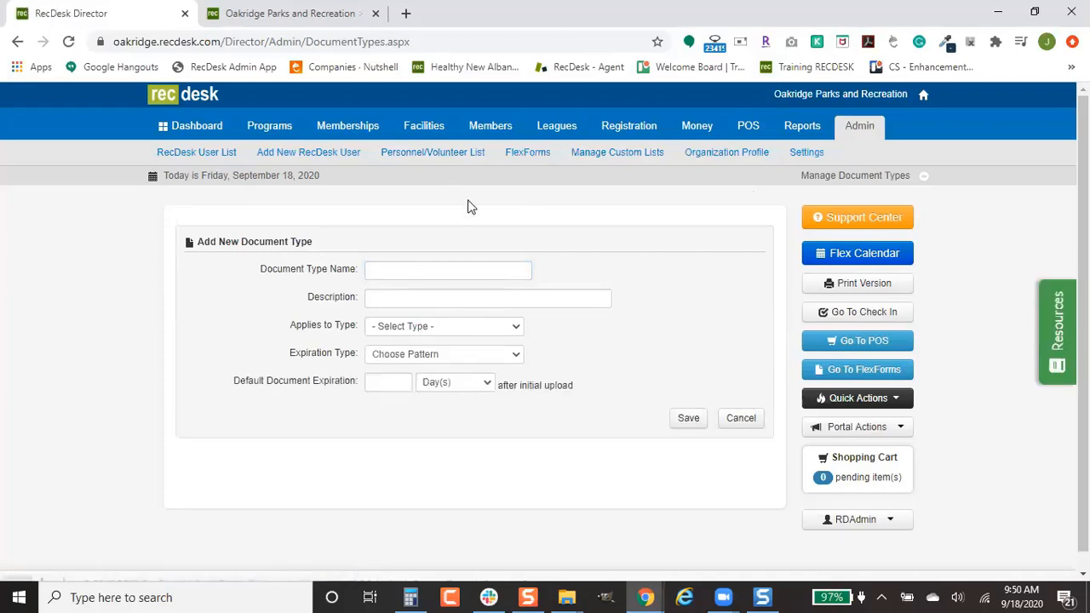
click(471, 162)
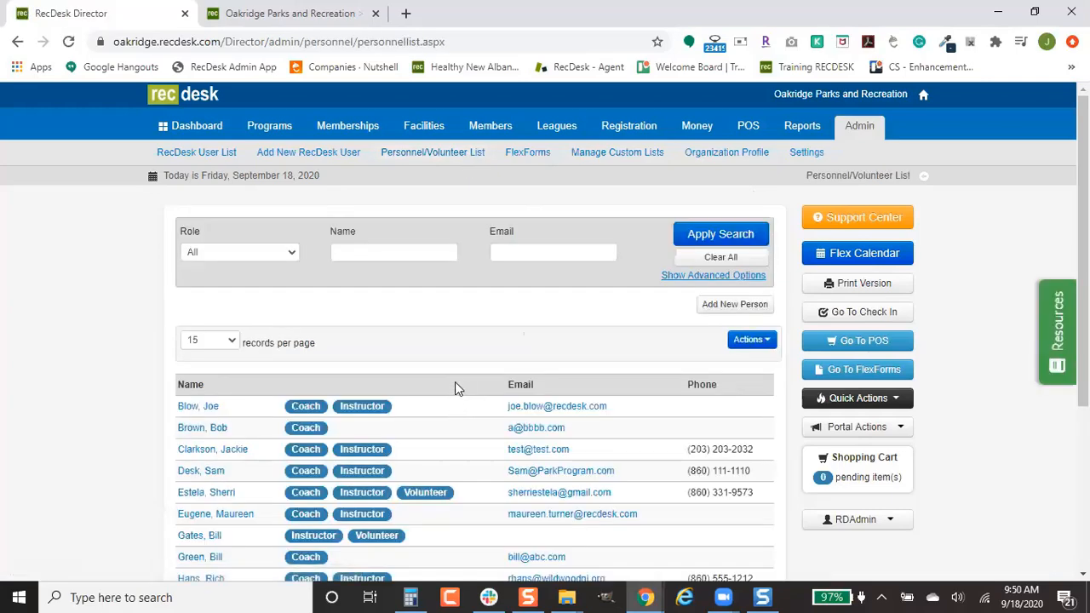
Step: Open the coach's record from page 2 of the personnel list and begin attaching a new document
scroll(458, 375, down, 3)
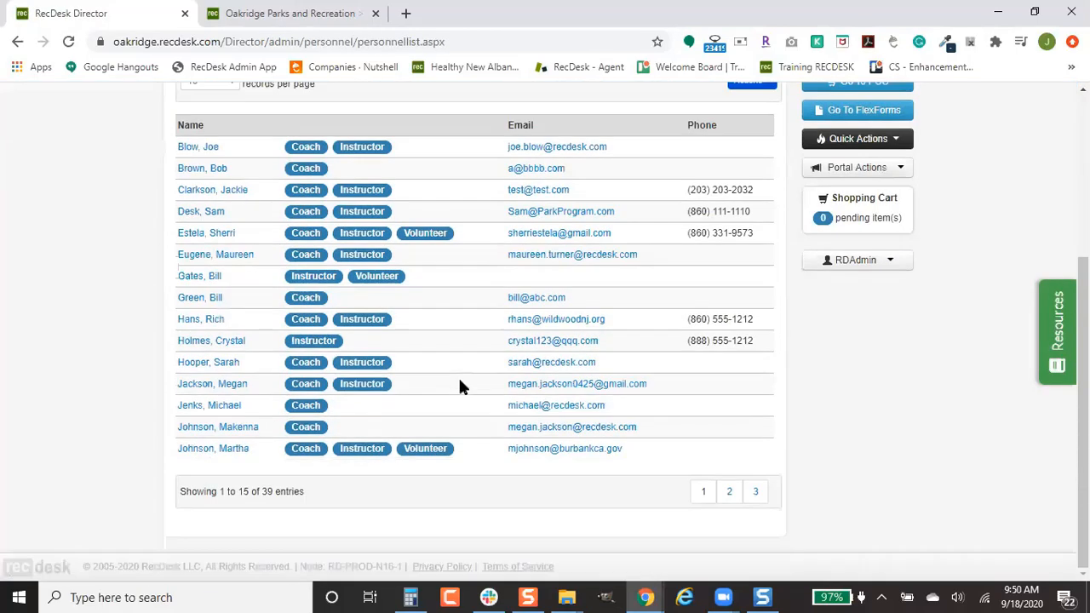
click(728, 491)
click(954, 546)
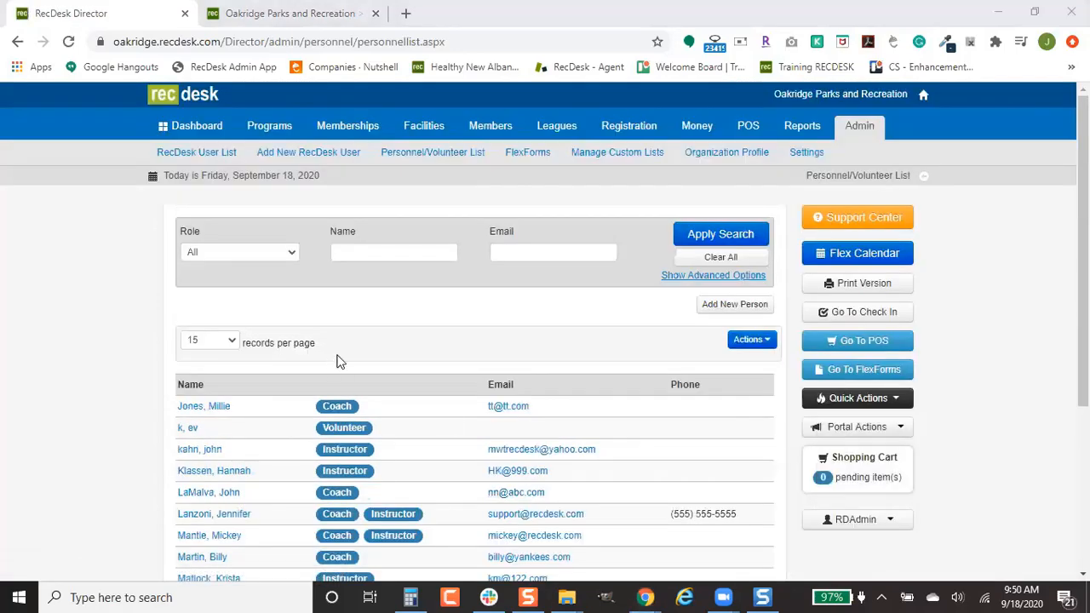
scroll(304, 367, down, 1)
click(220, 437)
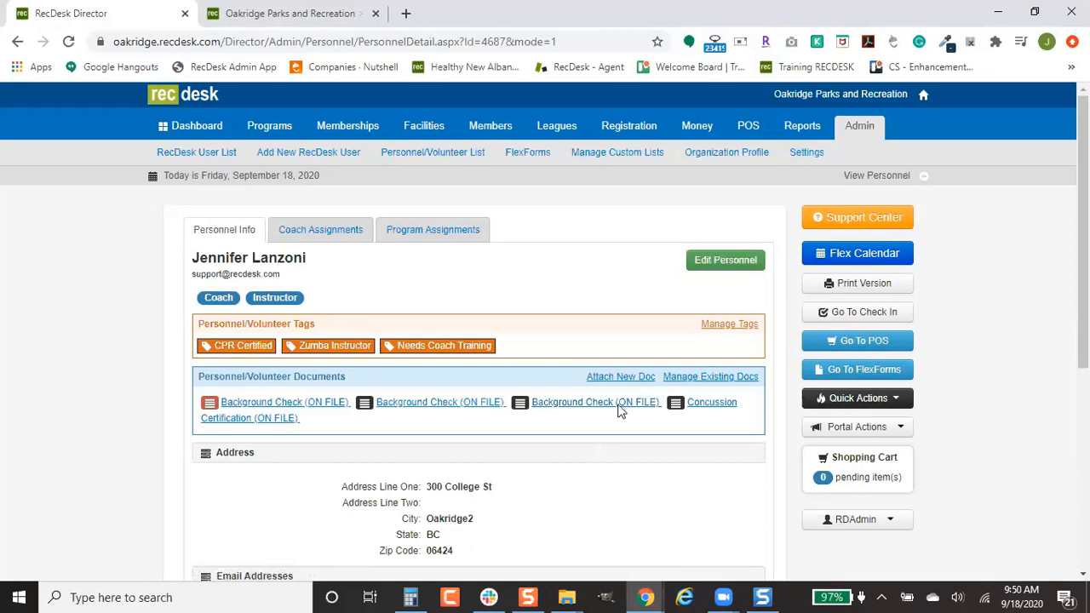
click(621, 378)
scroll(498, 461, down, 1)
scroll(502, 461, down, 1)
click(495, 319)
Step: Choose Background Check as the document type with an expiration date of 07/01/2022
click(492, 374)
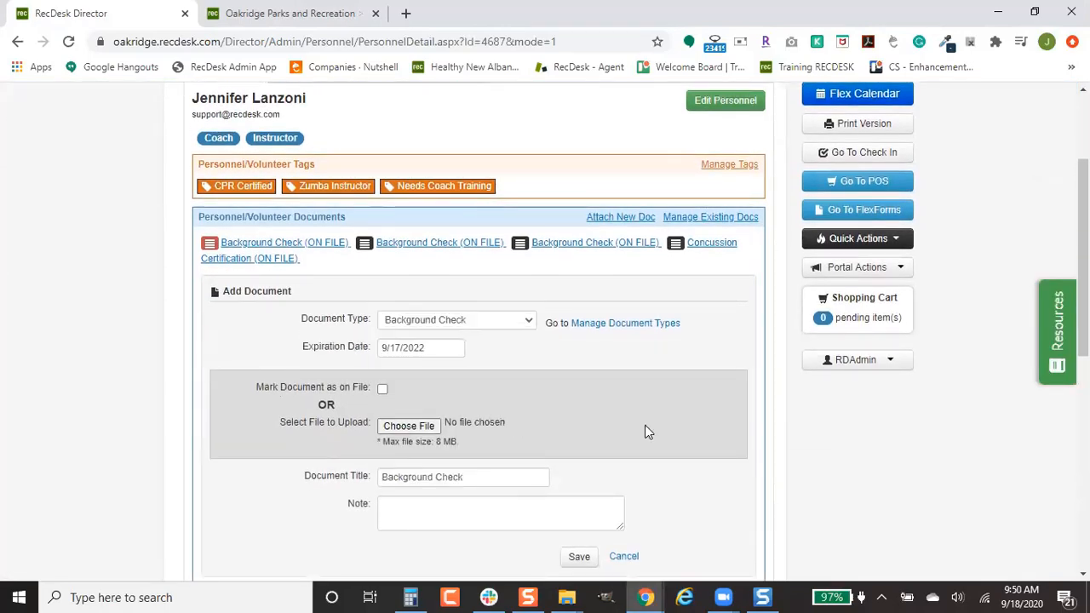
click(435, 347)
click(391, 372)
click(390, 372)
click(521, 423)
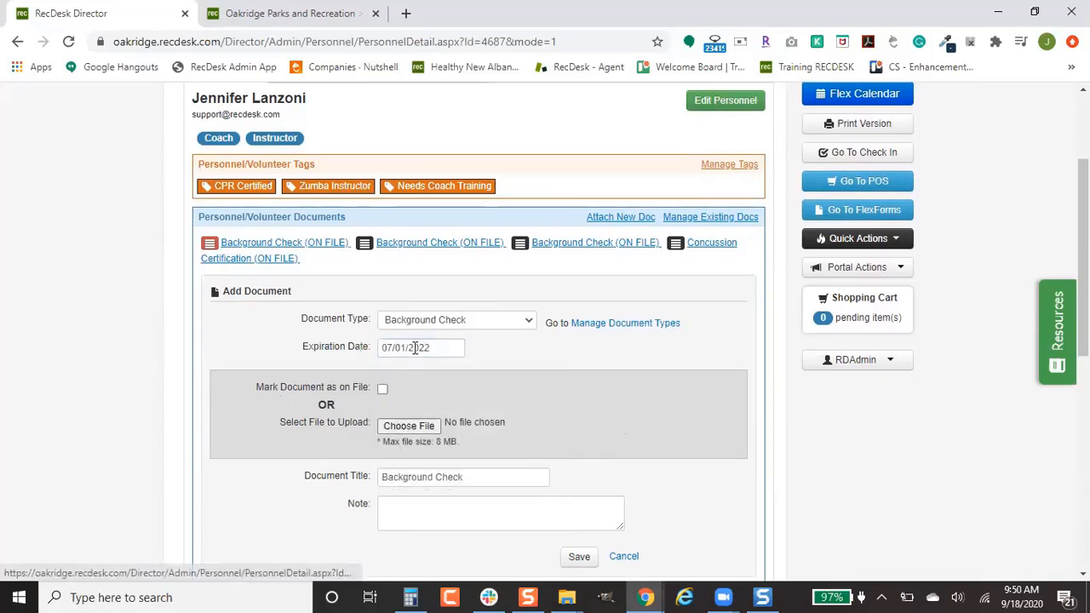
scroll(619, 438, down, 1)
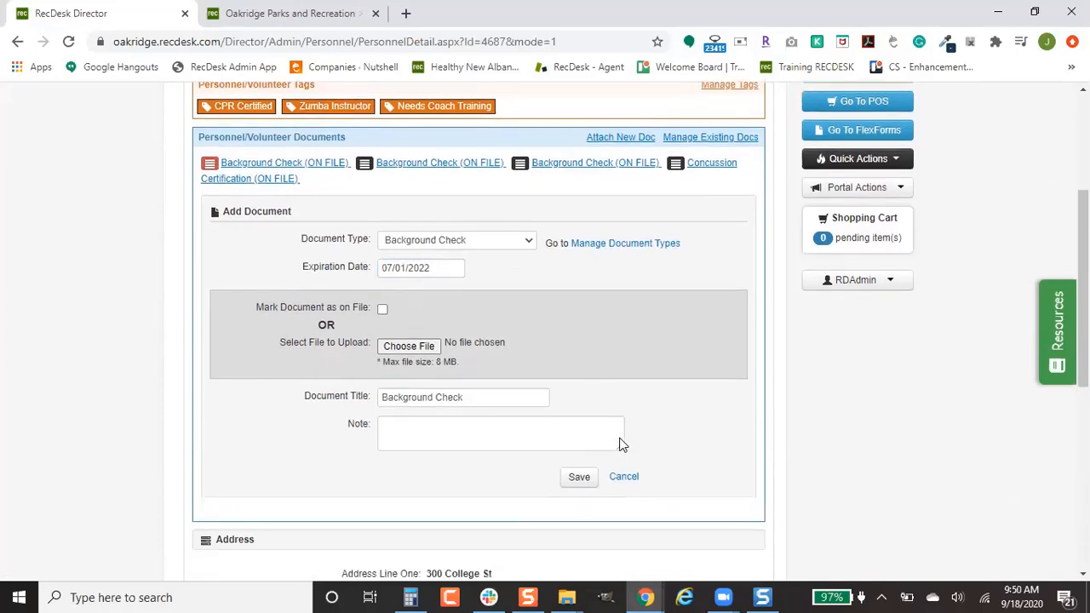
Step: Mark the document as on file and save it
click(383, 310)
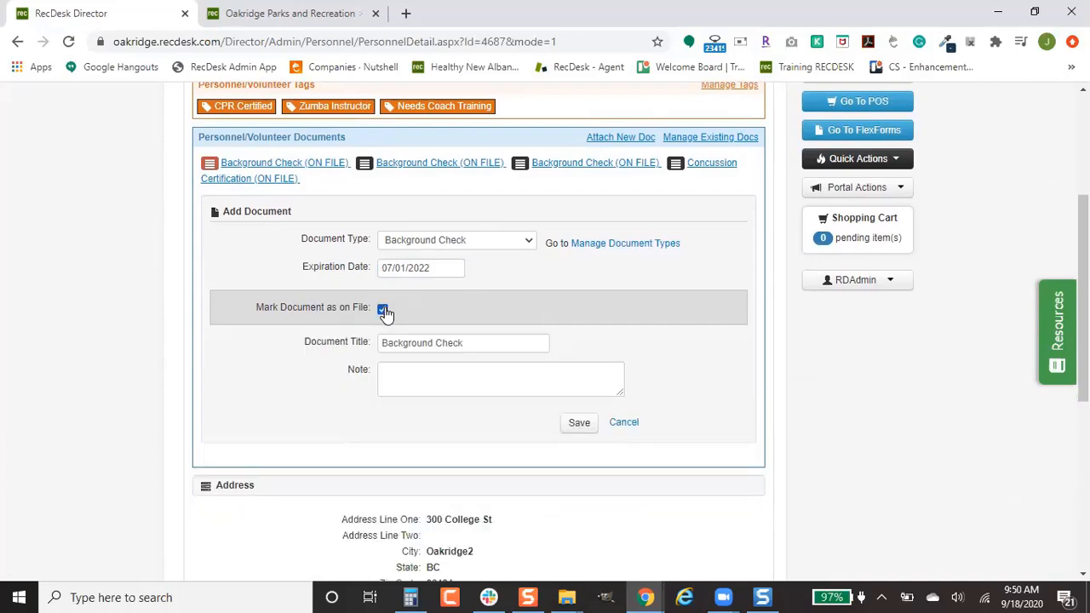
click(383, 310)
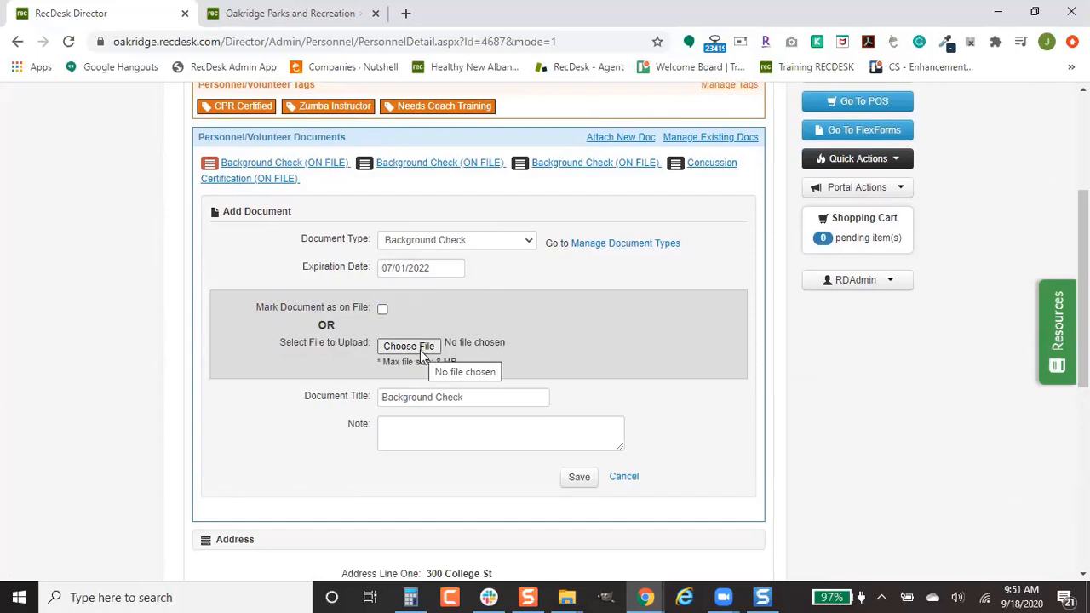
click(382, 309)
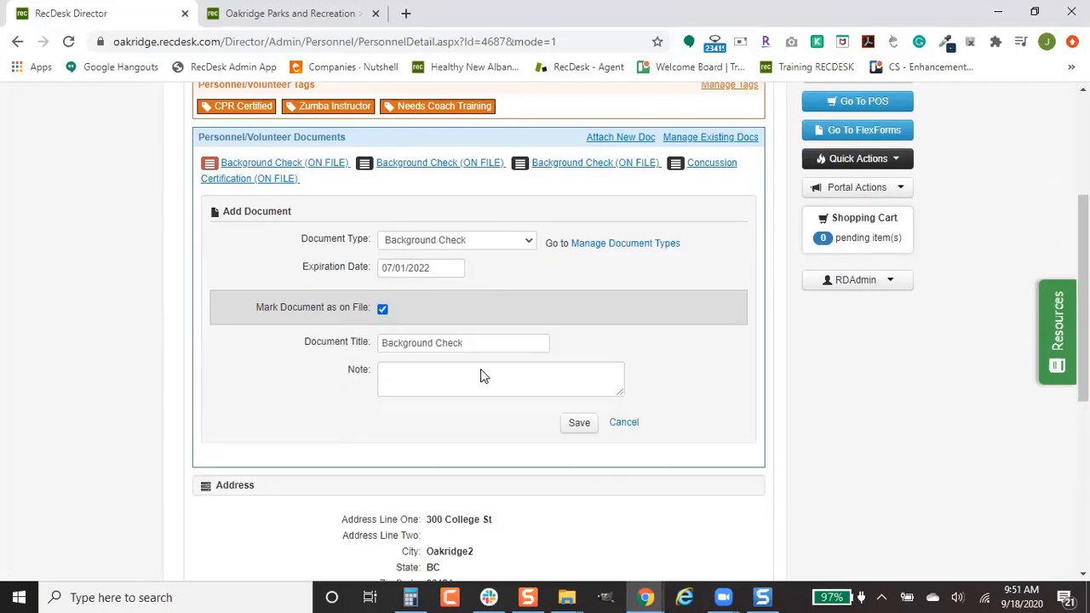
click(578, 423)
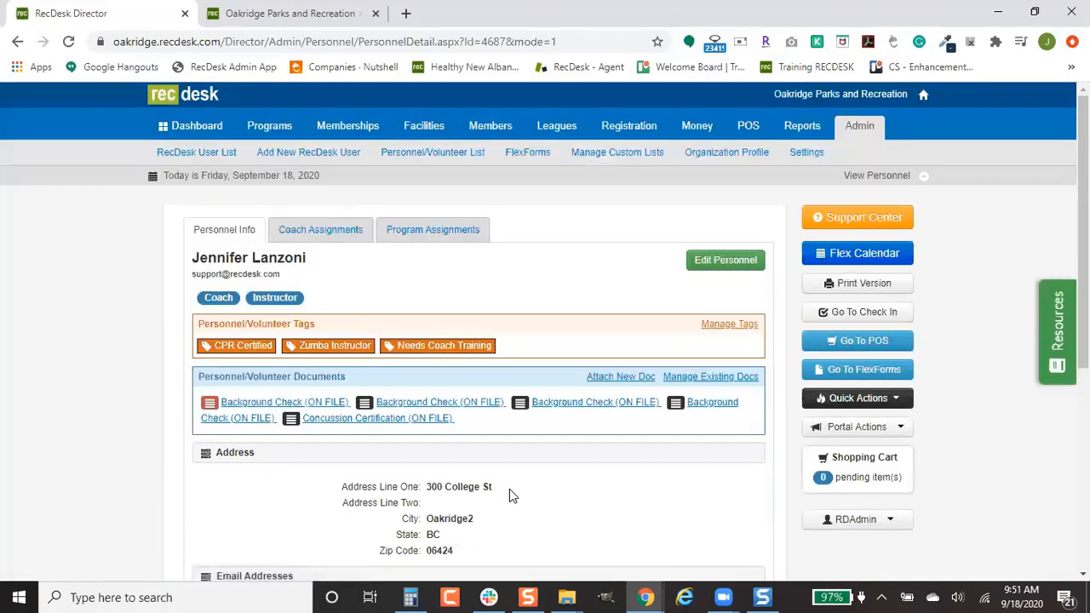
Step: Open the League List of current and future leagues from the Leagues tab
click(569, 128)
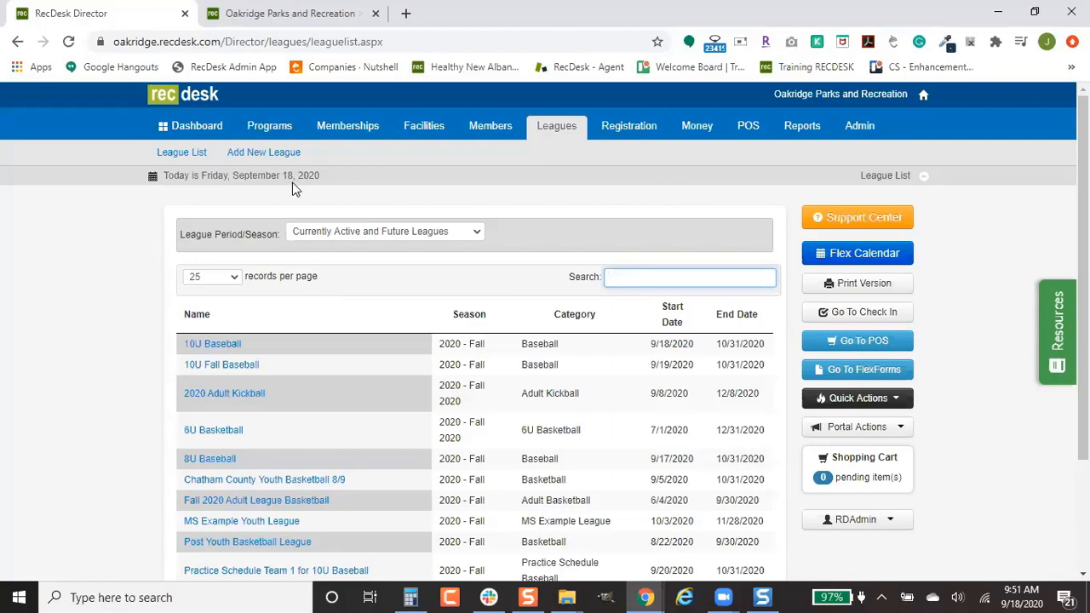
Step: Add a new league based on 10U Fall Baseball named 'Practice Schedule 10U Baseball'
click(288, 159)
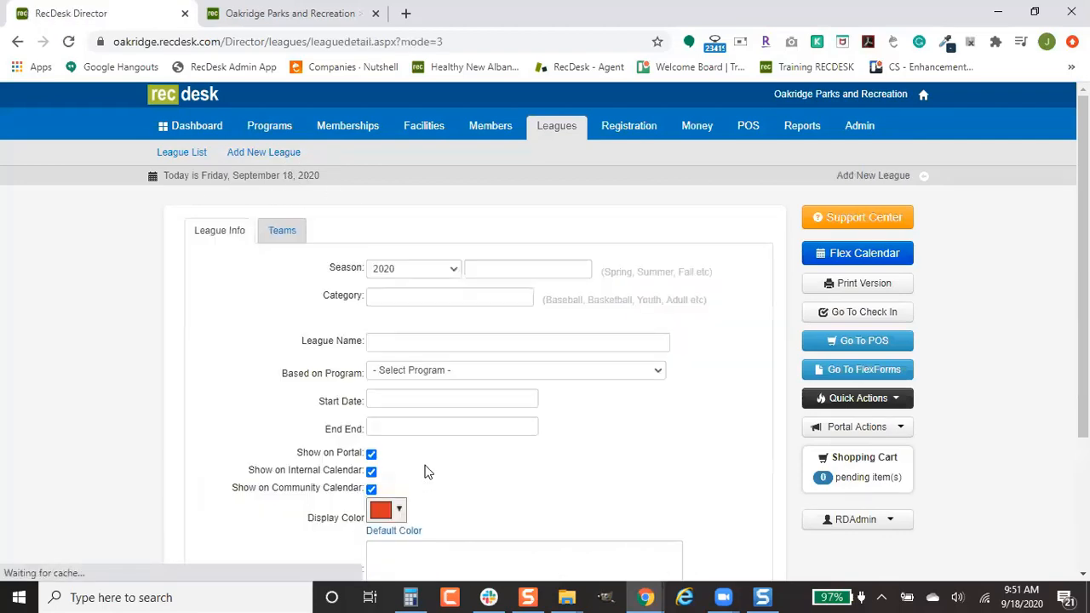
click(469, 372)
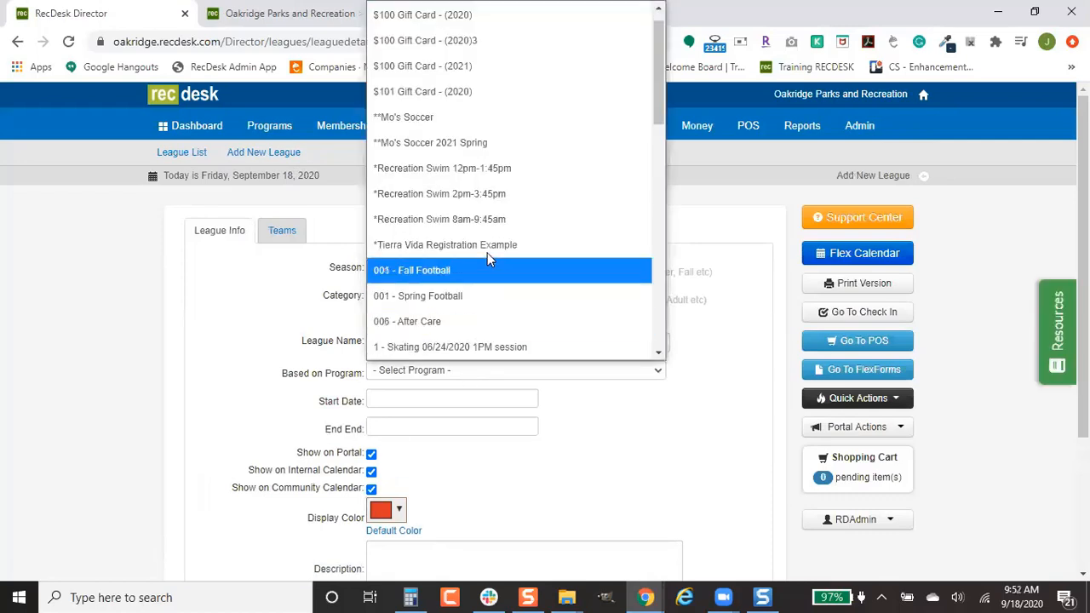
scroll(515, 337, down, 4)
click(511, 75)
click(458, 342)
text(Prac)
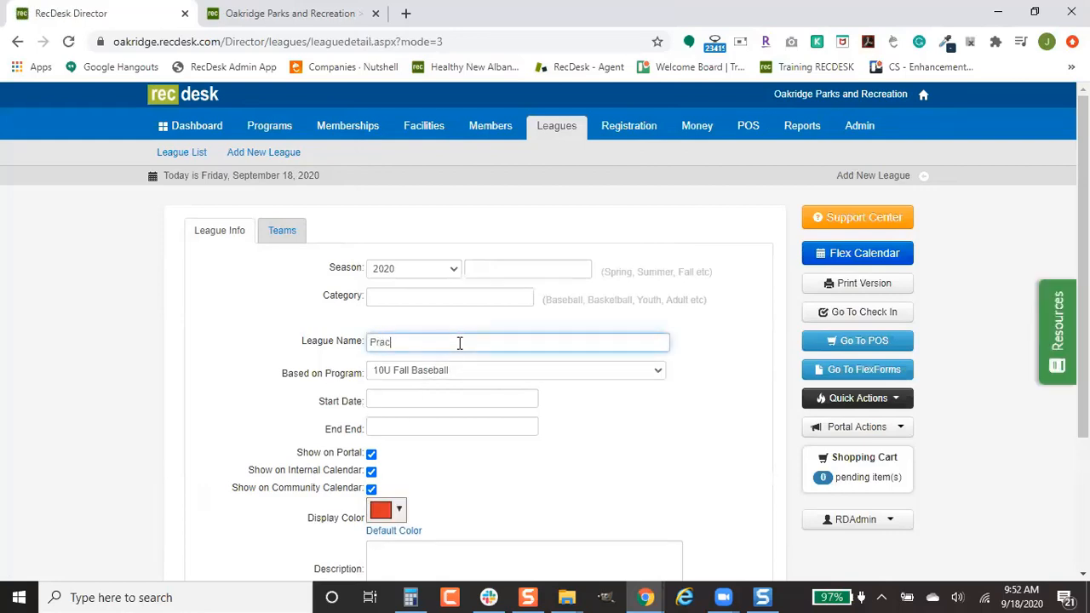
text(tice Schedule 10U Baseball)
scroll(506, 423, down, 1)
scroll(263, 190, up, 1)
Step: Go to the Community Portal's sign-in page and choose the Instructor/Coach/Volunteer login
click(182, 155)
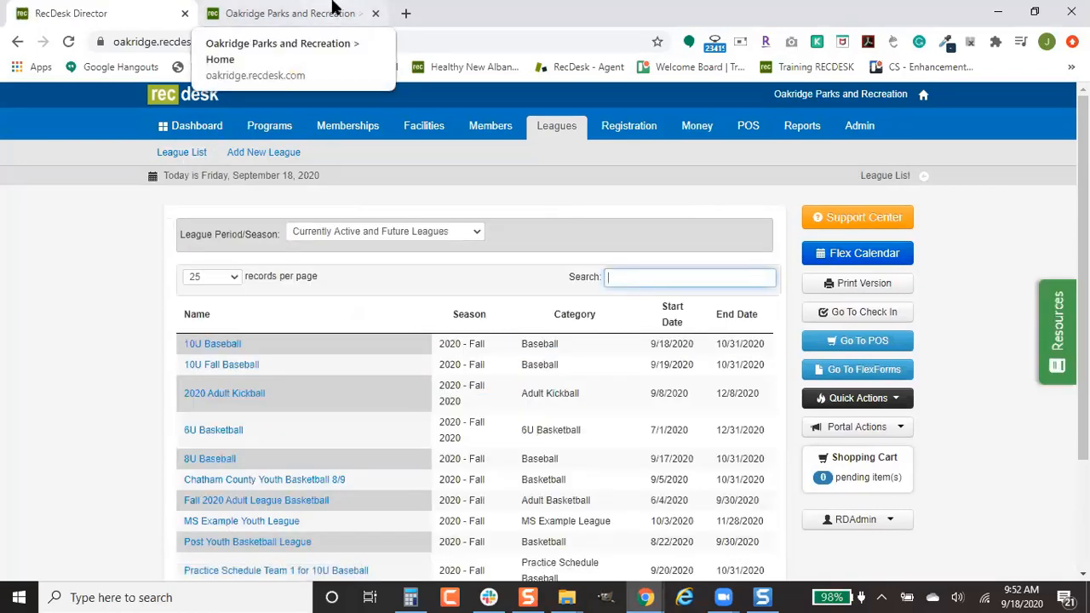
click(334, 8)
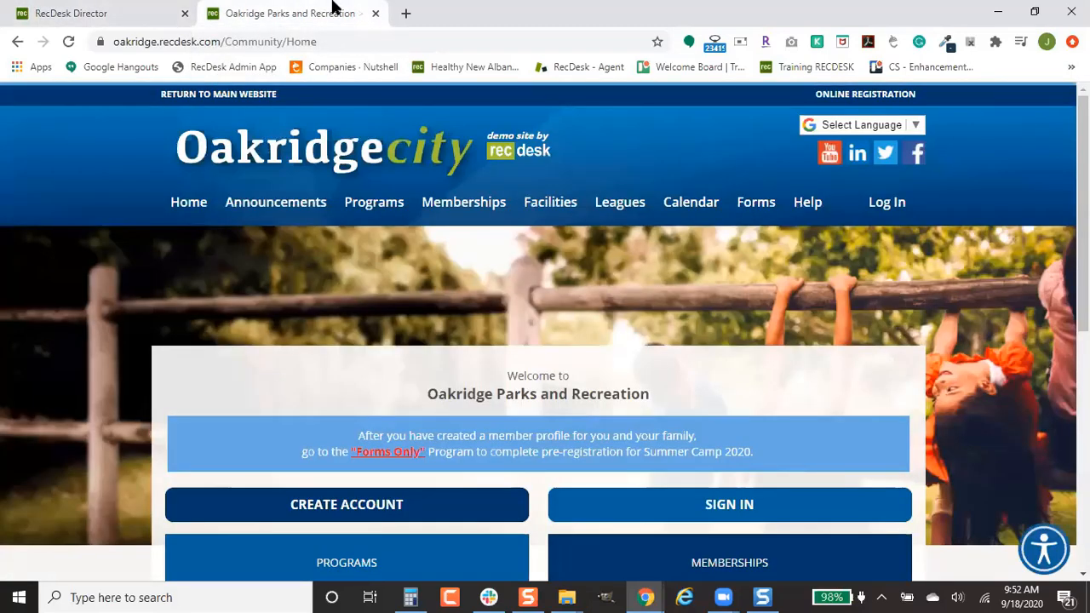
click(700, 521)
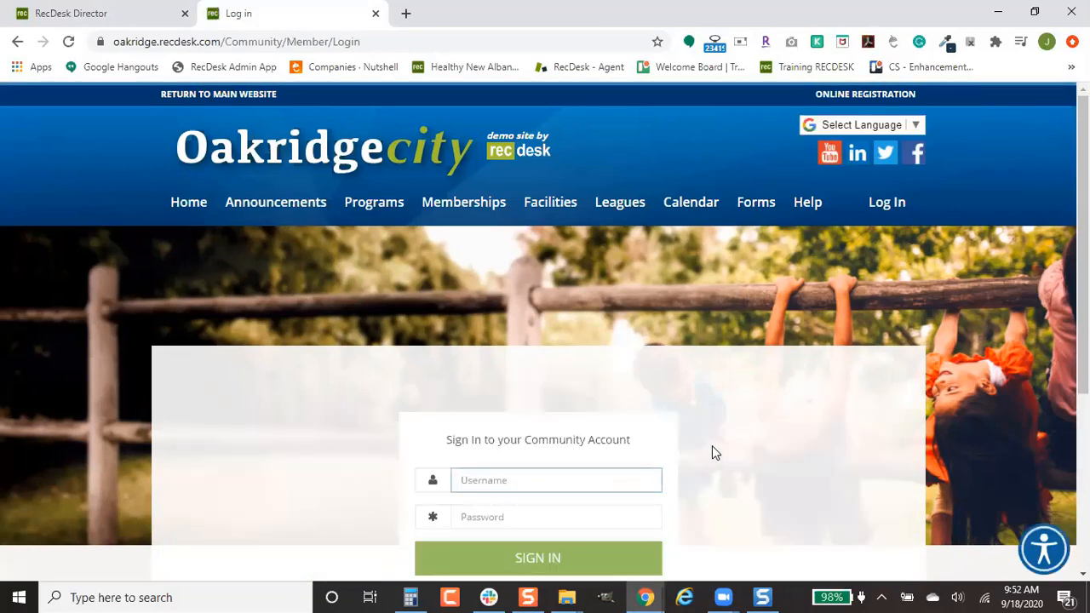
scroll(712, 445, down, 1)
scroll(712, 446, down, 3)
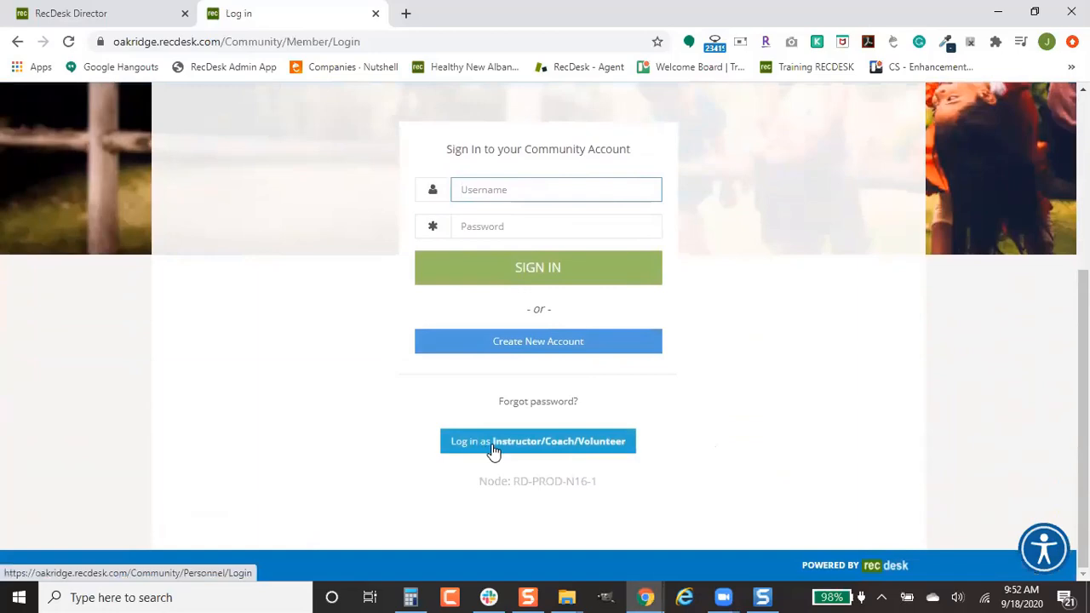
click(493, 451)
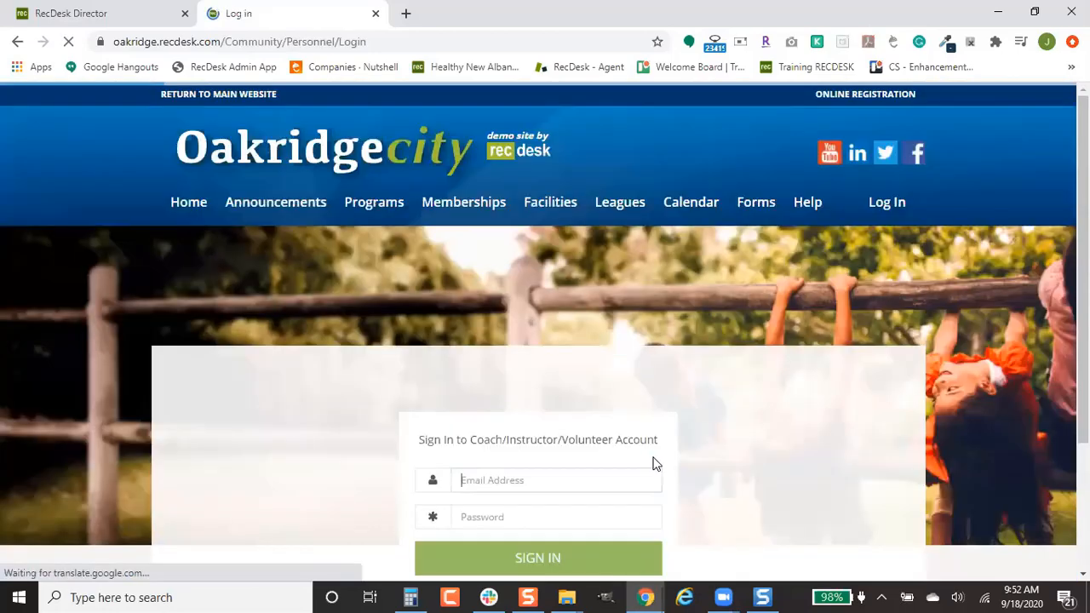
scroll(721, 419, down, 1)
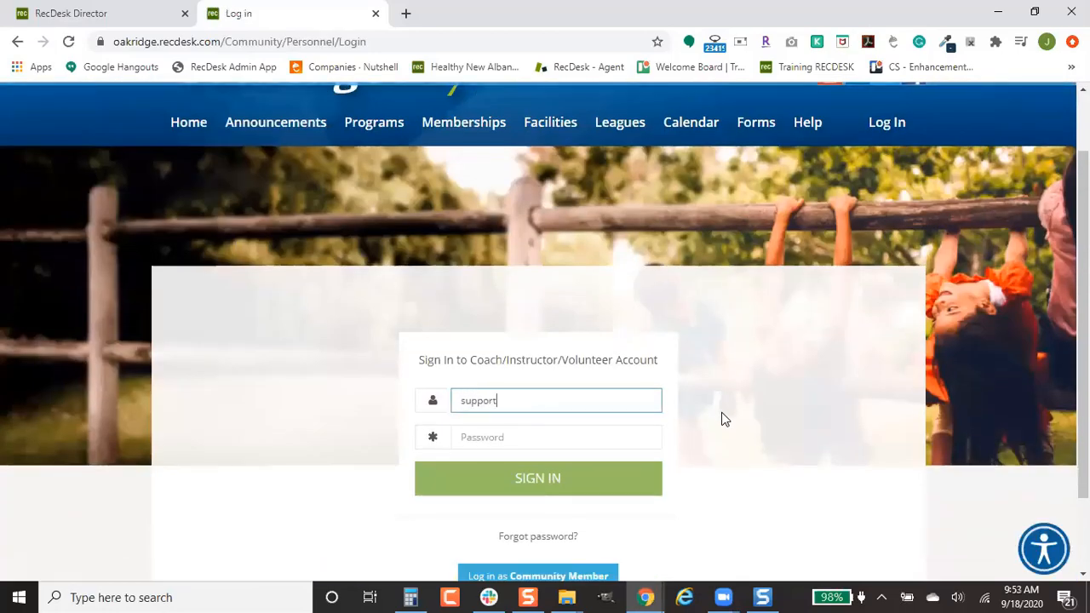
Step: Enter the coach account's email and password and sign in
key(Tab)
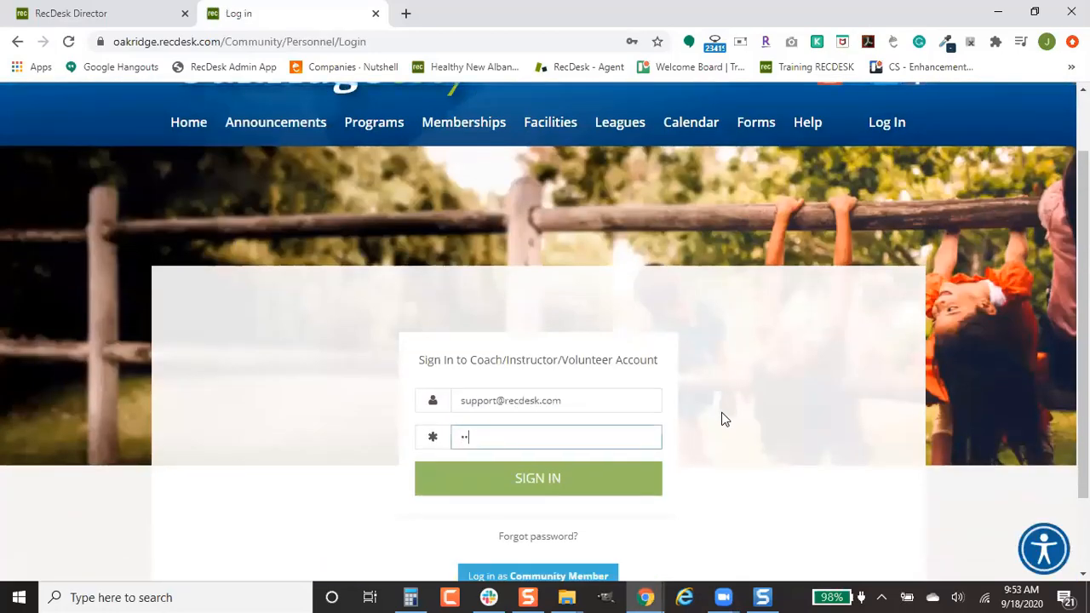
text(********)
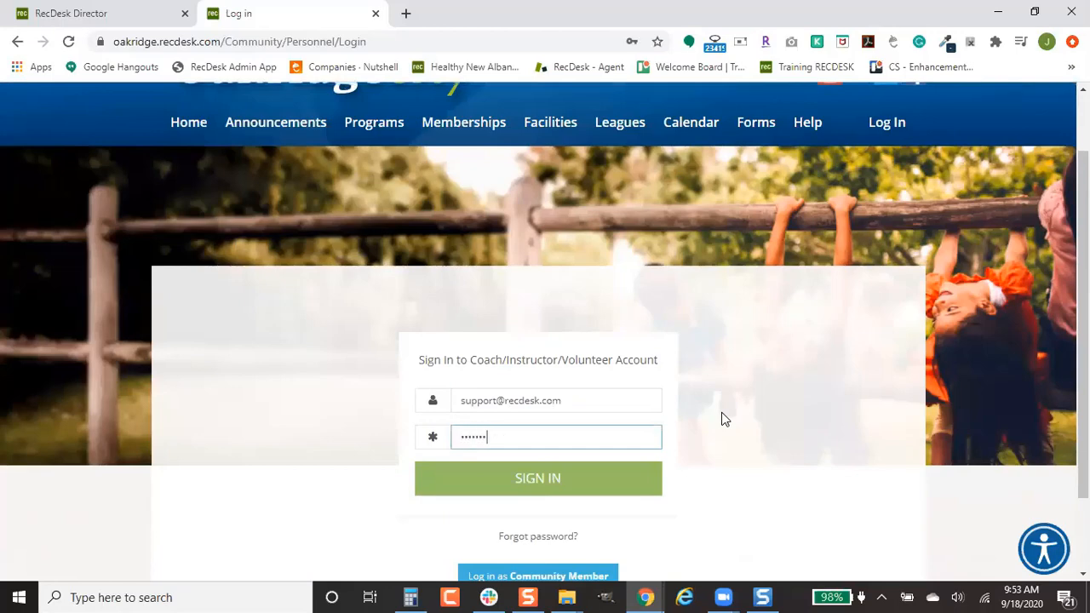
key(Return)
scroll(721, 412, down, 2)
Step: Open the 10U Baseball - Default roster from My Leagues, keeping all teams shown
click(721, 412)
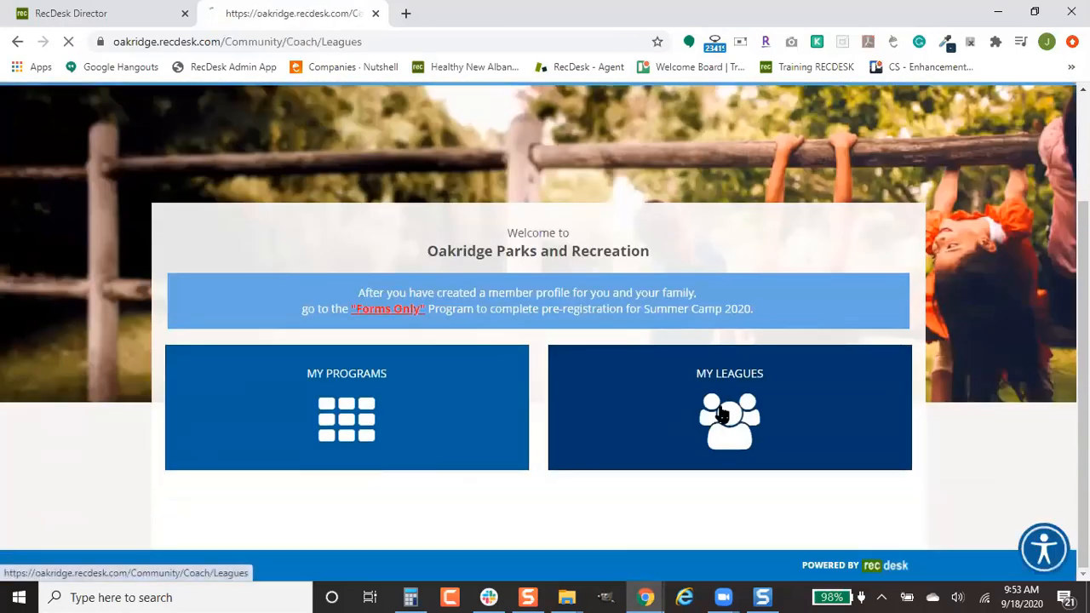
scroll(721, 414, down, 1)
scroll(721, 415, down, 1)
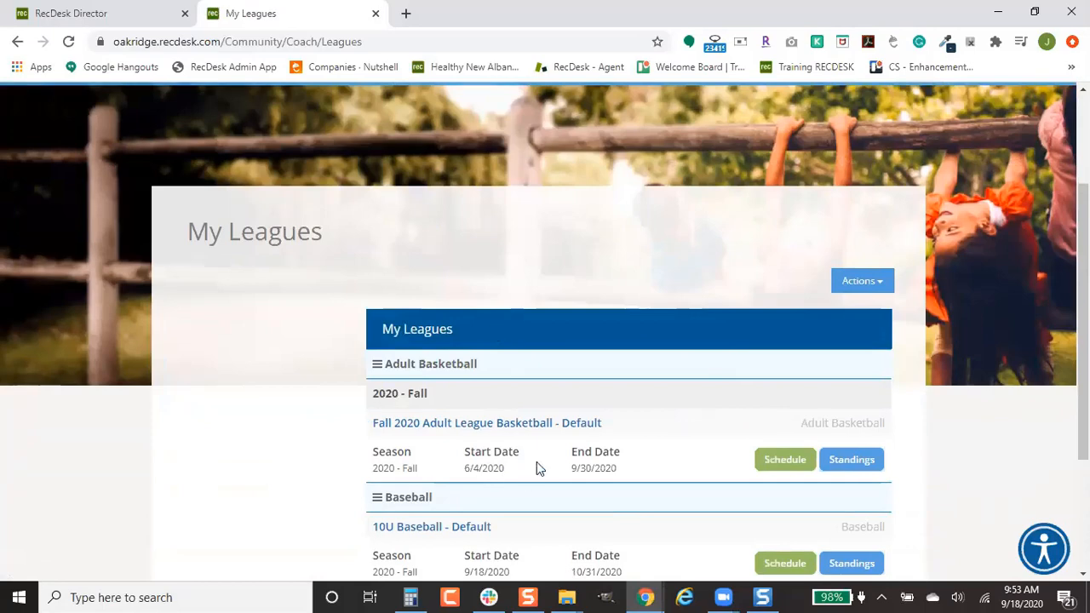
scroll(537, 461, down, 2)
click(460, 375)
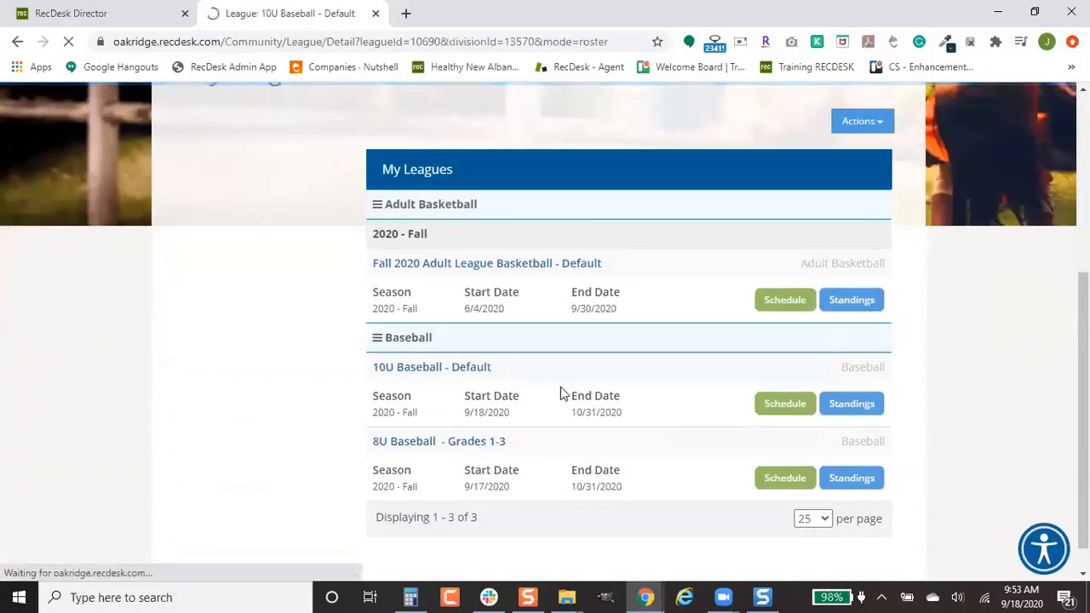
scroll(673, 429, down, 3)
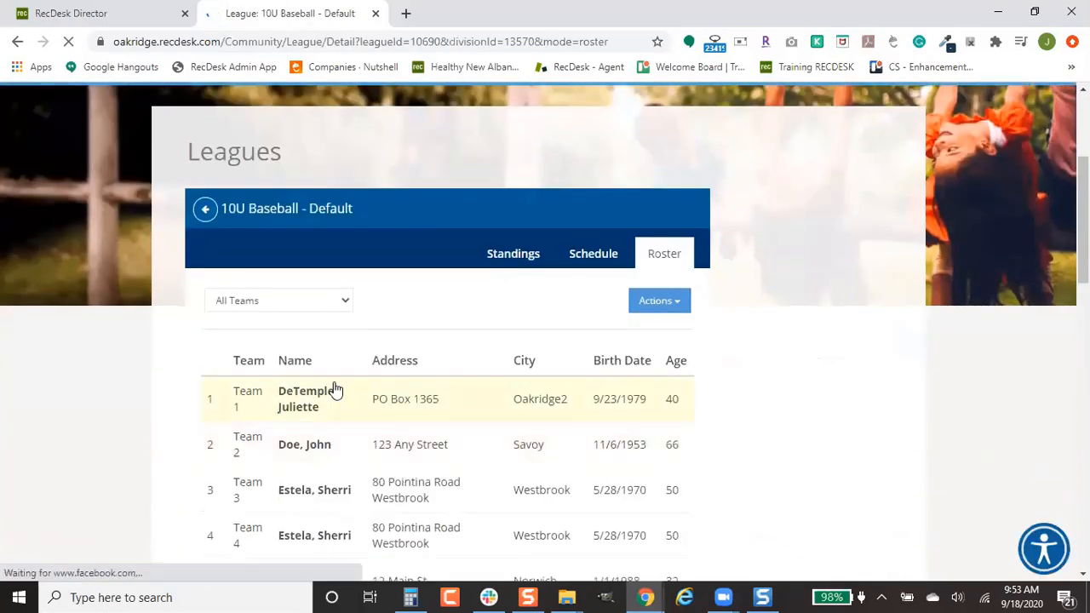
click(334, 302)
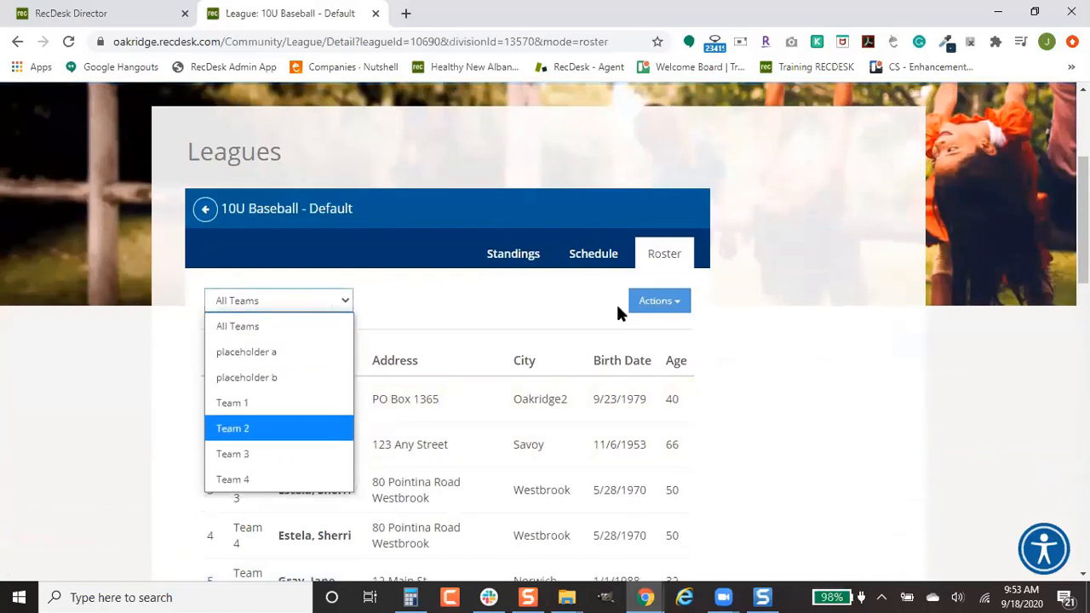
click(661, 303)
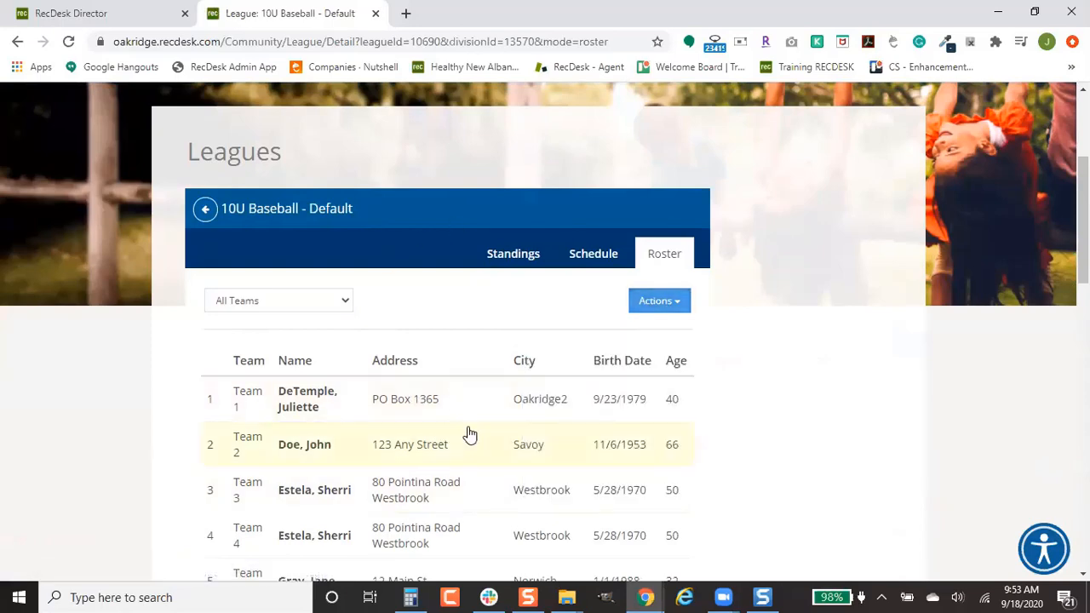
Step: Review the first player's Address, Contact and Emergency details, then close the profile
click(547, 397)
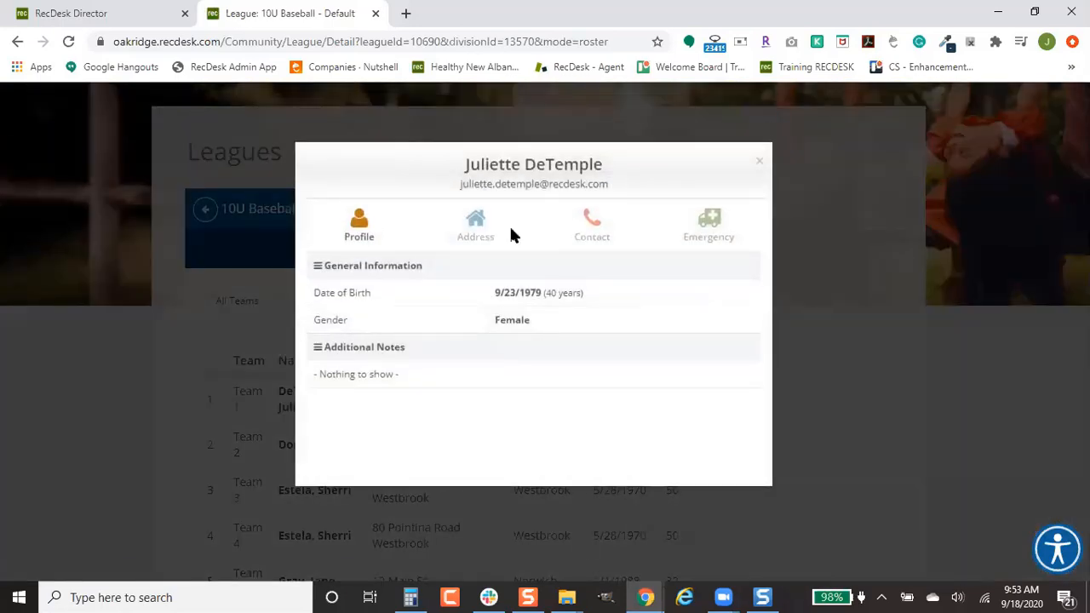
click(477, 228)
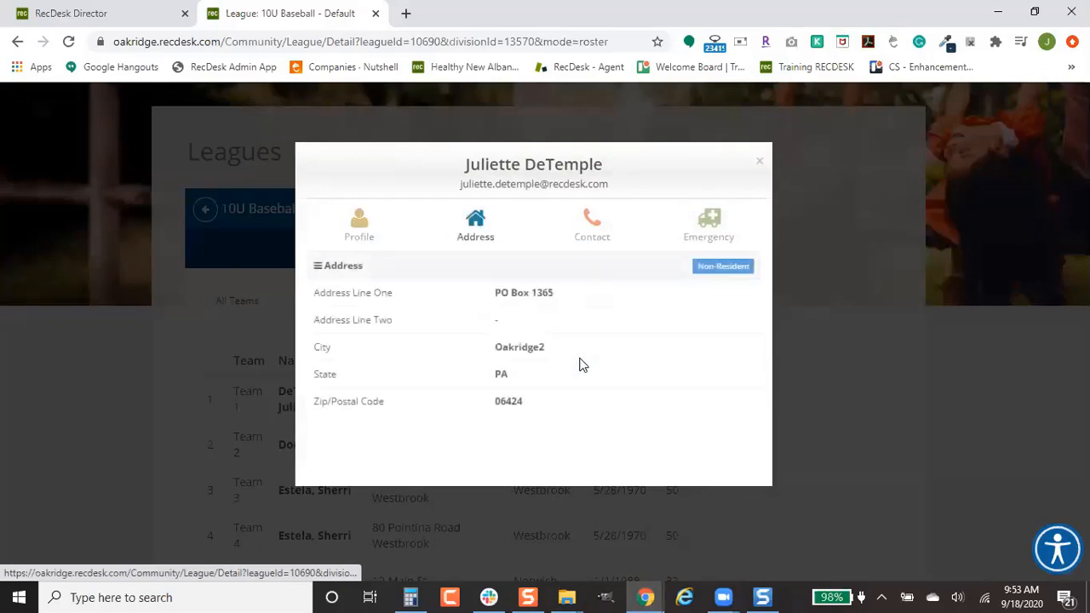
click(579, 223)
click(721, 224)
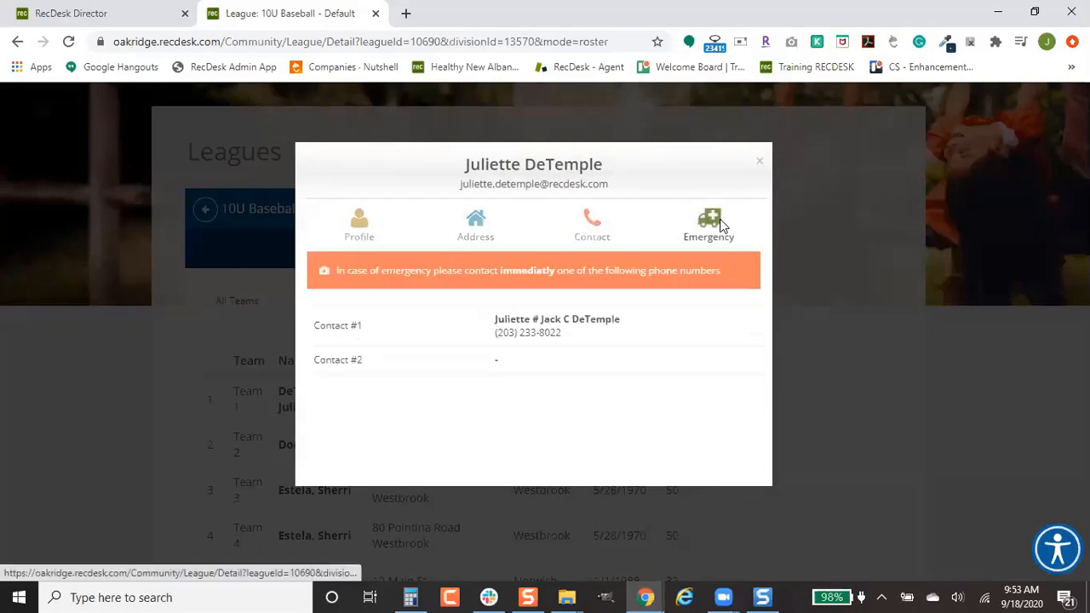
click(761, 165)
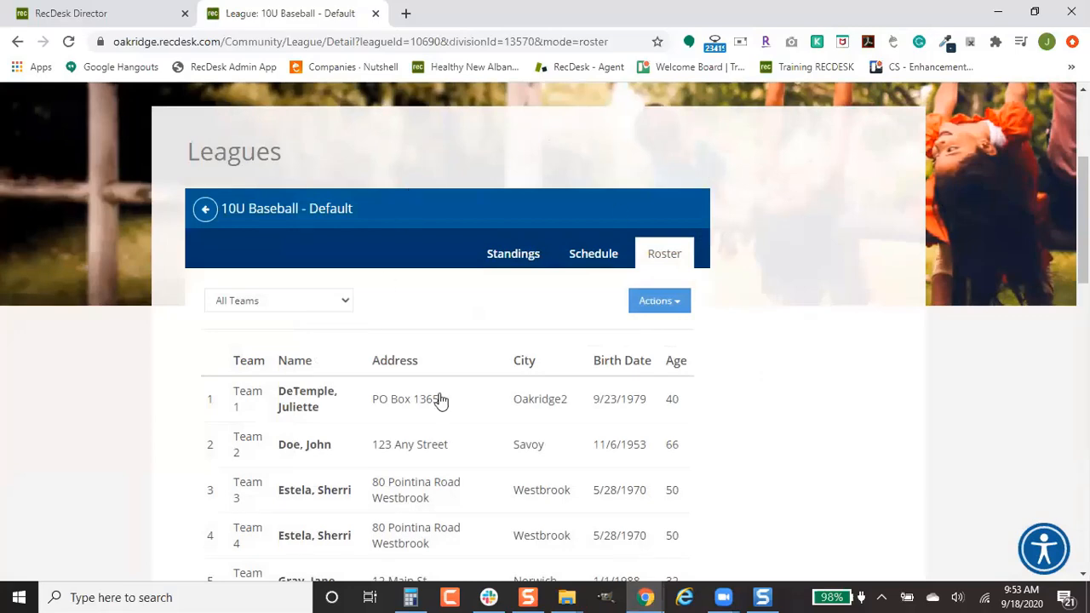
scroll(403, 304, up, 3)
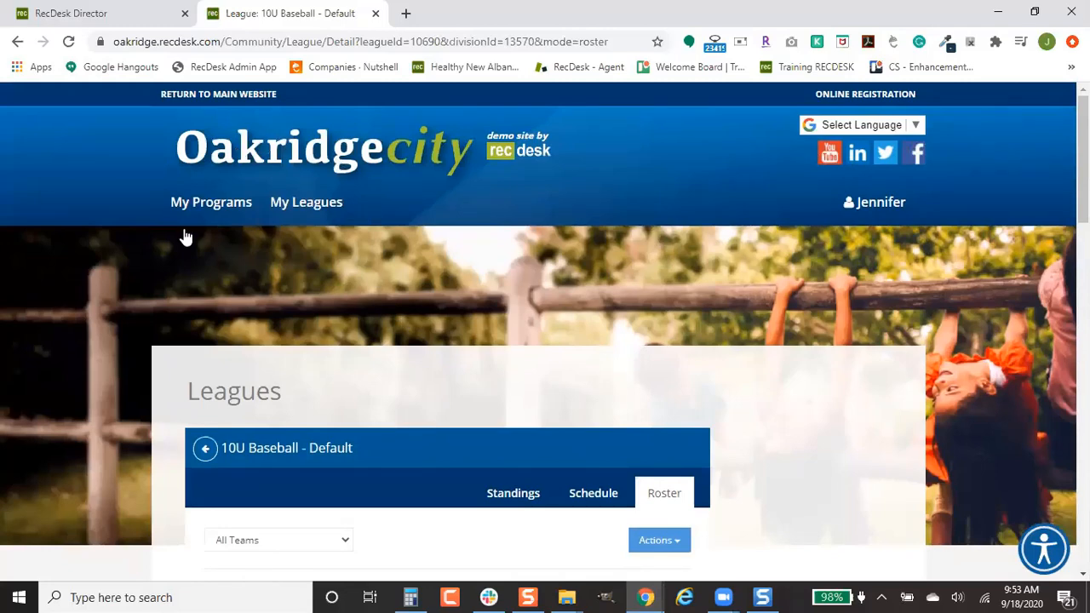
click(102, 10)
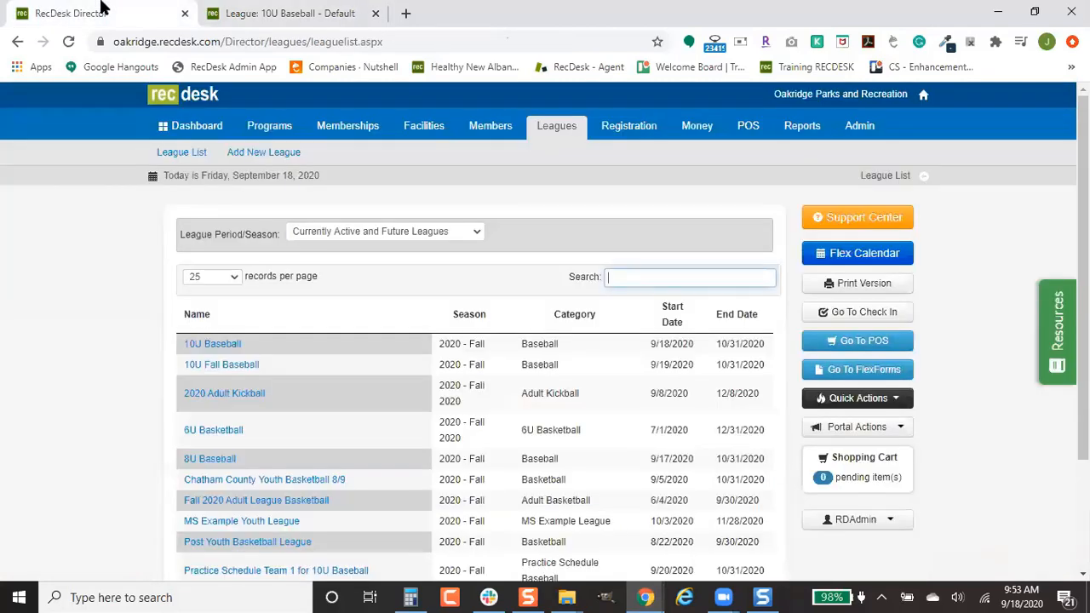
Step: Open 10U Fall Baseball's CRM notes and switch to its Tasks list
click(238, 365)
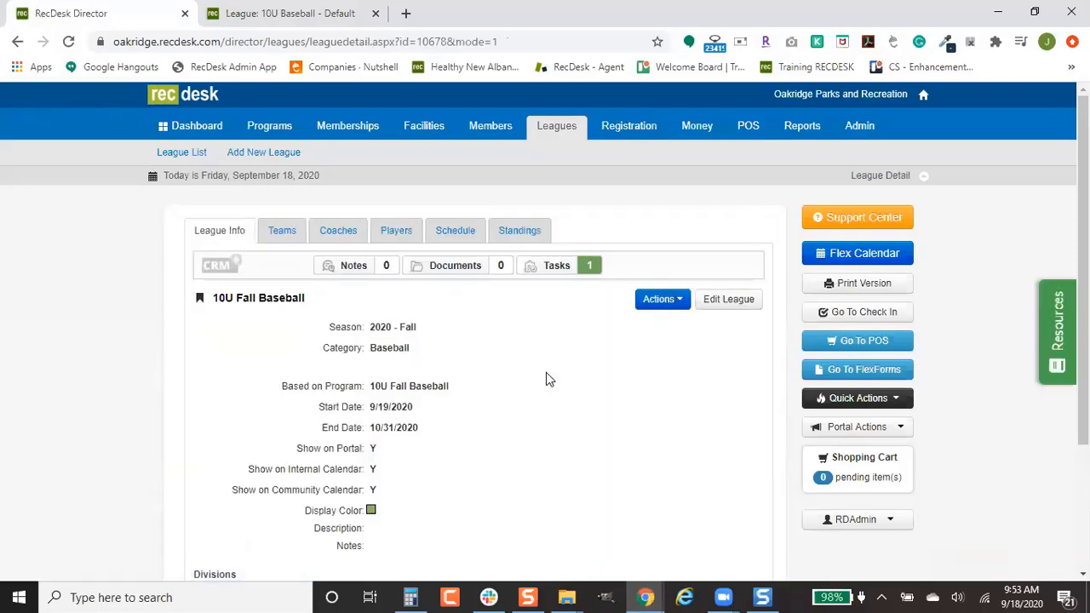
click(352, 269)
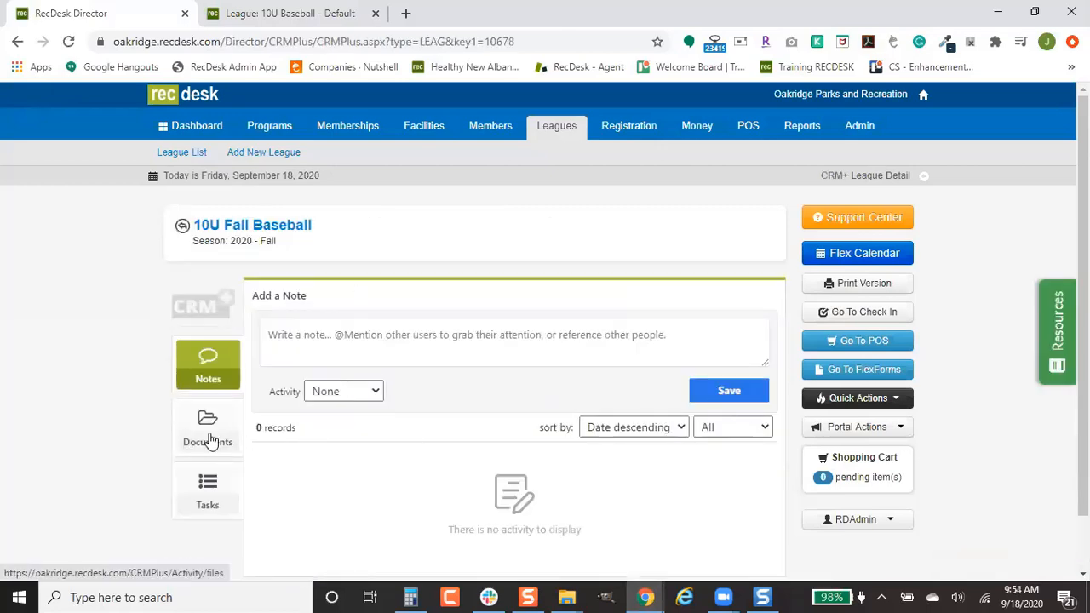
click(208, 492)
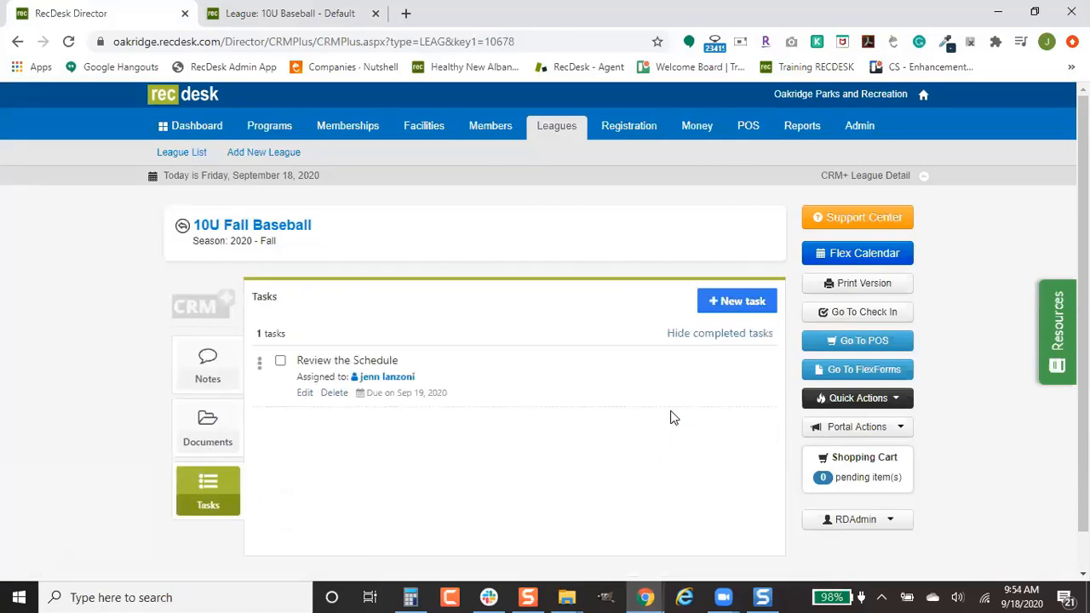
scroll(673, 417, down, 1)
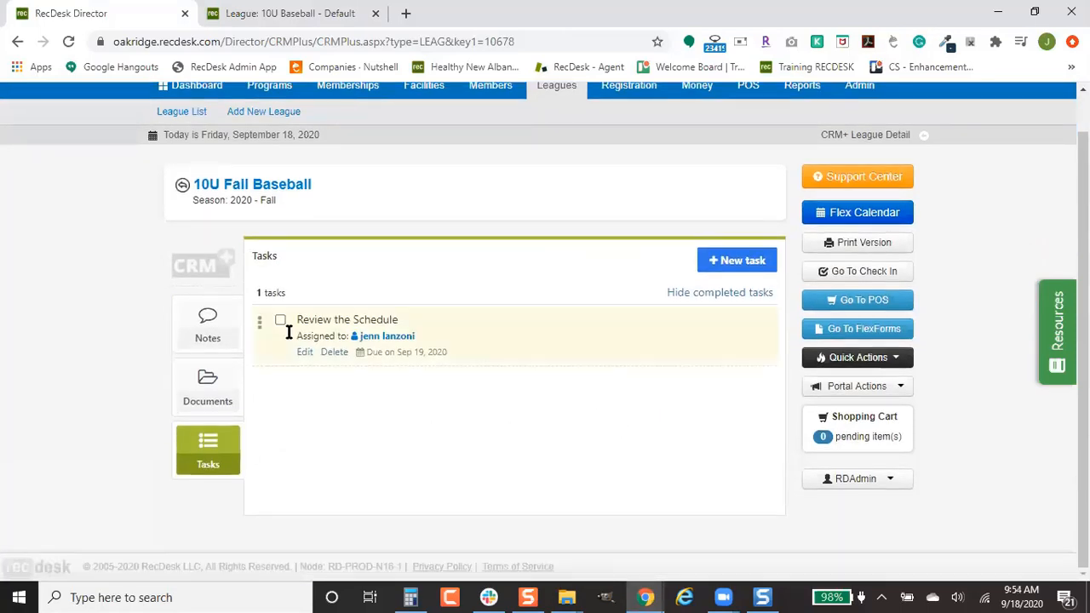
Step: Create the task 'Please verify the correct players are assigned per team' for a staff member, due 9/21/2020, with email notification
click(729, 261)
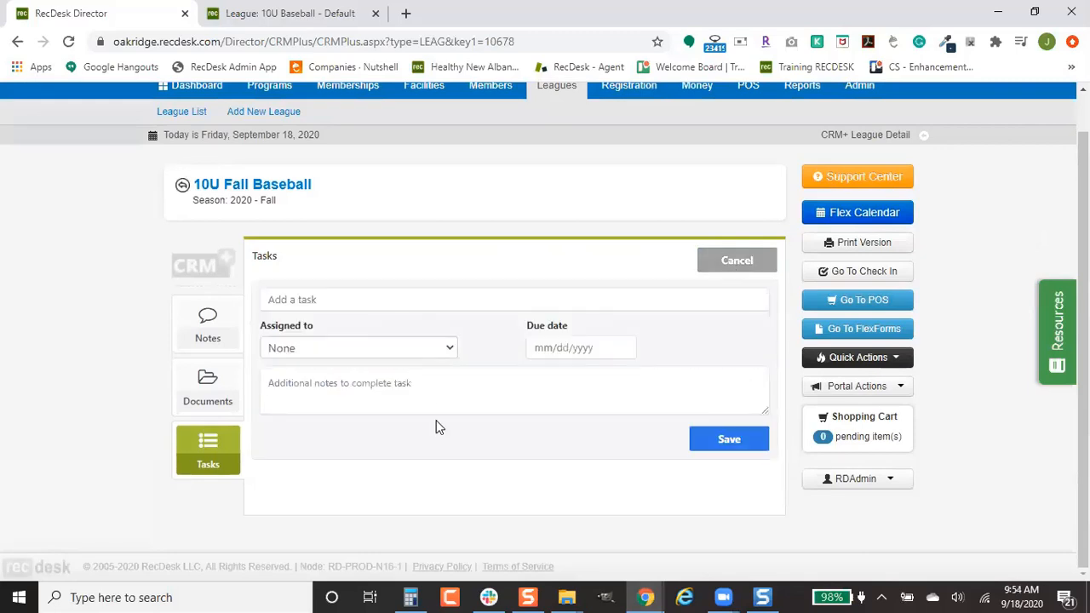
click(384, 300)
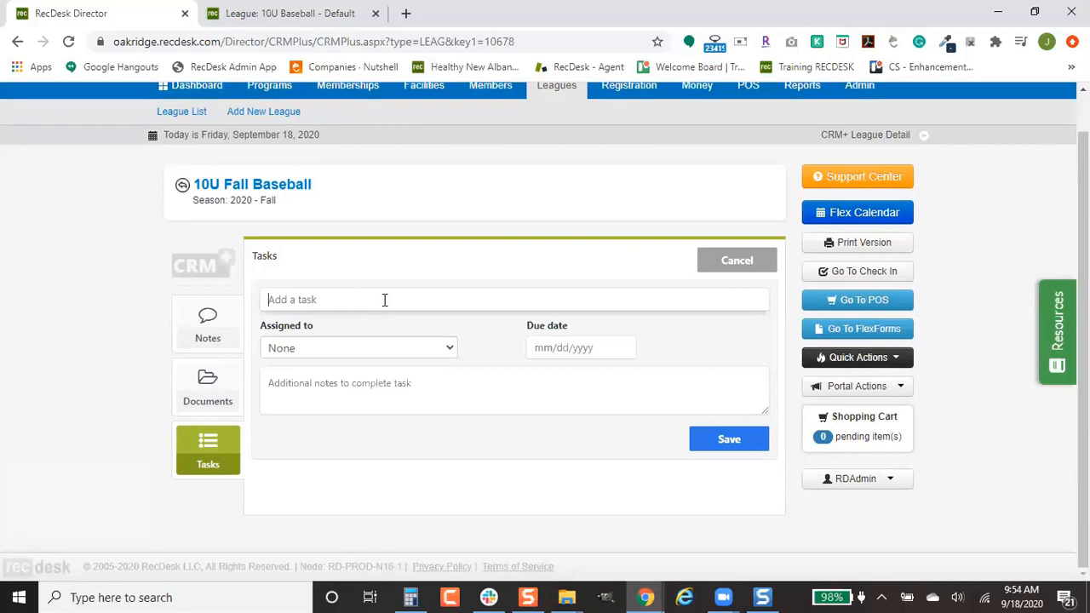
text(Please verify the correct players are assigned per team)
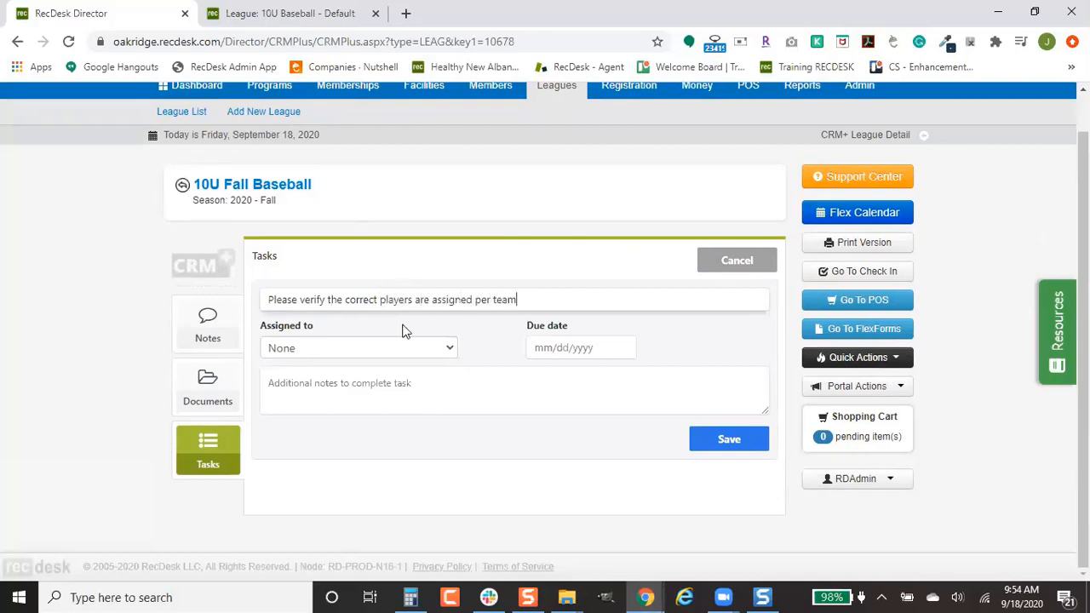
click(433, 347)
scroll(408, 324, down, 1)
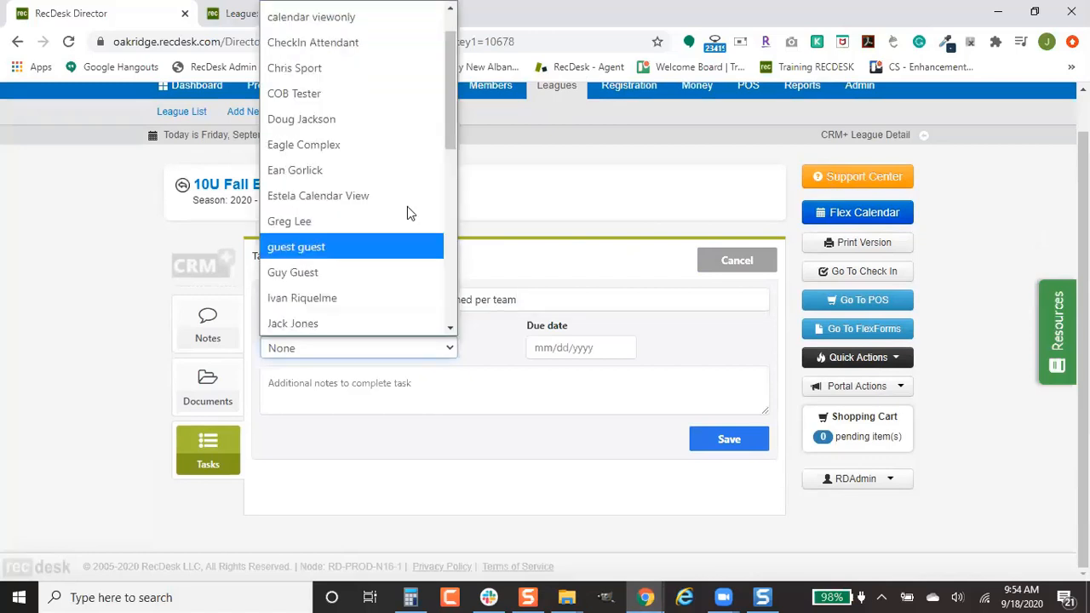
click(389, 234)
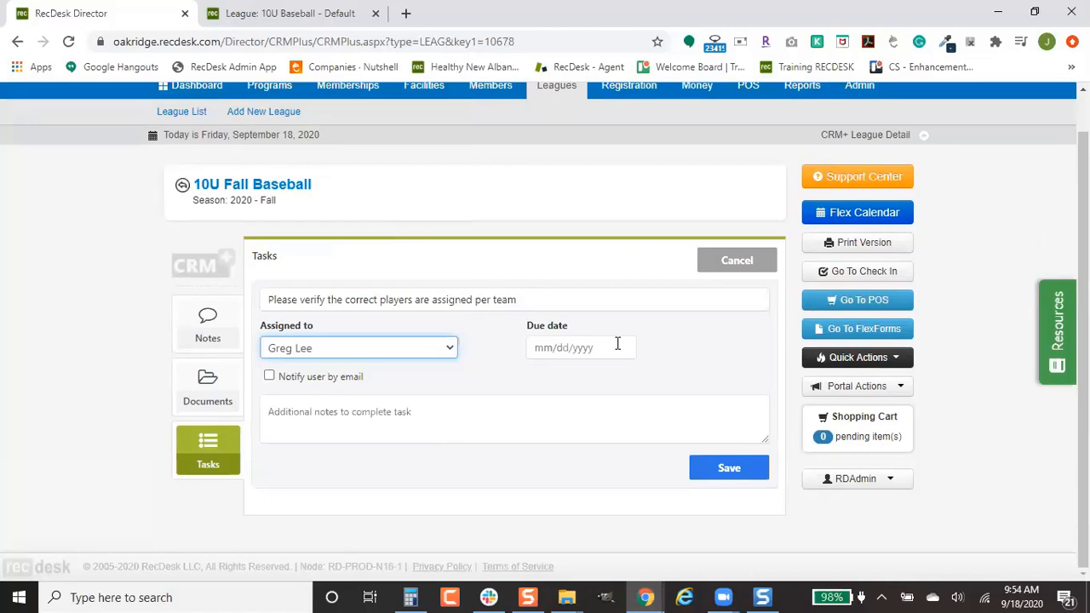
click(586, 347)
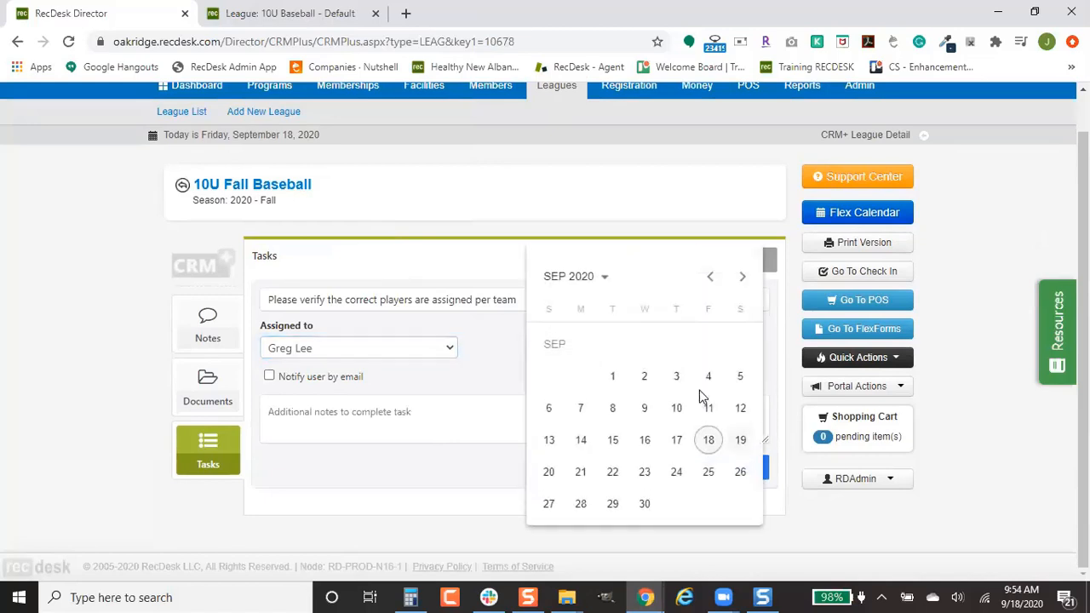
click(580, 477)
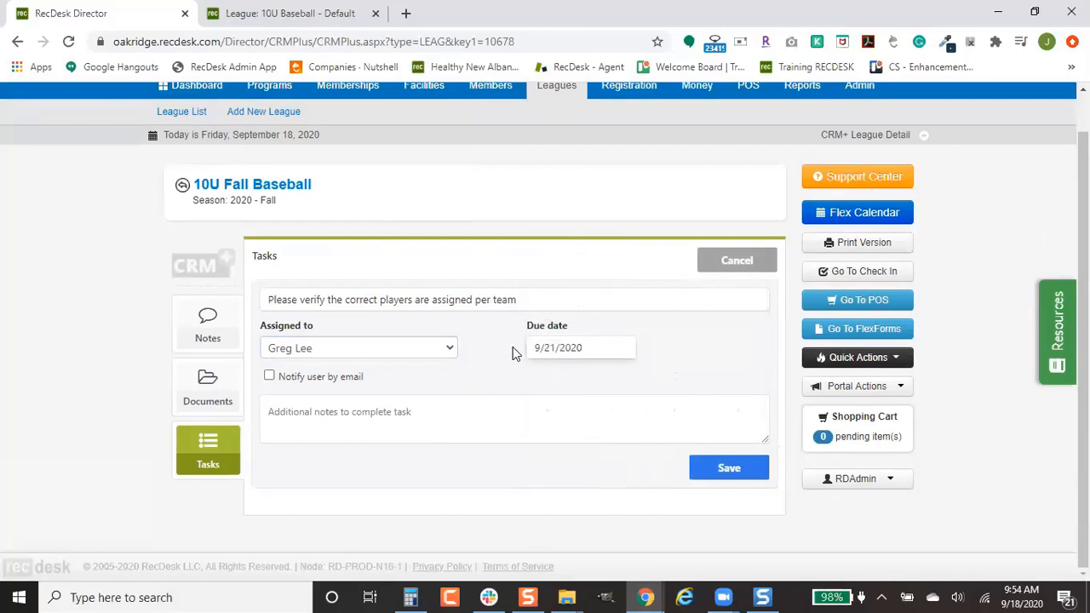
click(298, 379)
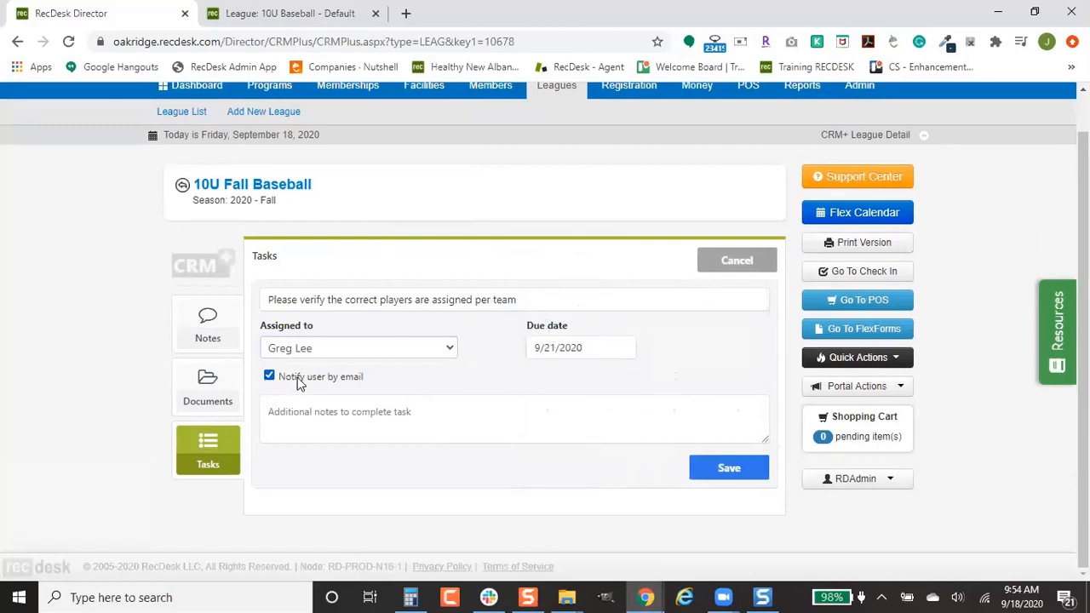
click(755, 482)
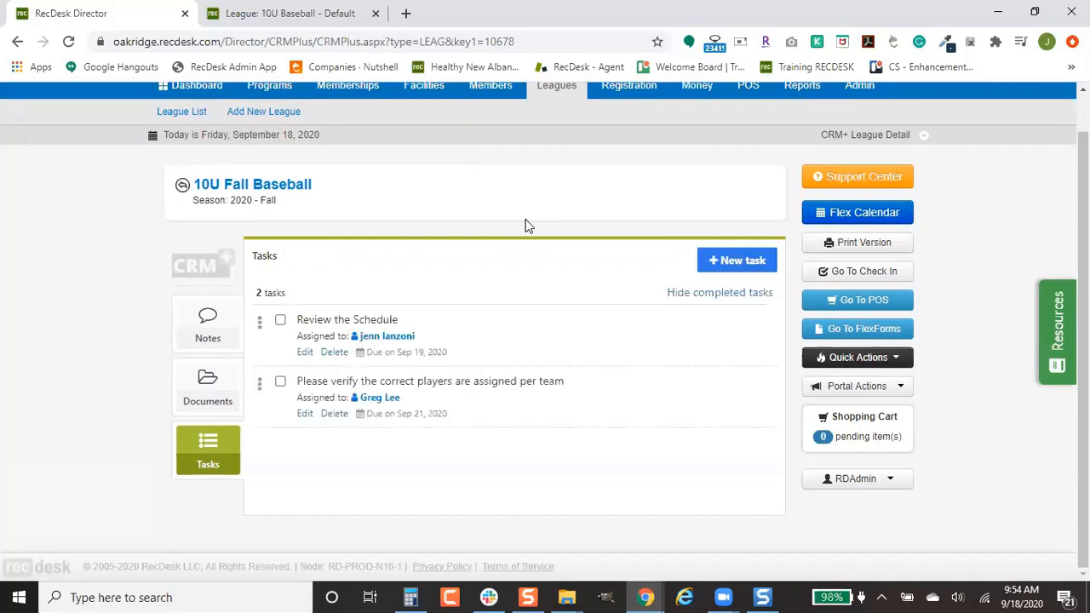